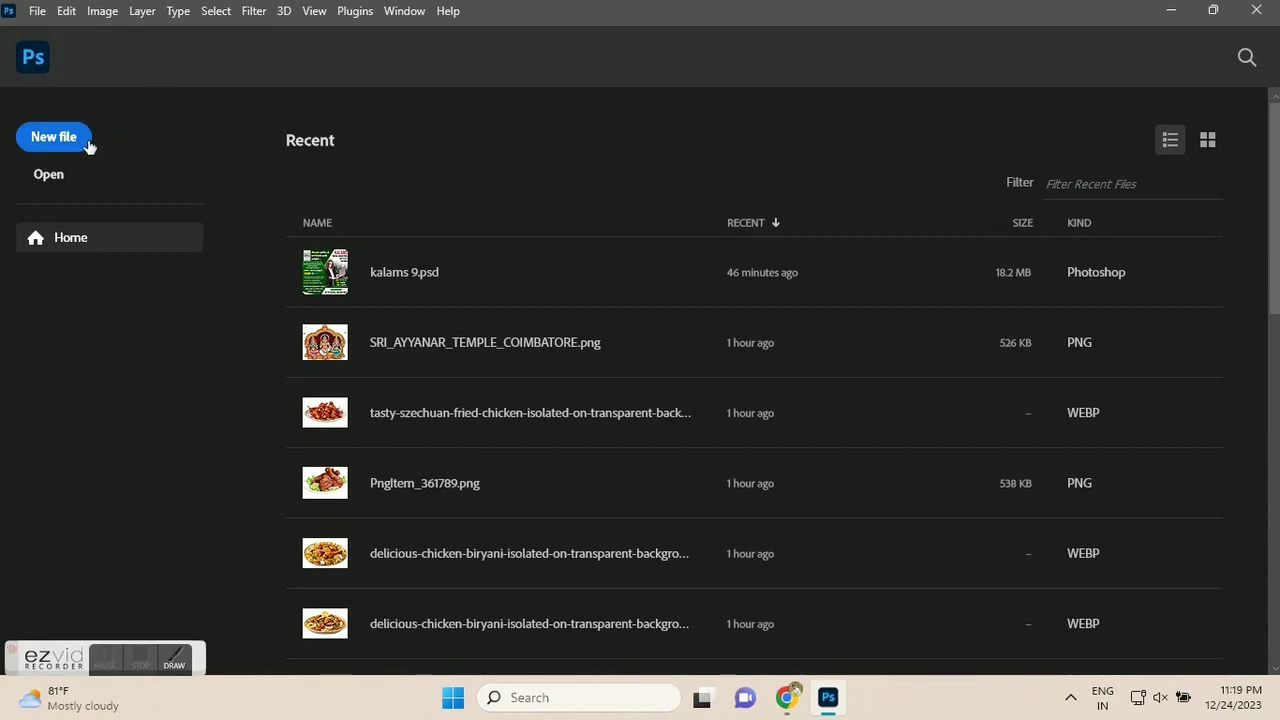
# - Create a blank 2 x 4 in document at 300 ppi from the preset
pyautogui.click(88, 146)
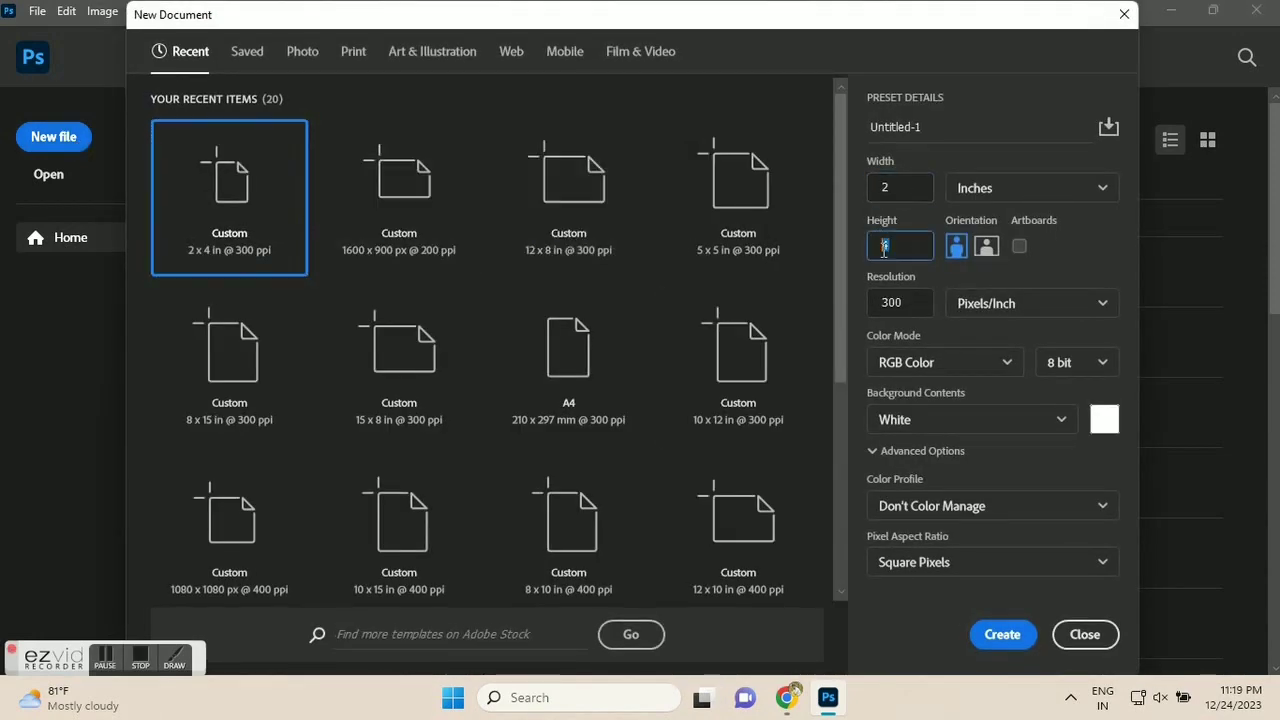
pyautogui.click(1000, 634)
pyautogui.press('g')
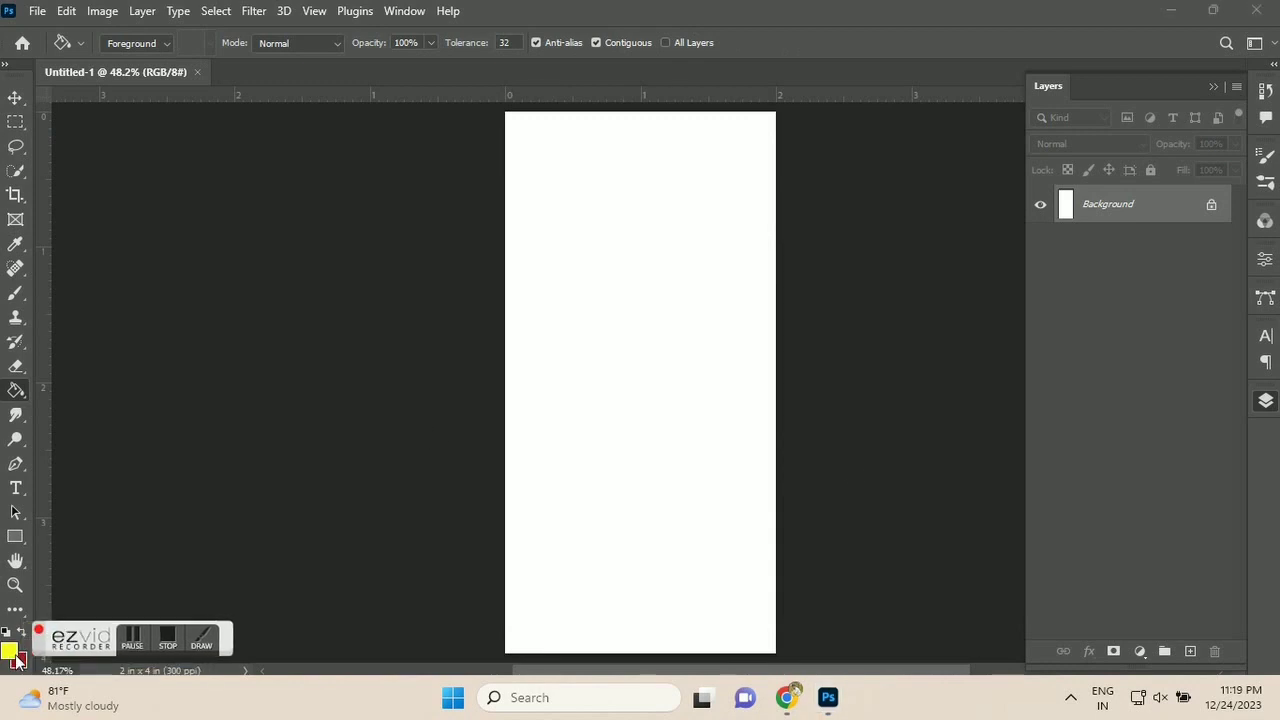
# - Fill the whole canvas with black (000000)
pyautogui.click(10, 651)
pyautogui.write('000000')
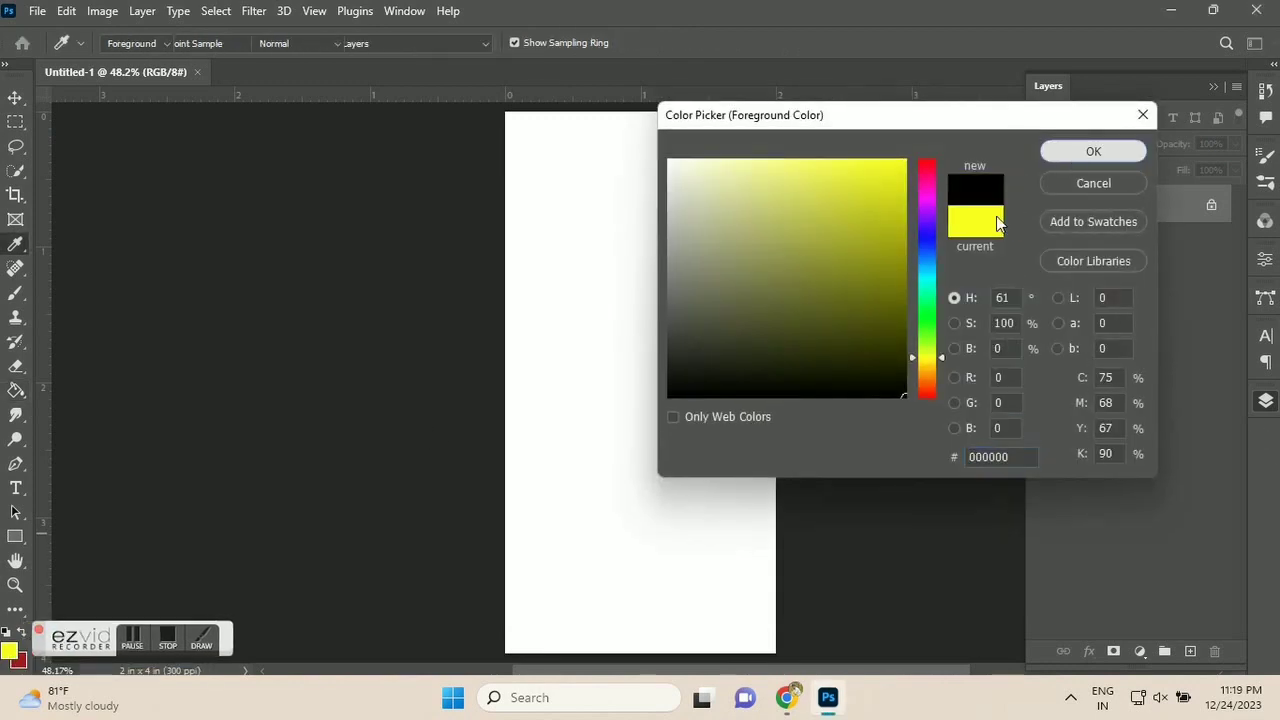
pyautogui.click(1095, 150)
pyautogui.hotkey('alt', 'BackSpace')
# - Unlock the background and add a new Layer 1 above the black layer
pyautogui.click(1211, 204)
pyautogui.click(1190, 651)
pyautogui.hotkey('ctrl', '[')
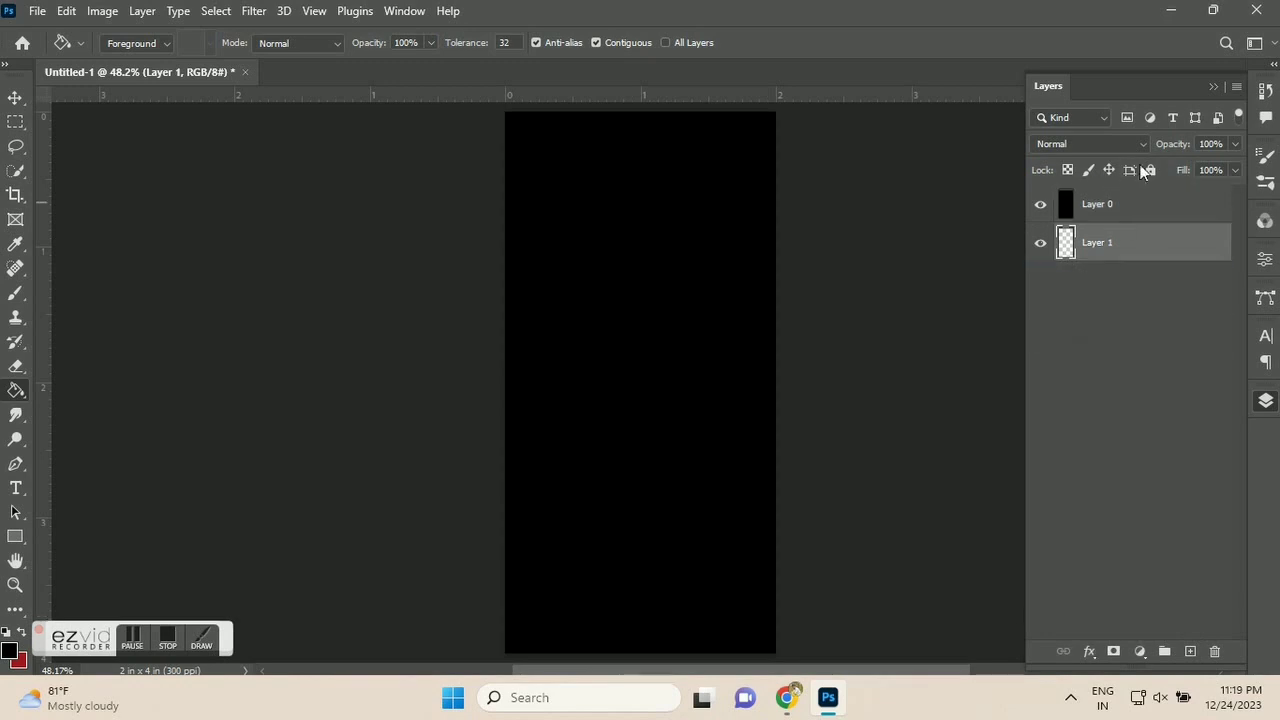
pyautogui.hotkey('ctrl', ']')
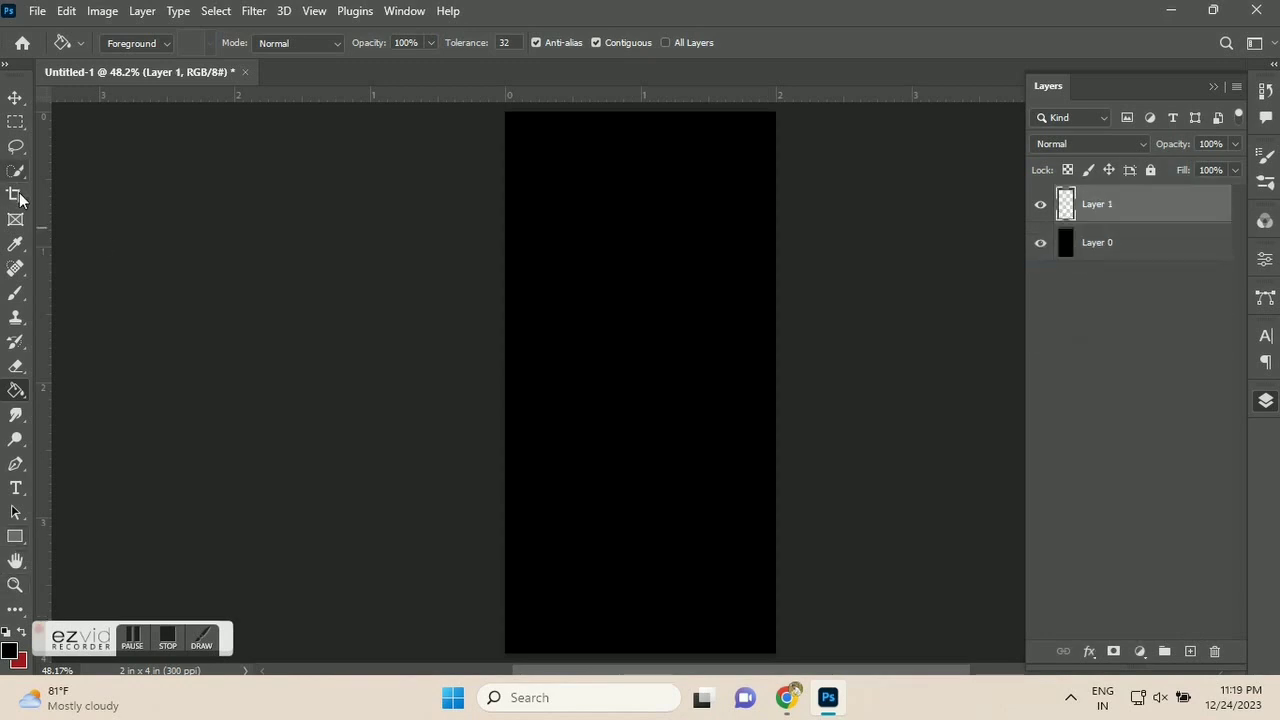
# - Brush a wavy bright yellow line and fill the area below it with yellow
pyautogui.press('b')
pyautogui.click(12, 650)
pyautogui.click(905, 160)
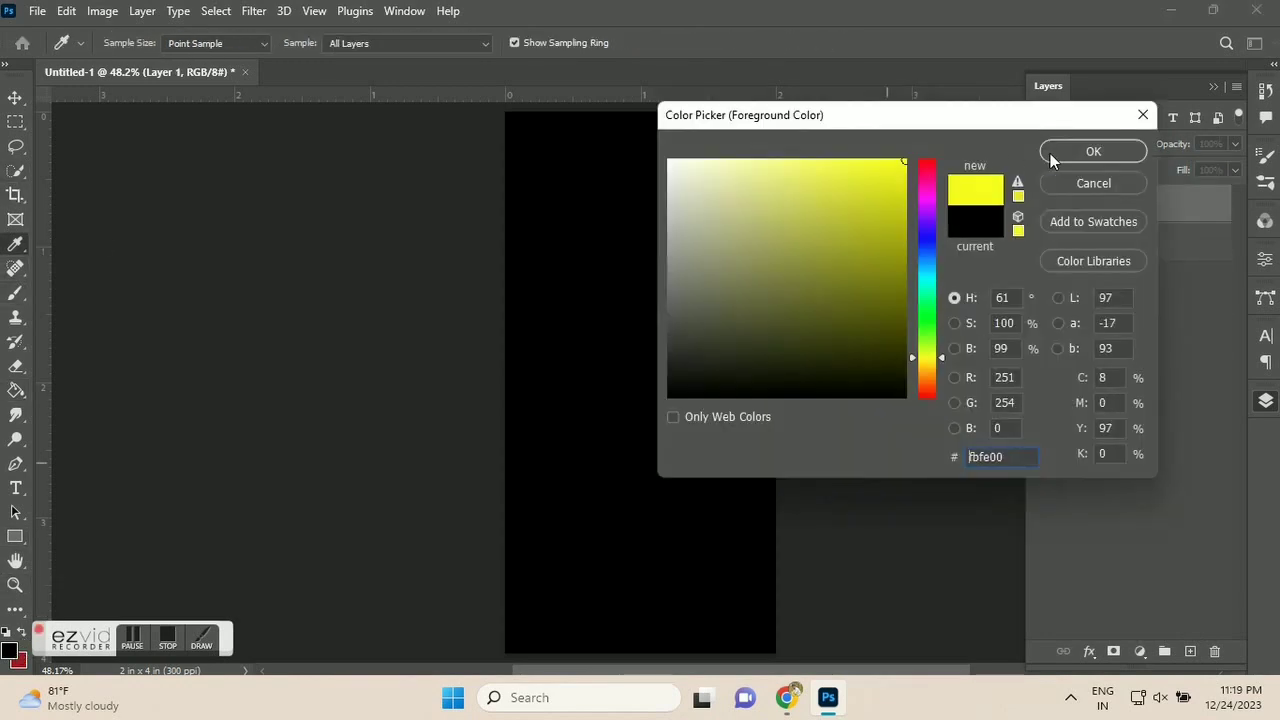
pyautogui.click(1050, 148)
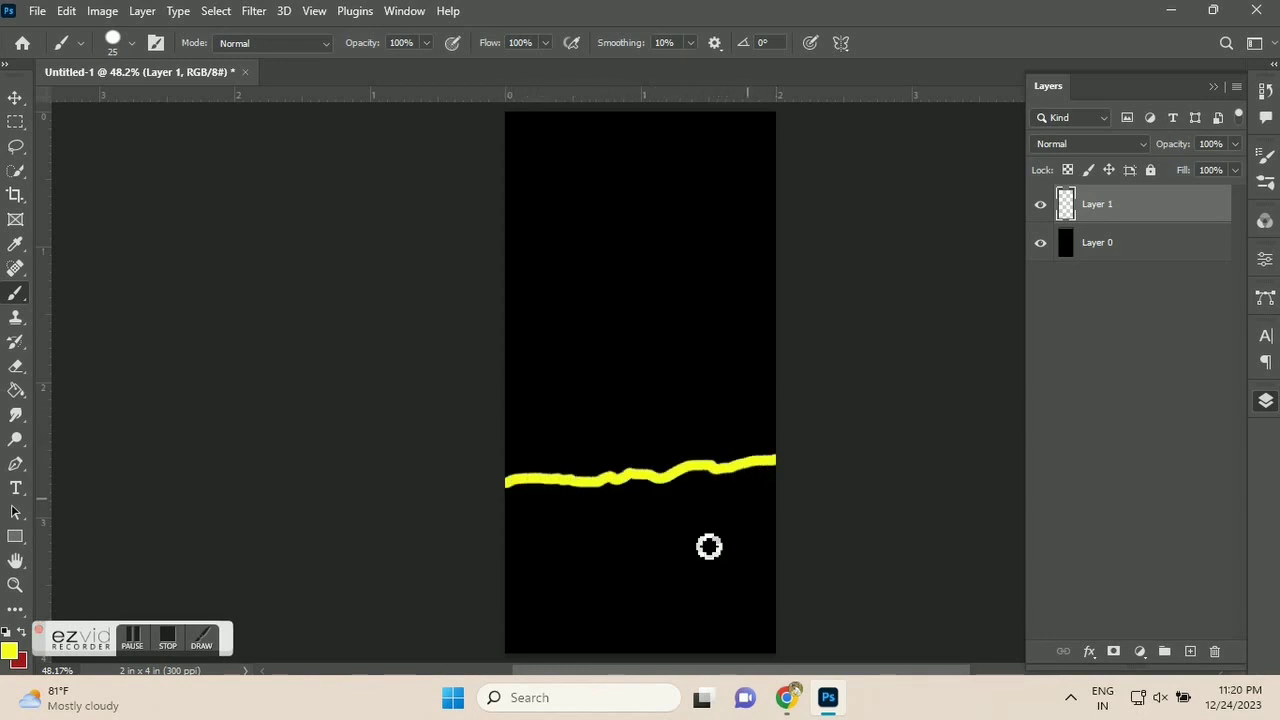
pyautogui.press('g')
pyautogui.click(644, 572)
pyautogui.press('v')
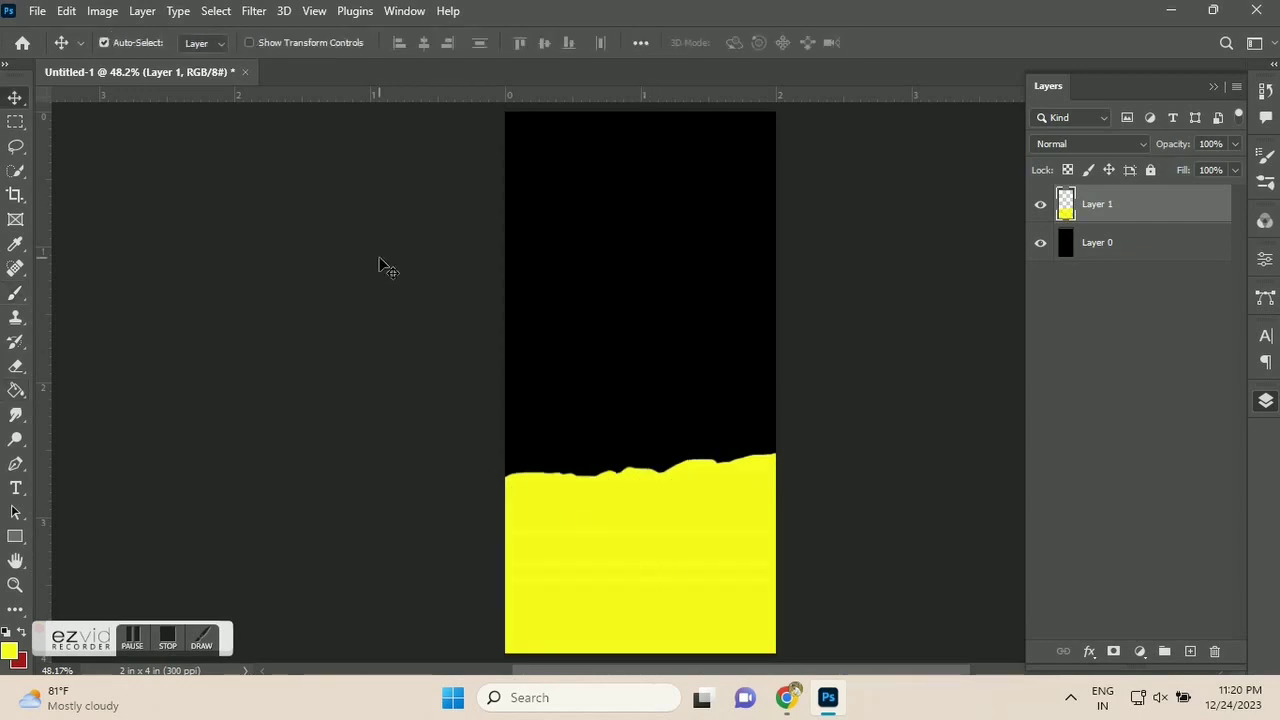
pyautogui.click(37, 10)
# - Open the logo pngegg (1).png from Downloads and drag it into Untitled-1
pyautogui.click(40, 48)
pyautogui.scroll(10, 560, 250)
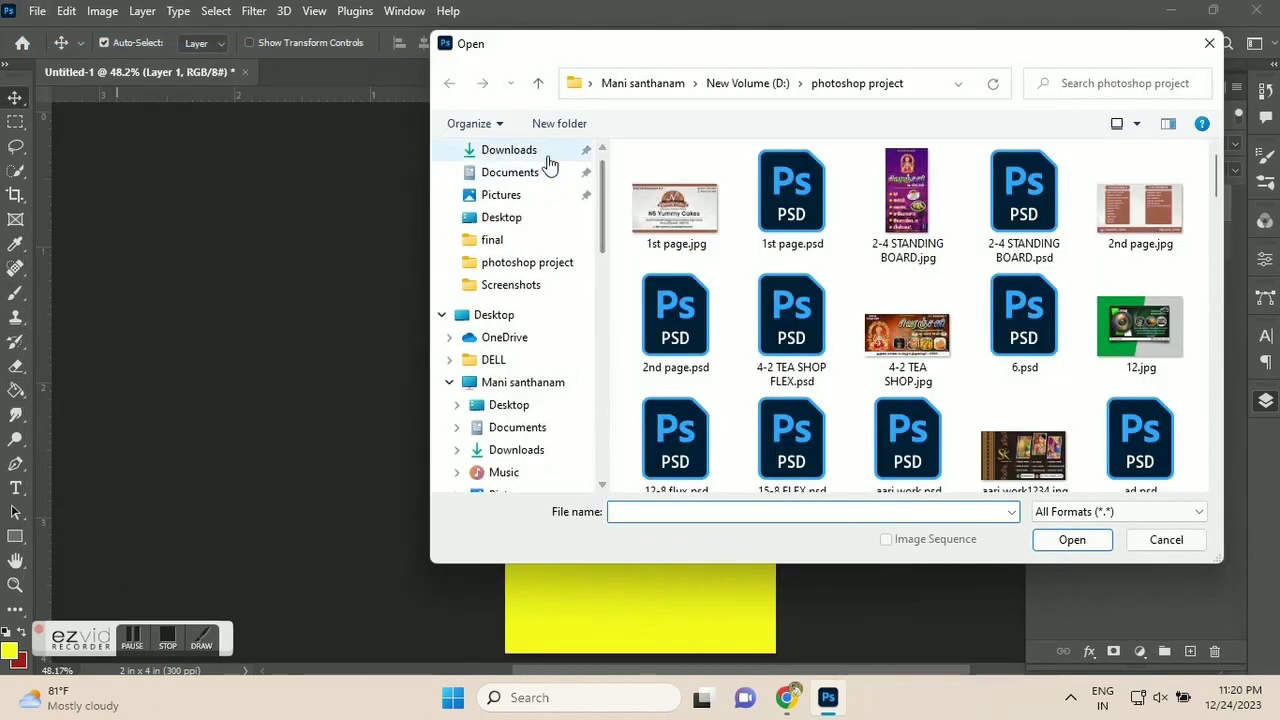
pyautogui.click(540, 152)
pyautogui.click(677, 220)
pyautogui.click(1072, 539)
pyautogui.moveTo(761, 398); pyautogui.dragTo(656, 238)
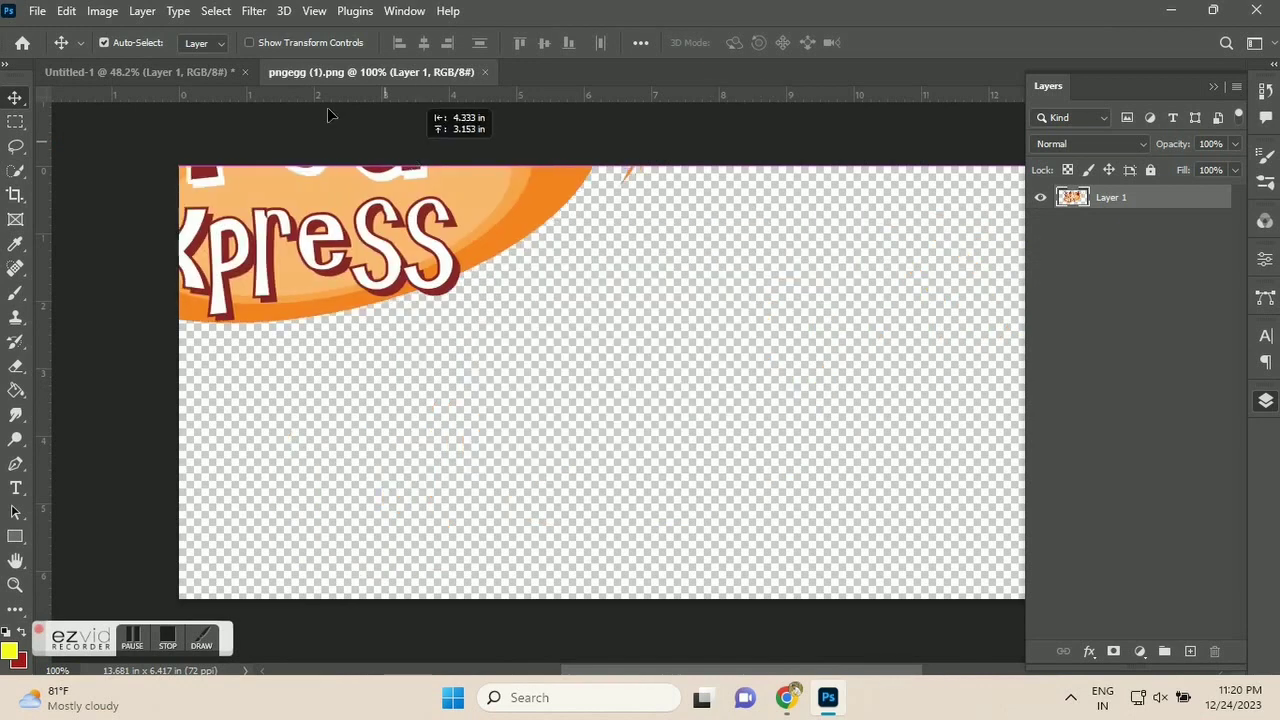
# - Scale the logo down and position it at the top of the poster
pyautogui.hotkey('ctrl', 't')
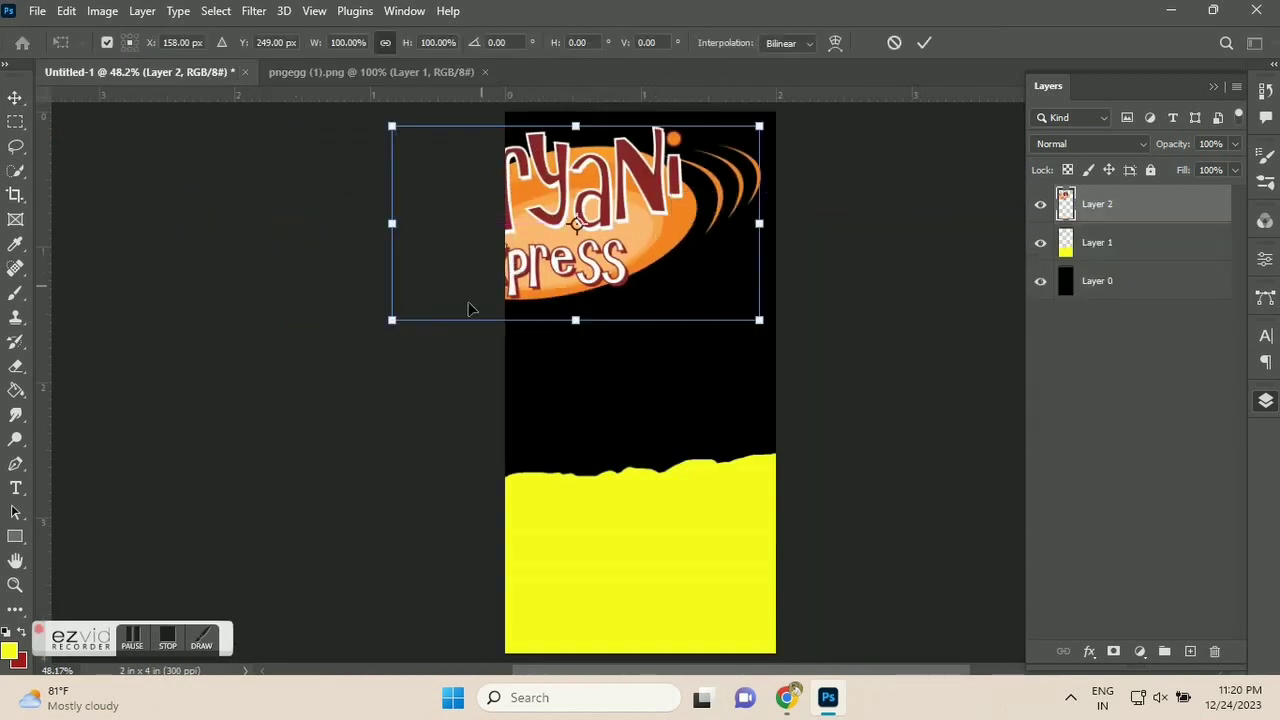
pyautogui.moveTo(391, 320); pyautogui.dragTo(573, 241)
pyautogui.press('Return')
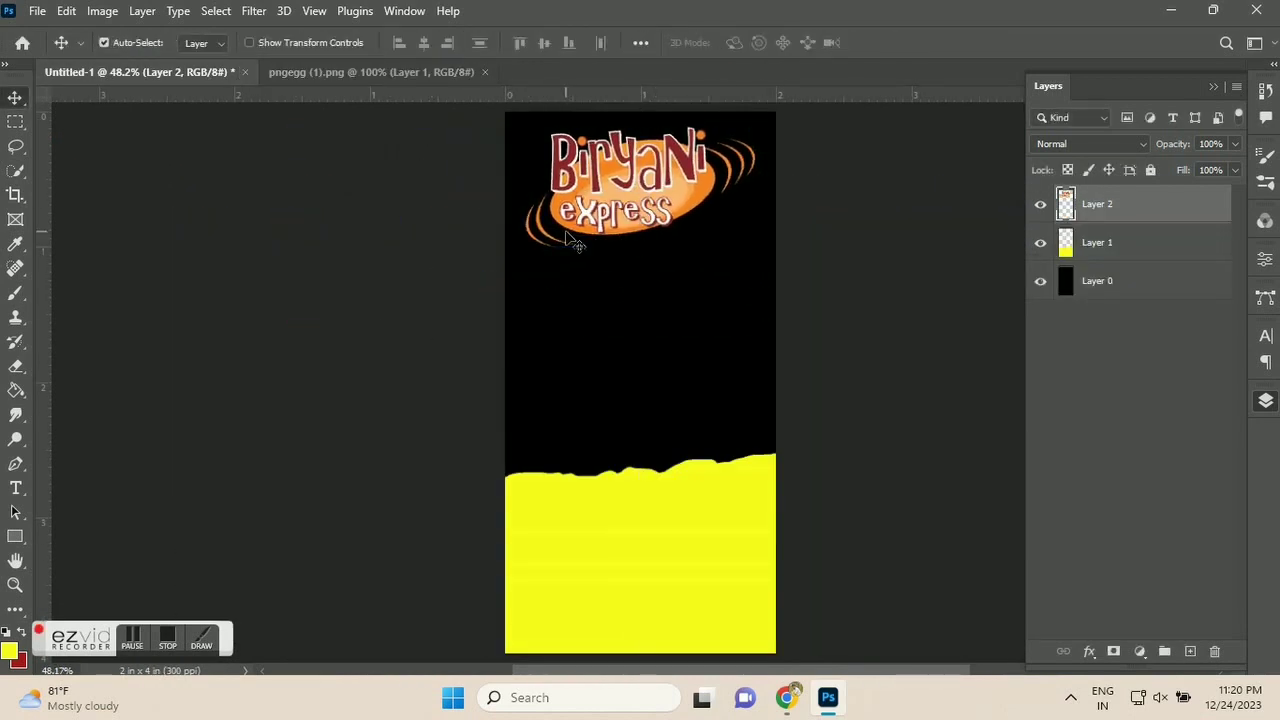
pyautogui.click(1100, 258)
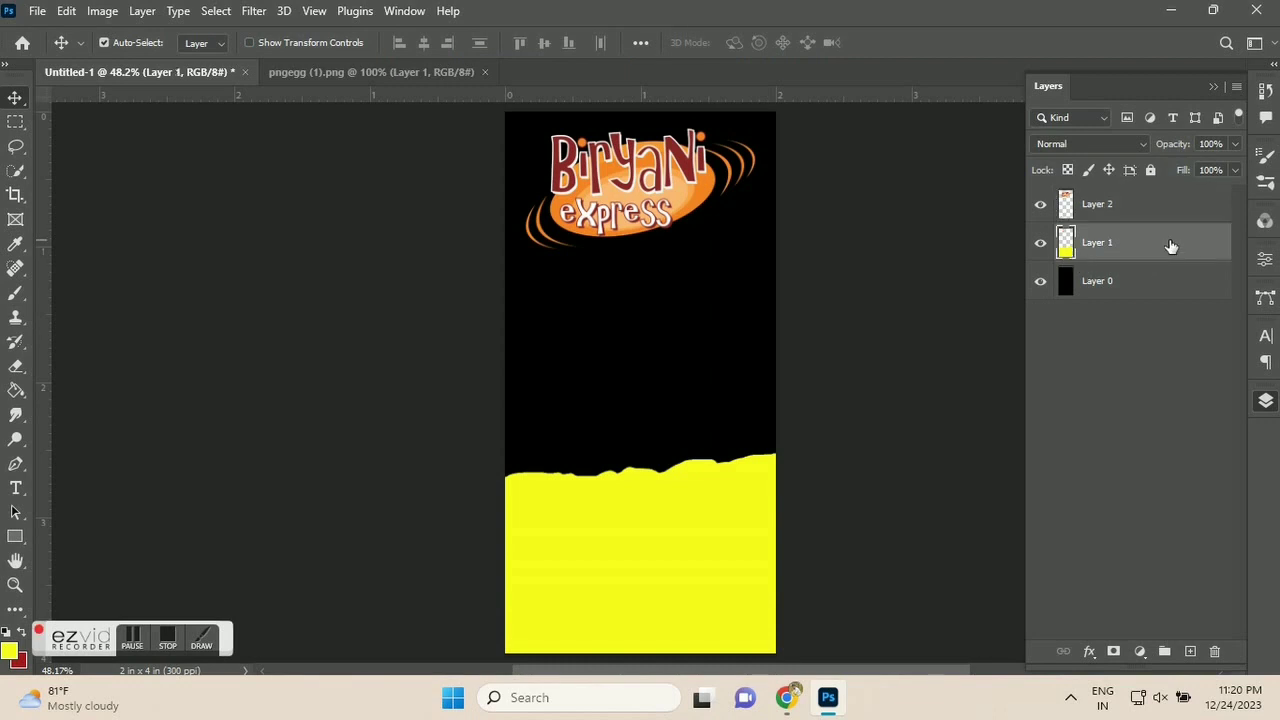
# - Give Layer 1 a Color Overlay sampled from the logo's orange
pyautogui.doubleClick(1171, 246)
pyautogui.moveTo(884, 39); pyautogui.dragTo(1211, 56)
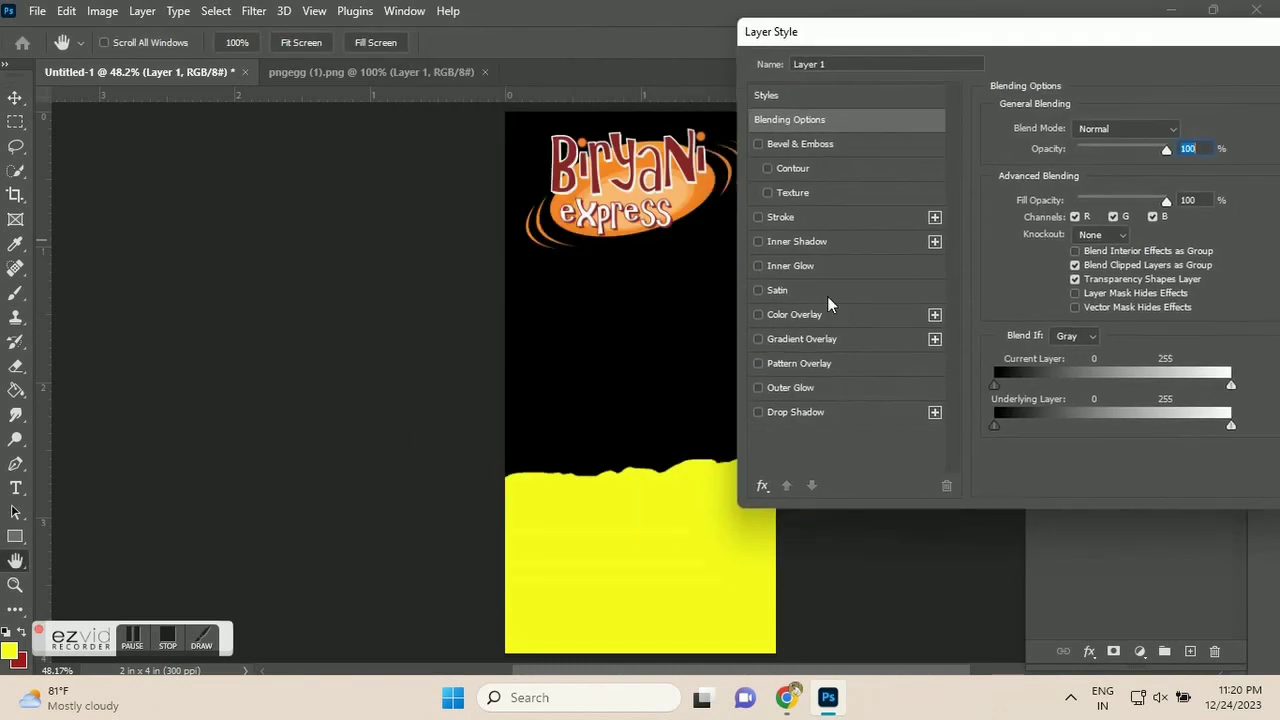
pyautogui.click(758, 314)
pyautogui.click(1184, 133)
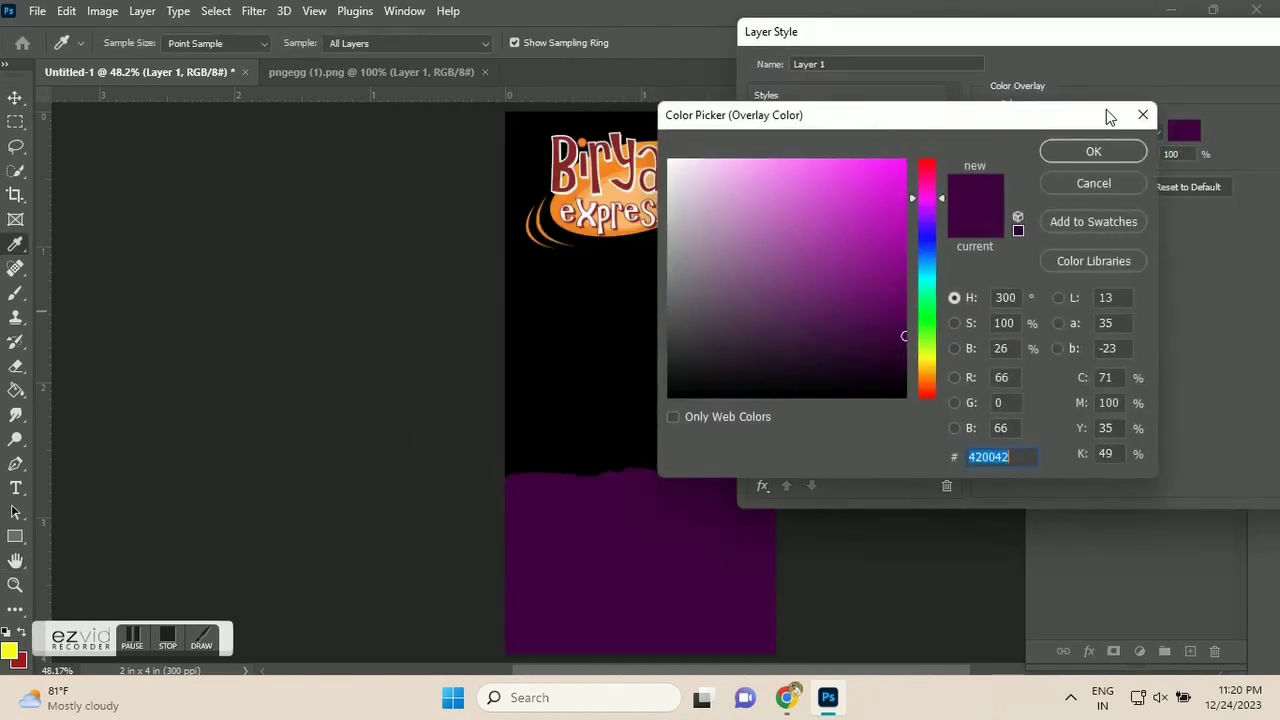
pyautogui.moveTo(790, 116)
pyautogui.mouseDown()
pyautogui.moveTo(1033, 89)
pyautogui.moveTo(751, 108)
pyautogui.mouseUp()
pyautogui.click(716, 178)
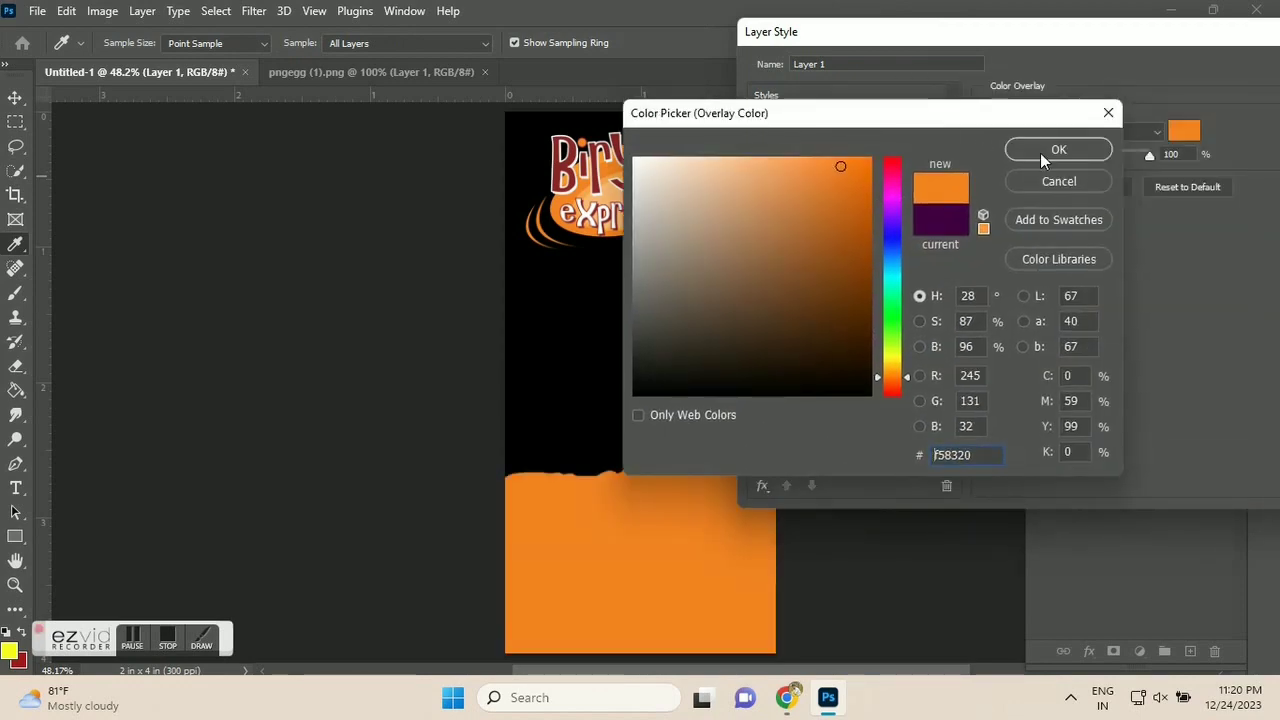
# - Apply the orange overlay, nudge the band slightly lower, and close the logo document
pyautogui.click(1050, 150)
pyautogui.moveTo(800, 31); pyautogui.dragTo(652, 31)
pyautogui.click(1160, 75)
pyautogui.moveTo(620, 493); pyautogui.dragTo(621, 533)
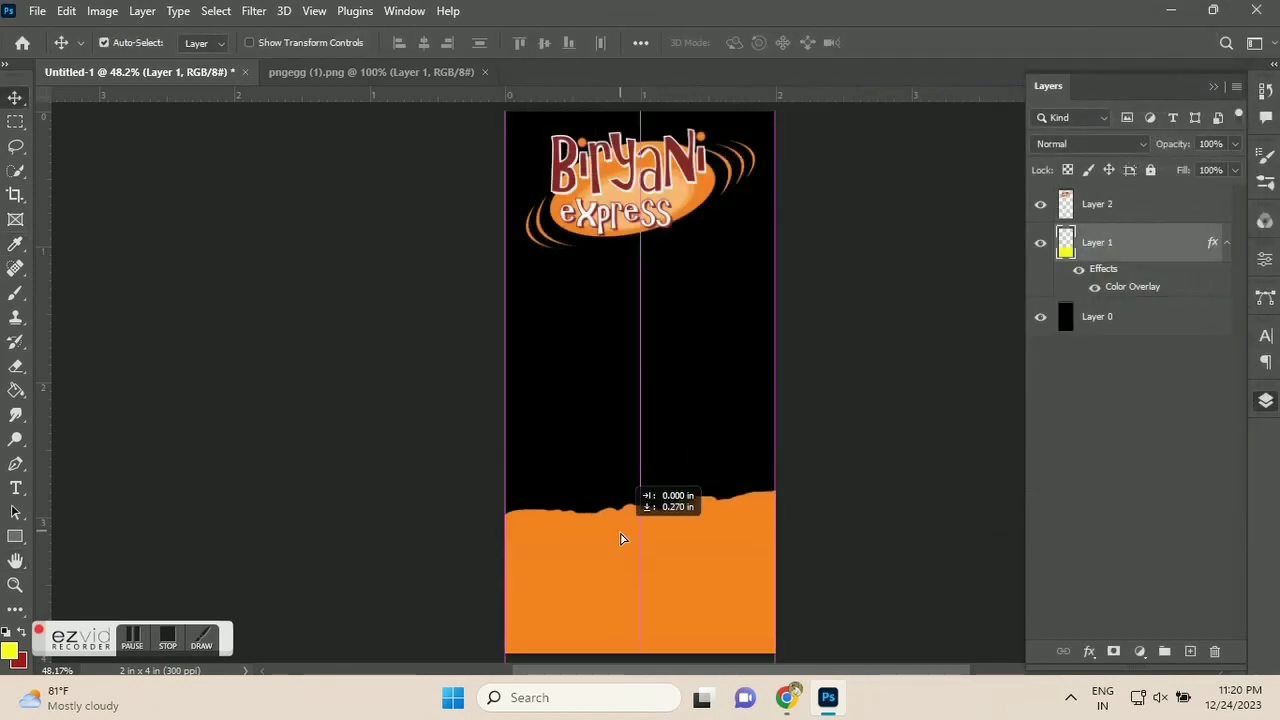
pyautogui.click(484, 72)
# - Paste the six-line Tamil menu text in the poster middle using the STMZH - 024 font
pyautogui.press('t')
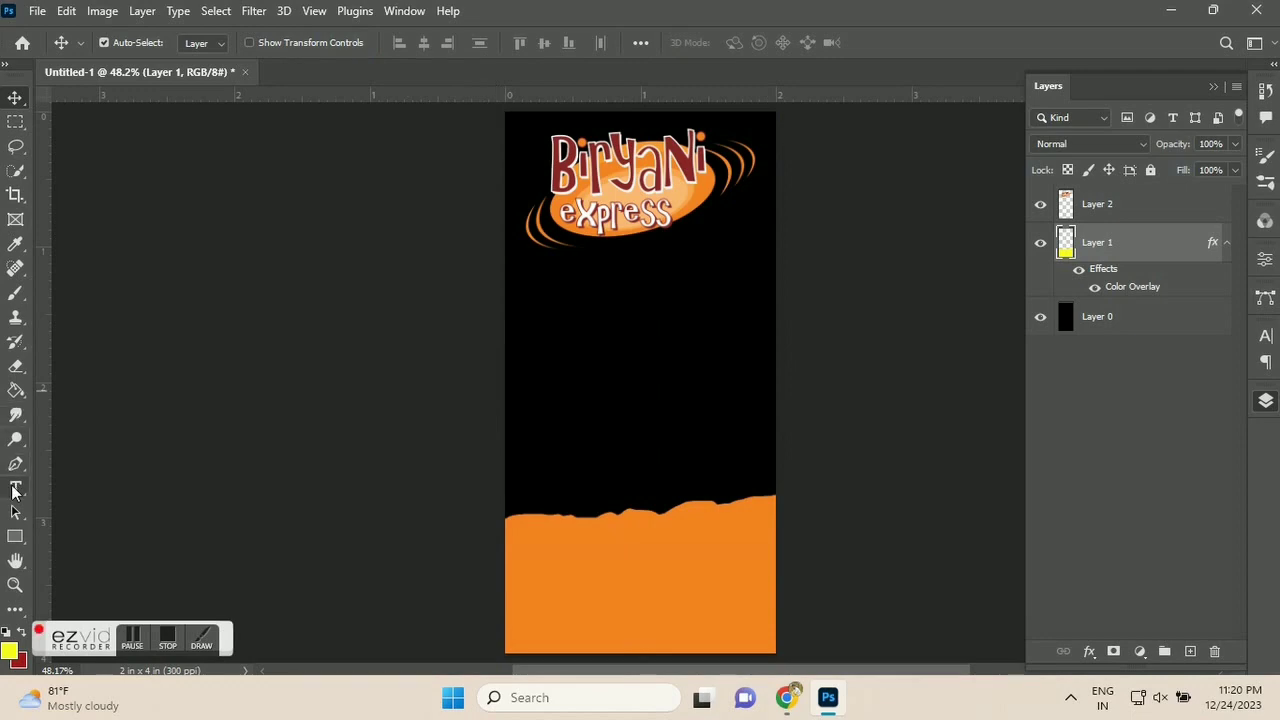
pyautogui.click(567, 338)
pyautogui.hotkey('ctrl', 'v')
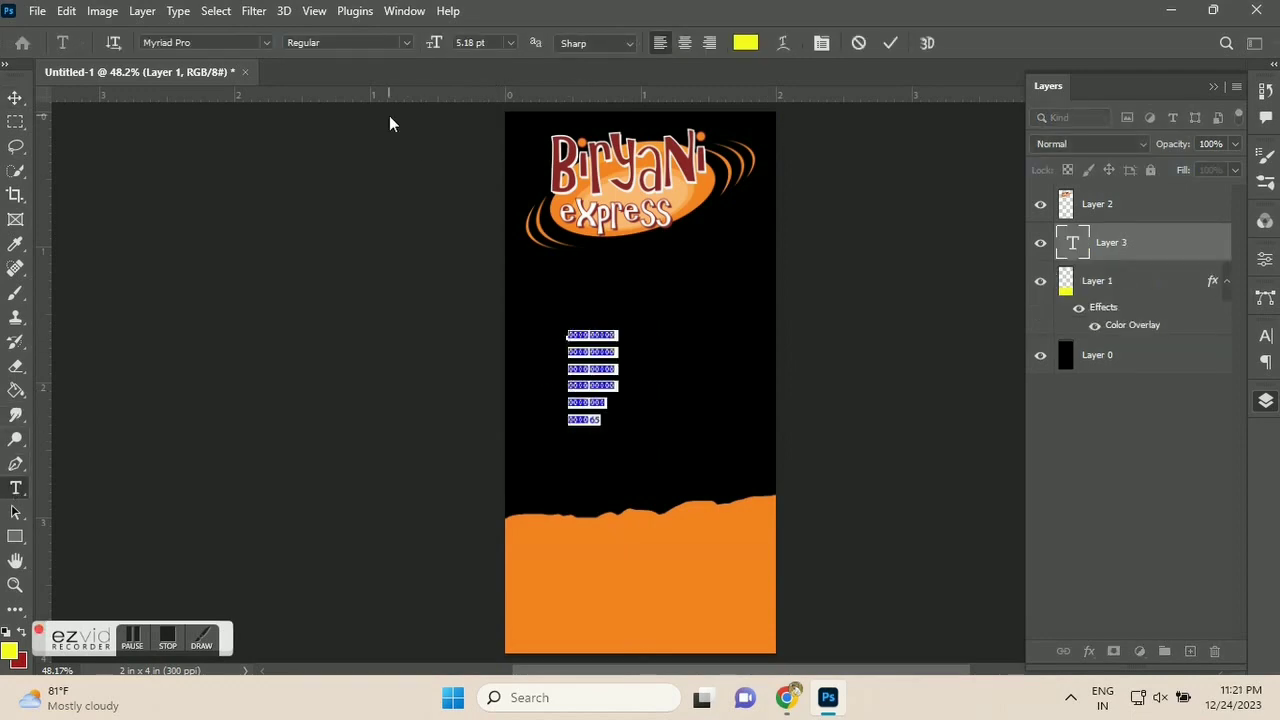
pyautogui.click(270, 42)
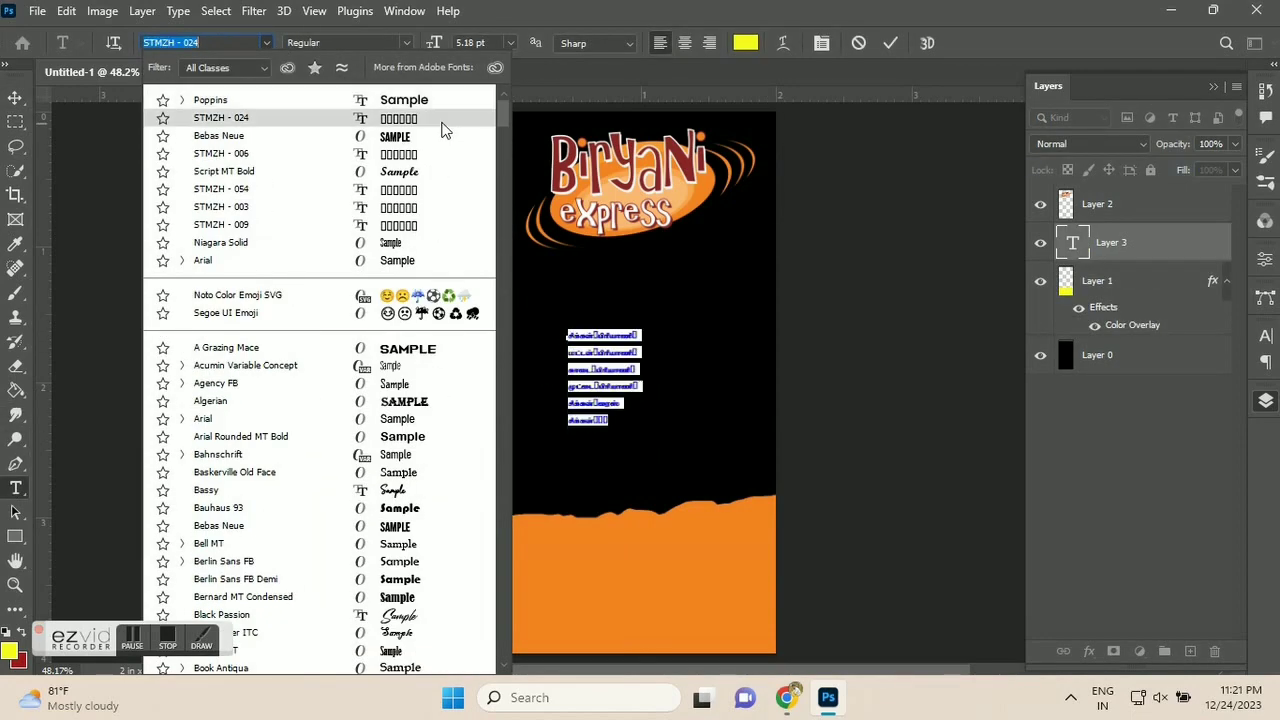
pyautogui.click(440, 122)
pyautogui.click(15, 97)
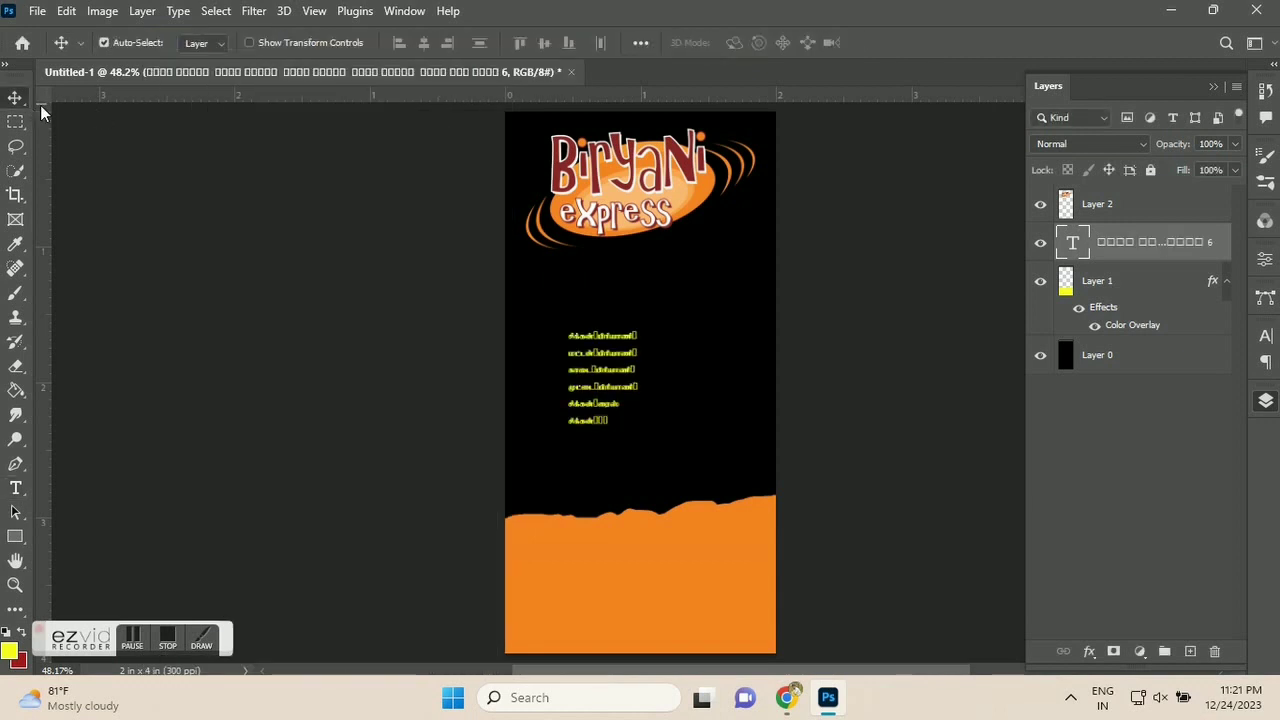
# - Enlarge the menu text and position it beneath the logo
pyautogui.hotkey('ctrl', 't')
pyautogui.moveTo(642, 330); pyautogui.dragTo(709, 230)
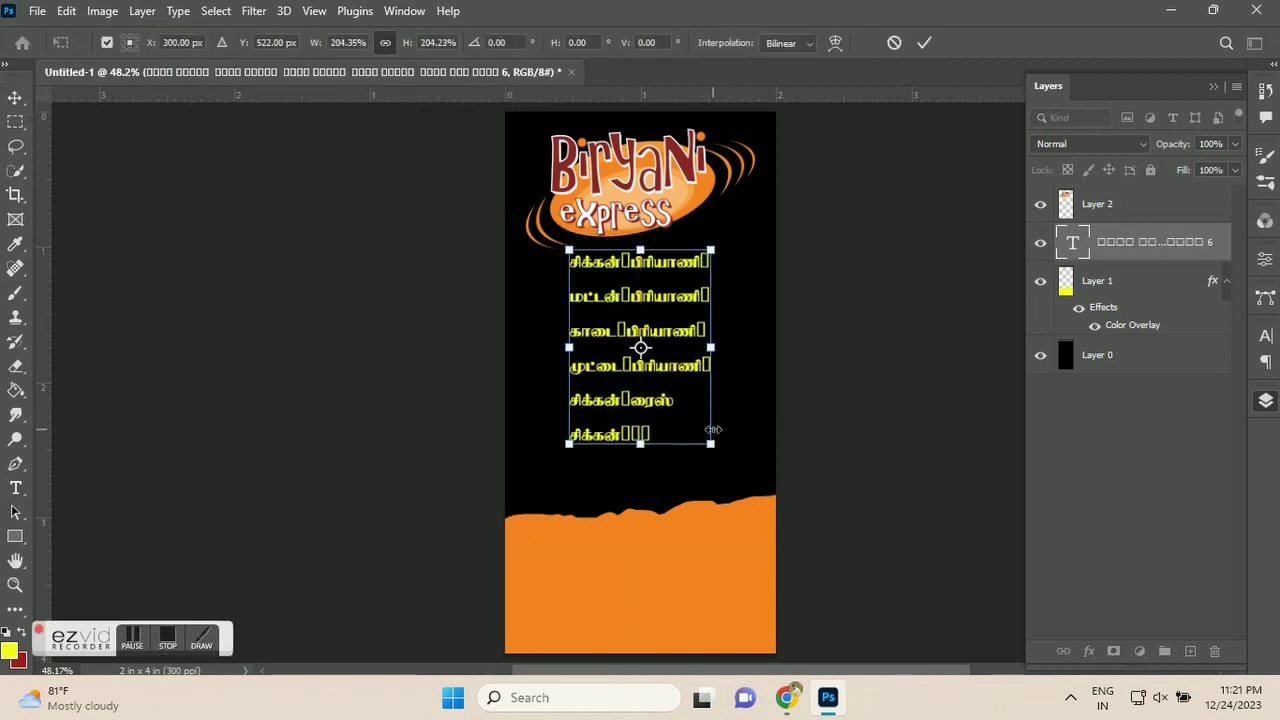
pyautogui.moveTo(706, 423); pyautogui.dragTo(754, 488)
pyautogui.moveTo(567, 232); pyautogui.dragTo(573, 241)
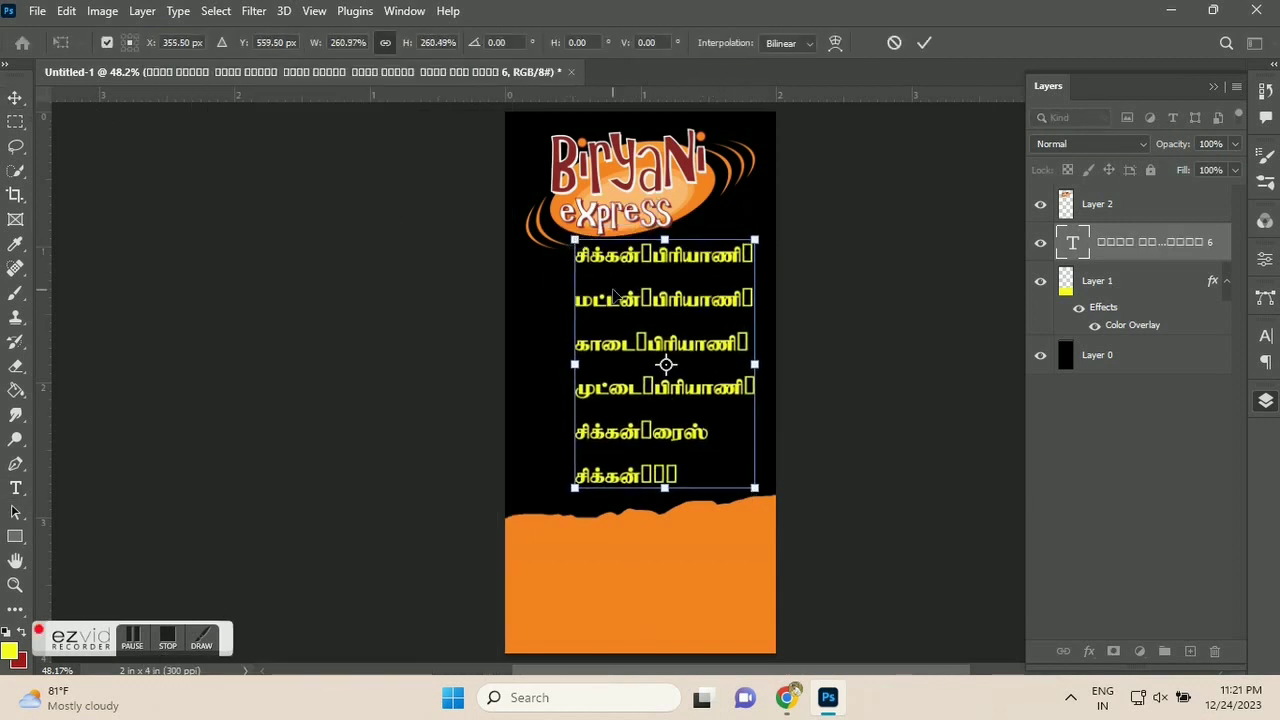
pyautogui.moveTo(611, 296); pyautogui.dragTo(560, 313)
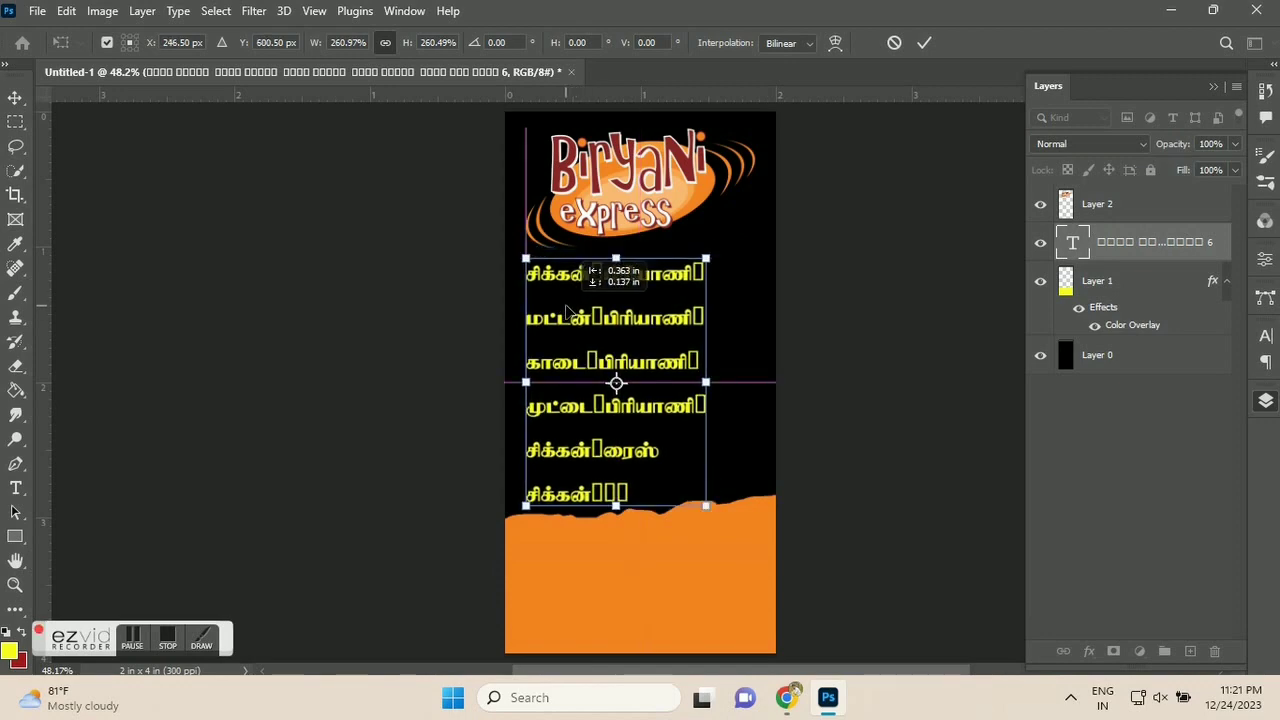
pyautogui.press('Return')
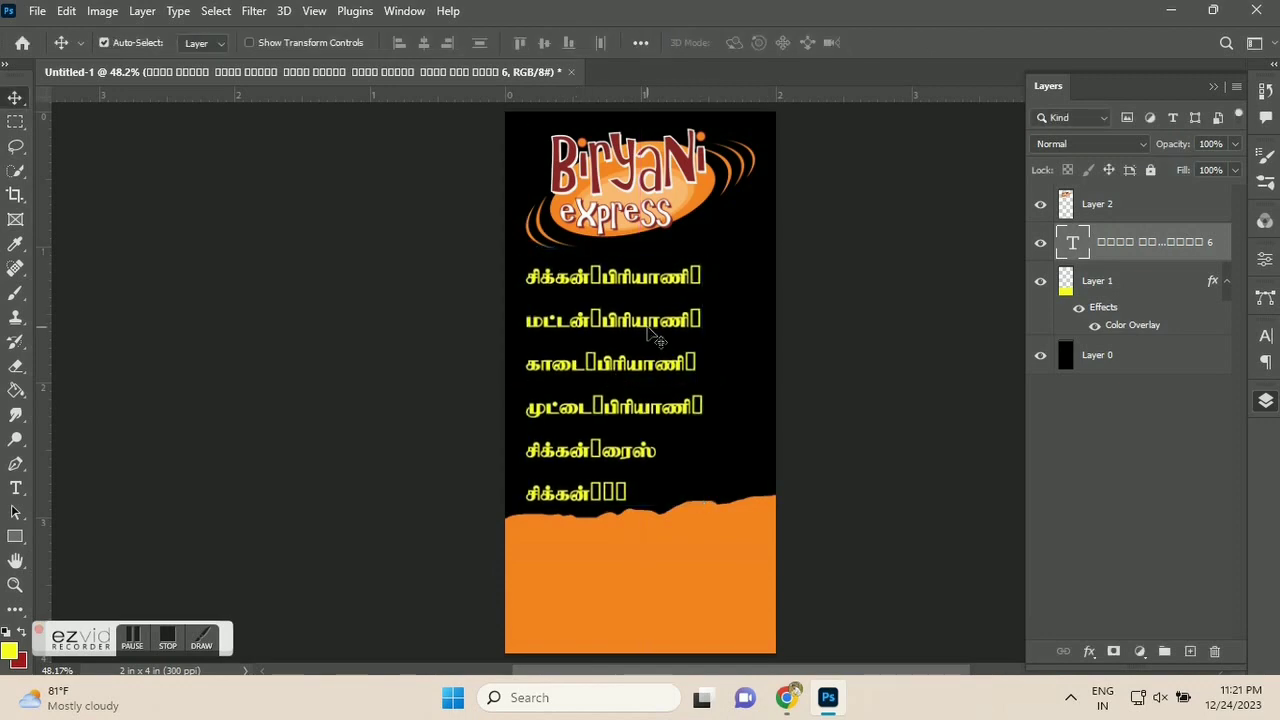
# - Fix the box glyphs on menu lines 5 and 4 by setting them to Poppins
pyautogui.scroll(3, 652, 337)
pyautogui.scroll(3, 655, 340)
pyautogui.doubleClick(757, 285)
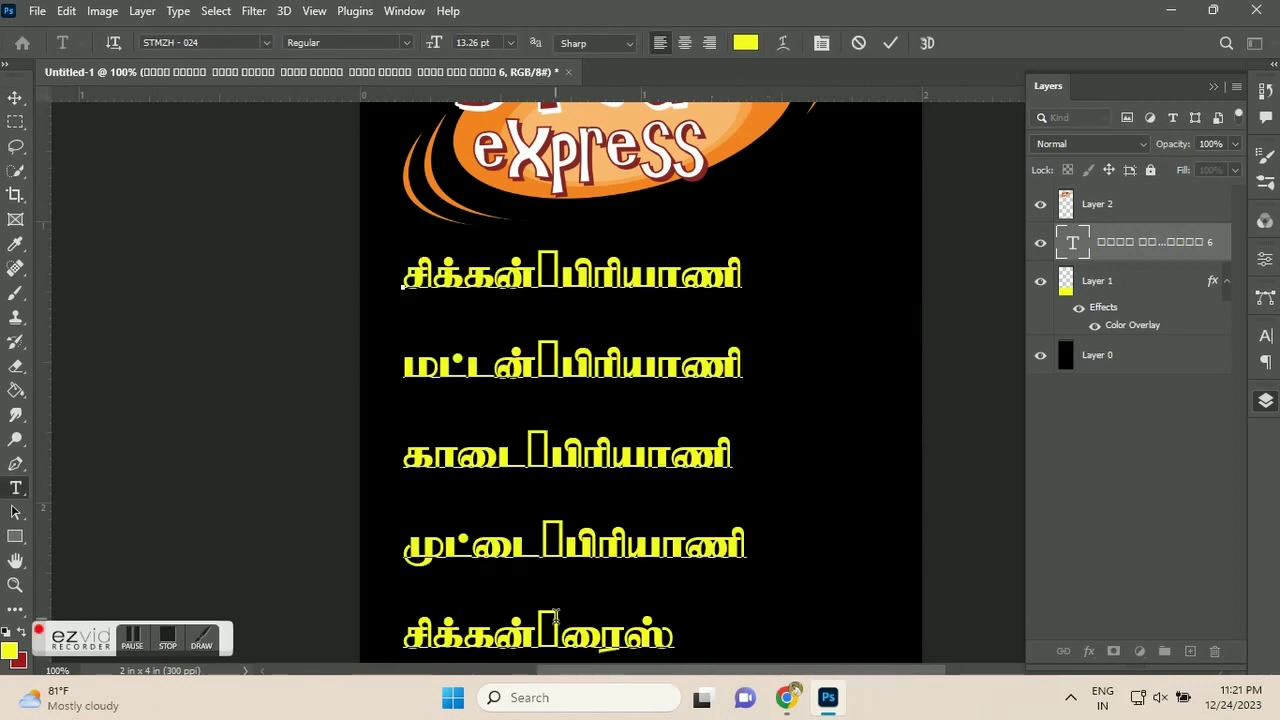
pyautogui.click(266, 42)
pyautogui.click(202, 260)
pyautogui.doubleClick(551, 541)
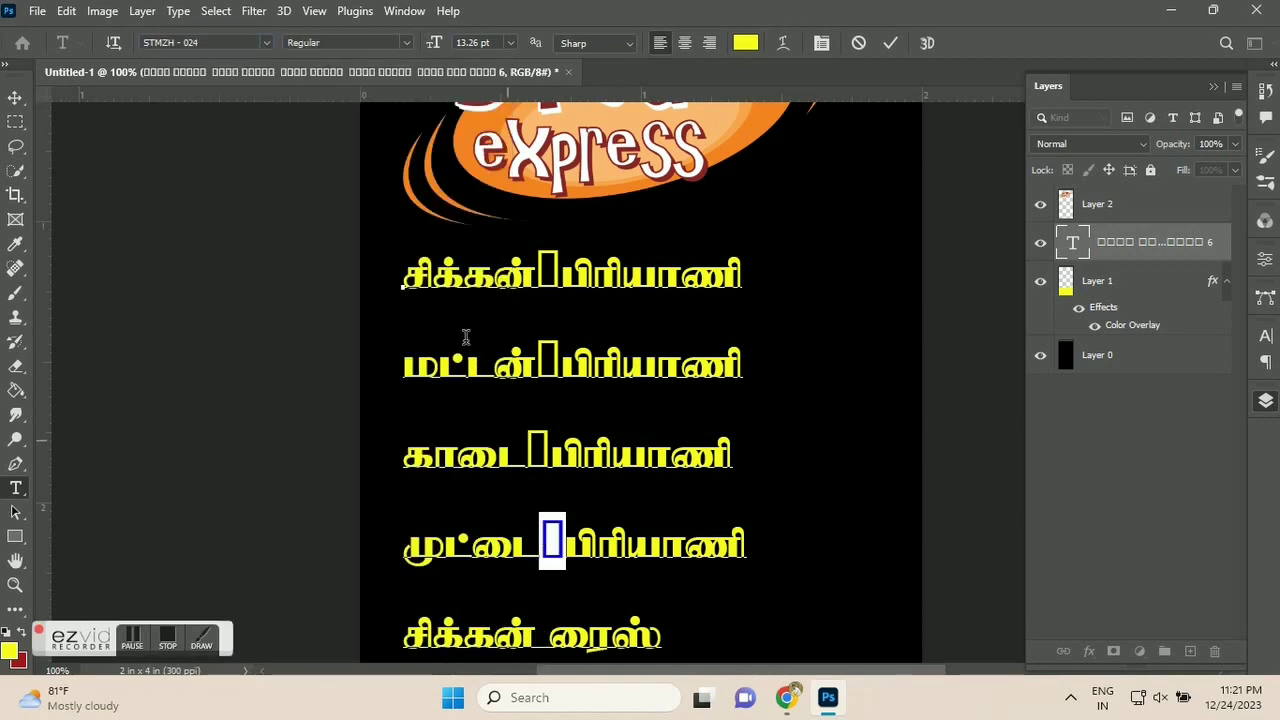
pyautogui.click(268, 45)
pyautogui.click(284, 96)
# - Set the box glyphs on lines 1, 2 and 3 to Poppins so they become spaces
pyautogui.doubleClick(548, 270)
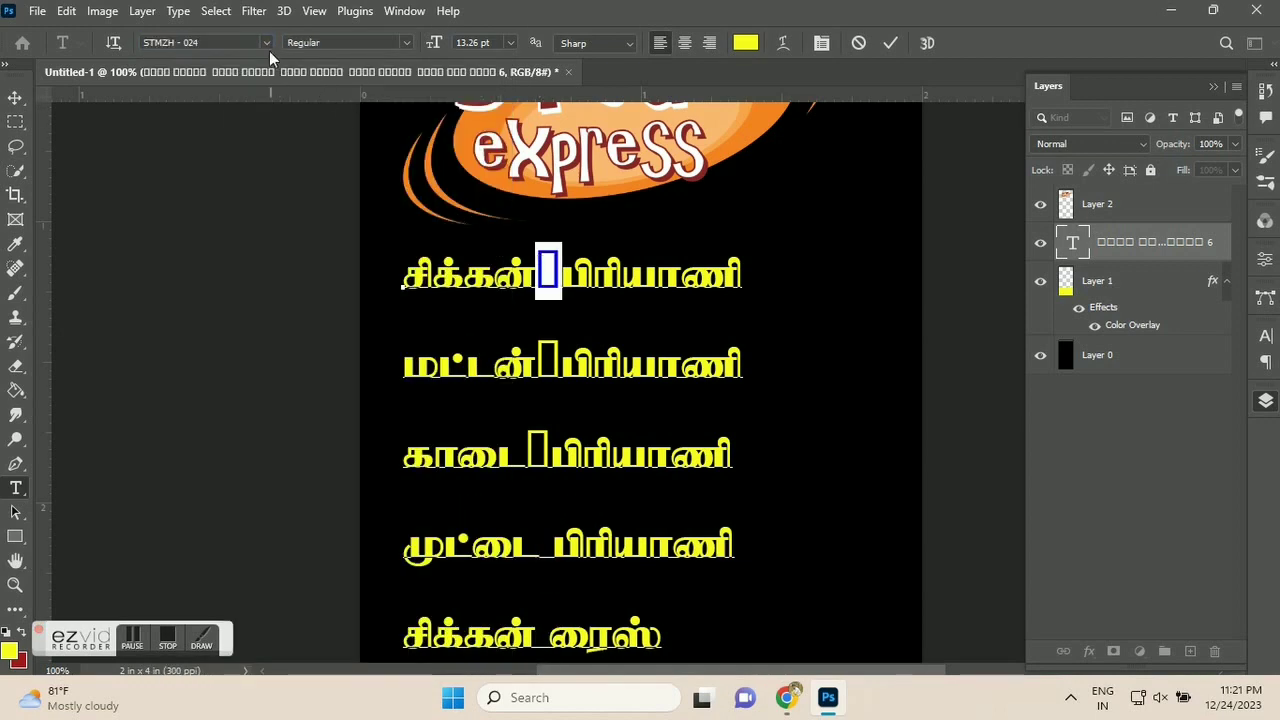
pyautogui.click(266, 42)
pyautogui.click(284, 99)
pyautogui.doubleClick(548, 360)
pyautogui.click(266, 42)
pyautogui.click(284, 99)
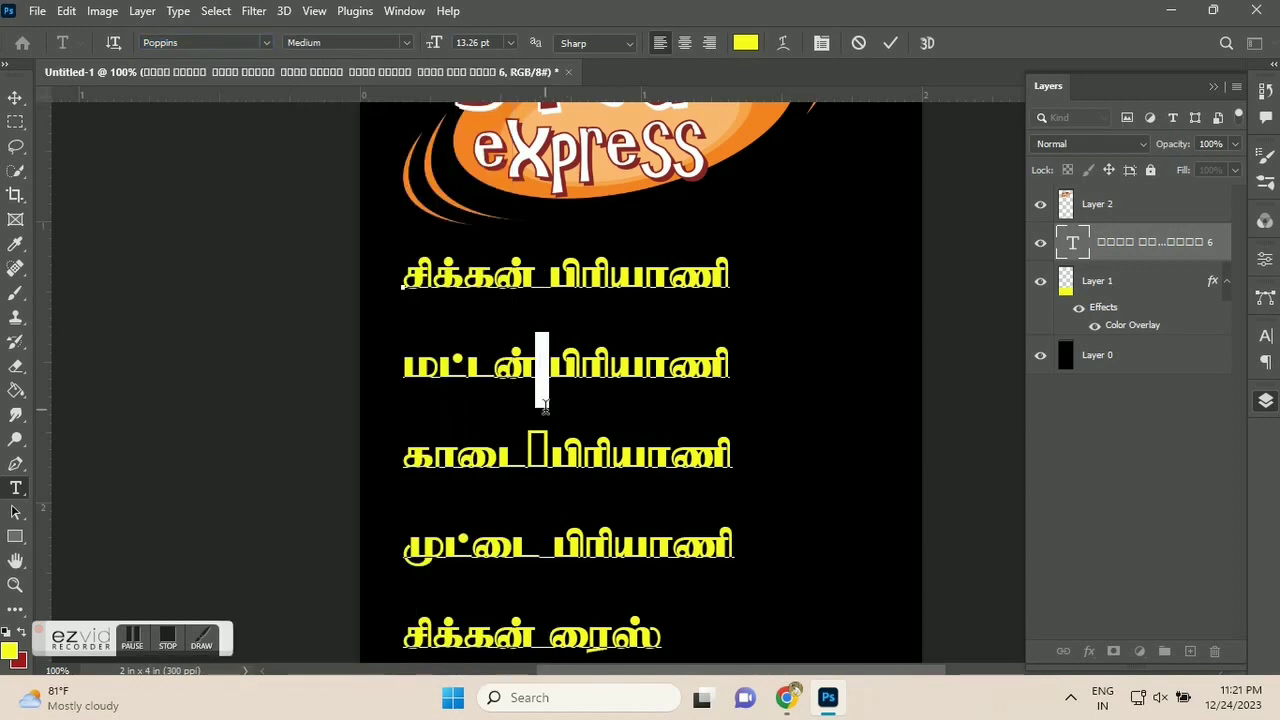
pyautogui.doubleClick(540, 452)
pyautogui.click(266, 42)
pyautogui.click(284, 99)
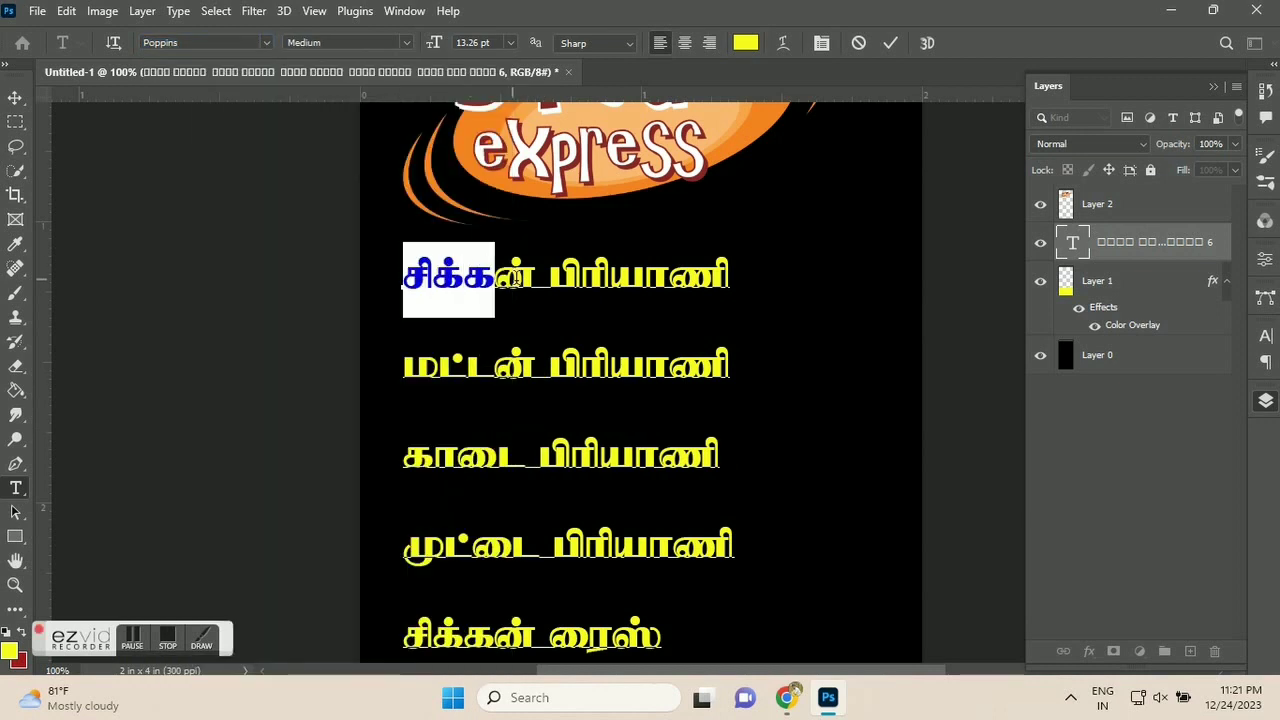
# - Enlarge the first words of lines 1–4 (சிக்கன், மட்டன், காடை, முட்டை) to 16 pt
pyautogui.moveTo(403, 272); pyautogui.dragTo(540, 278)
pyautogui.click(510, 42)
pyautogui.click(480, 180)
pyautogui.moveTo(404, 365); pyautogui.dragTo(536, 366)
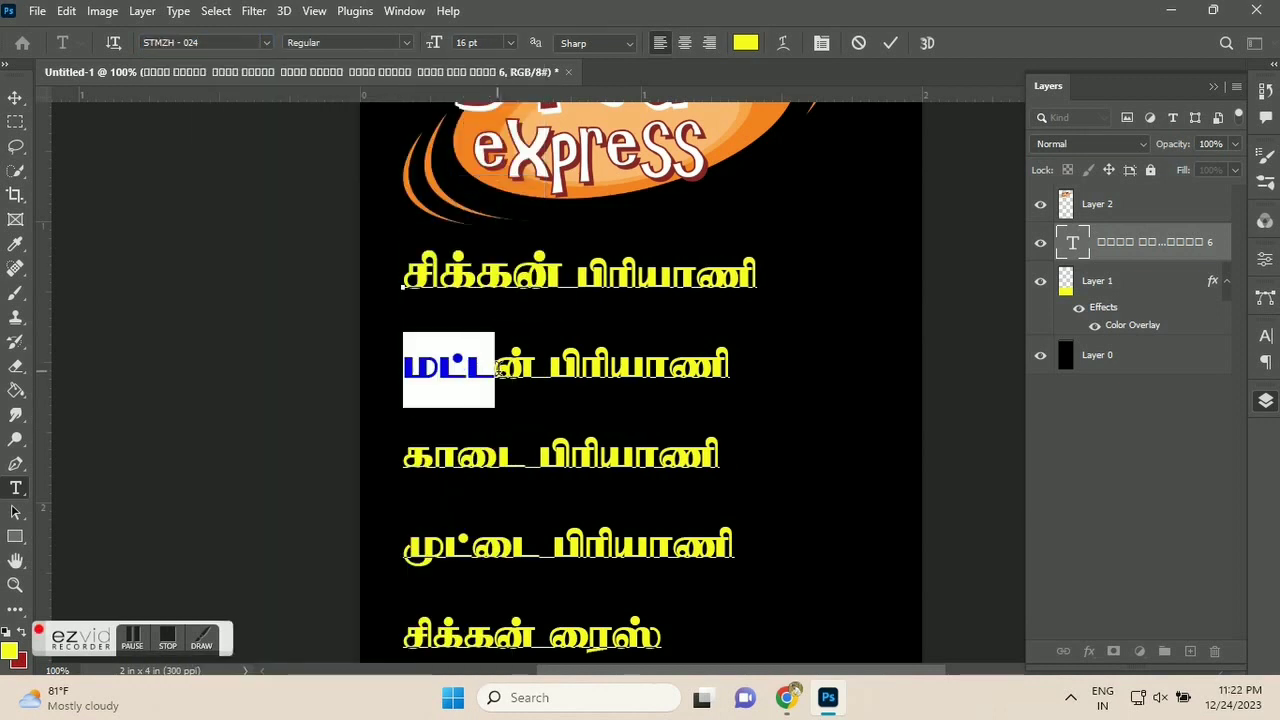
pyautogui.click(510, 42)
pyautogui.click(480, 178)
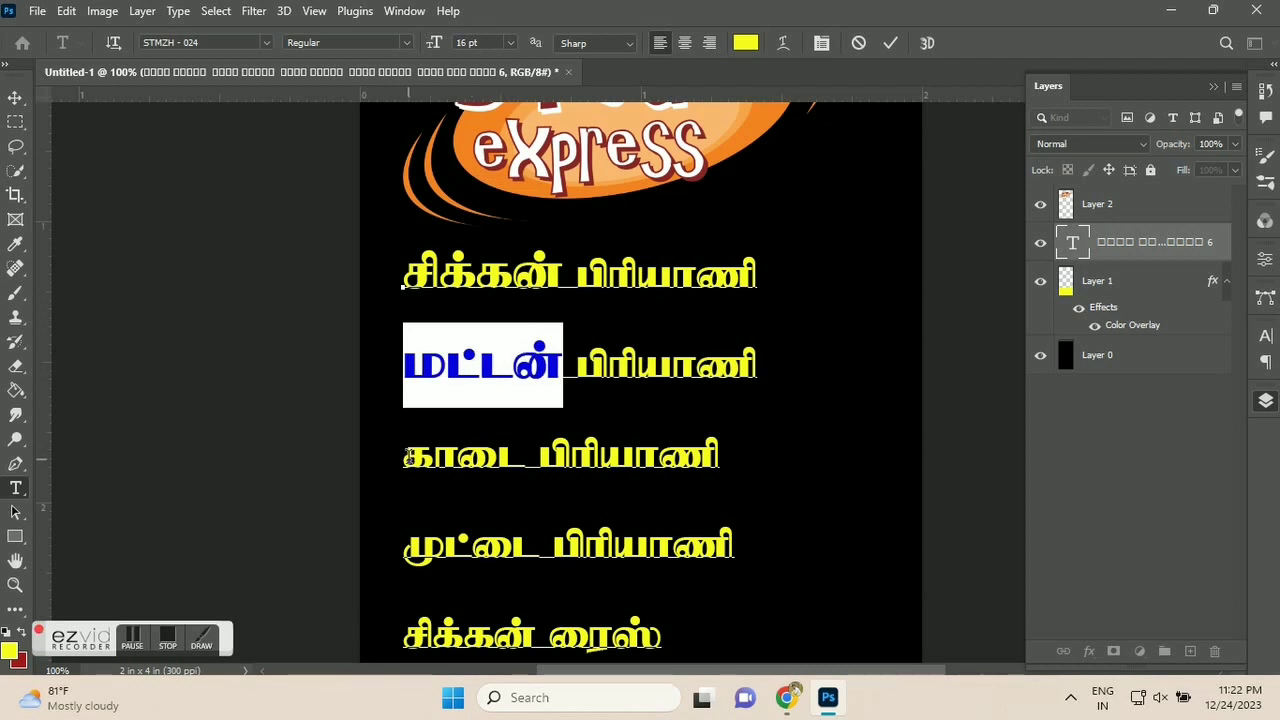
pyautogui.moveTo(404, 455); pyautogui.dragTo(525, 456)
pyautogui.click(510, 42)
pyautogui.click(490, 212)
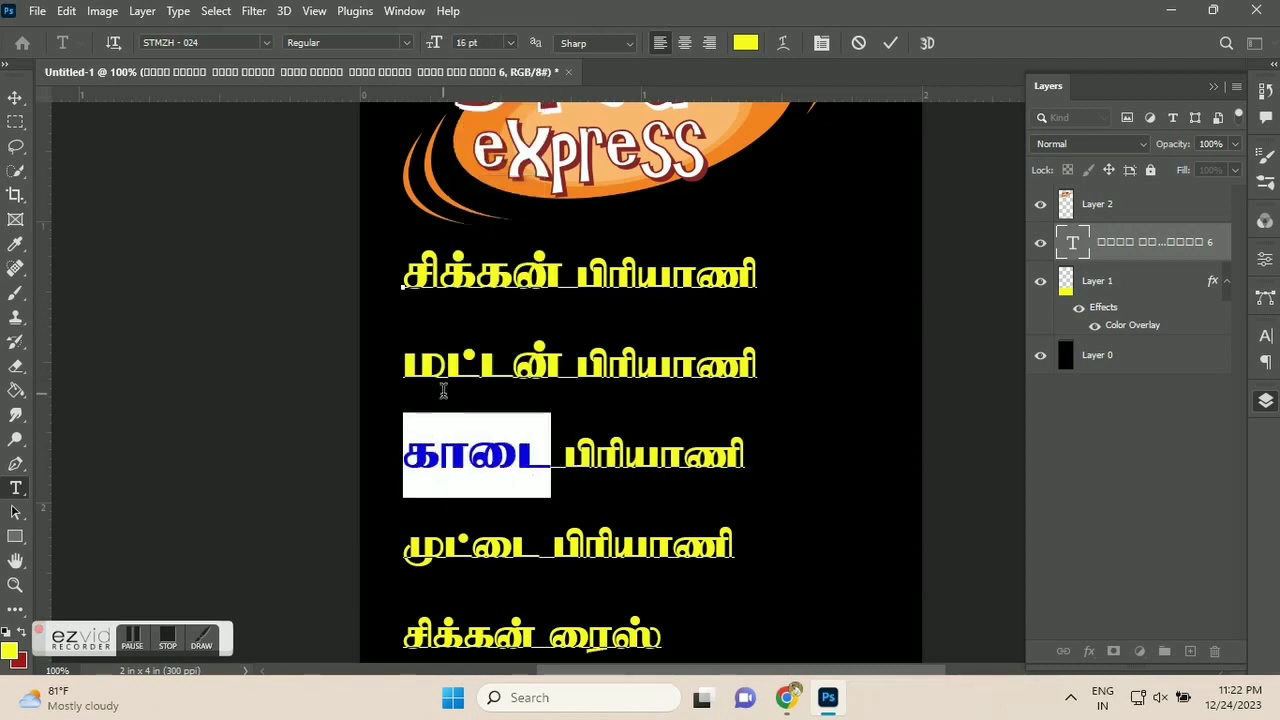
pyautogui.moveTo(404, 546); pyautogui.dragTo(540, 547)
pyautogui.click(510, 42)
pyautogui.click(492, 158)
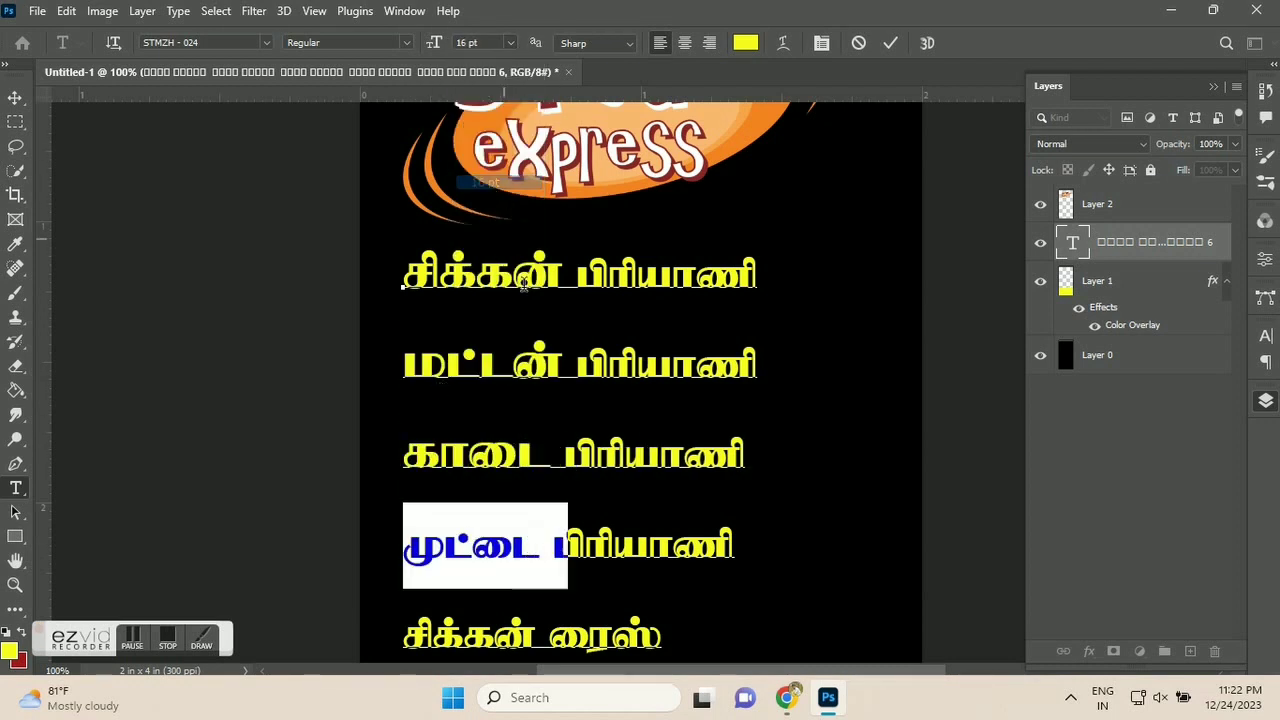
# - Enlarge the first word சிக்கன் on lines 5 and 6 to match
pyautogui.scroll(-3, 560, 400)
pyautogui.moveTo(404, 505); pyautogui.dragTo(536, 505)
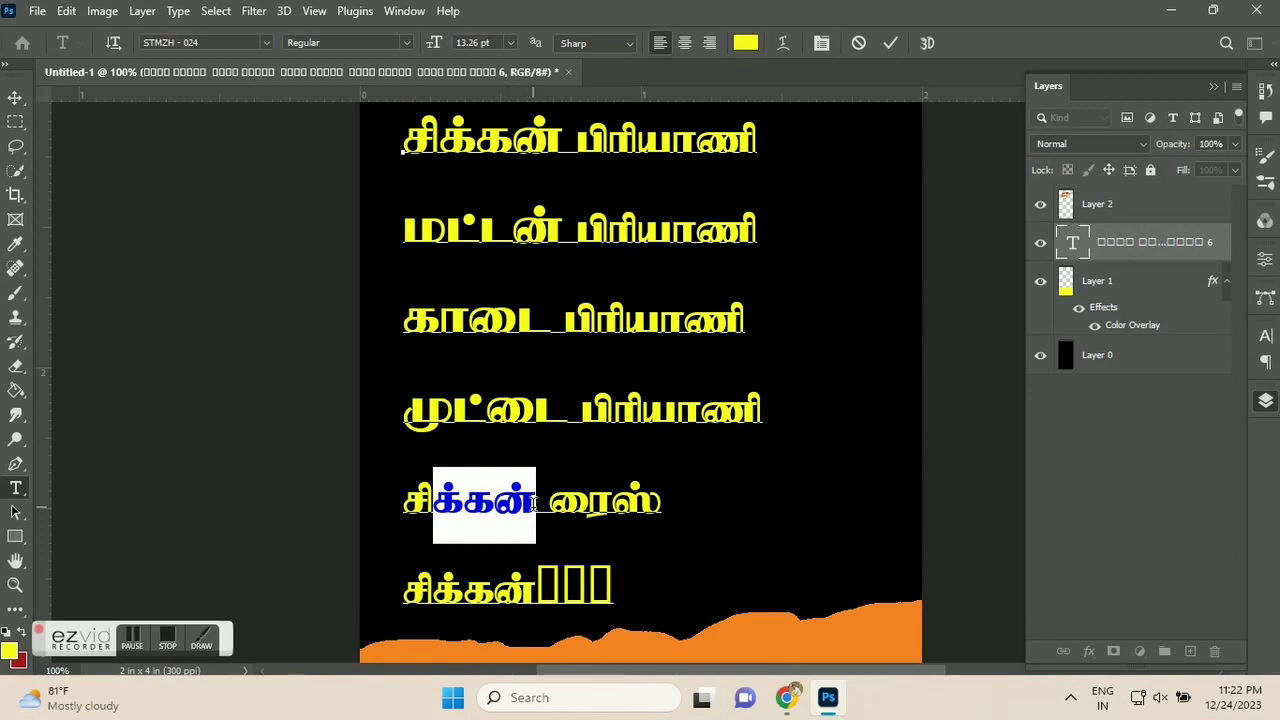
pyautogui.click(510, 42)
pyautogui.click(492, 163)
pyautogui.moveTo(404, 590); pyautogui.dragTo(640, 580)
pyautogui.click(510, 42)
pyautogui.click(494, 172)
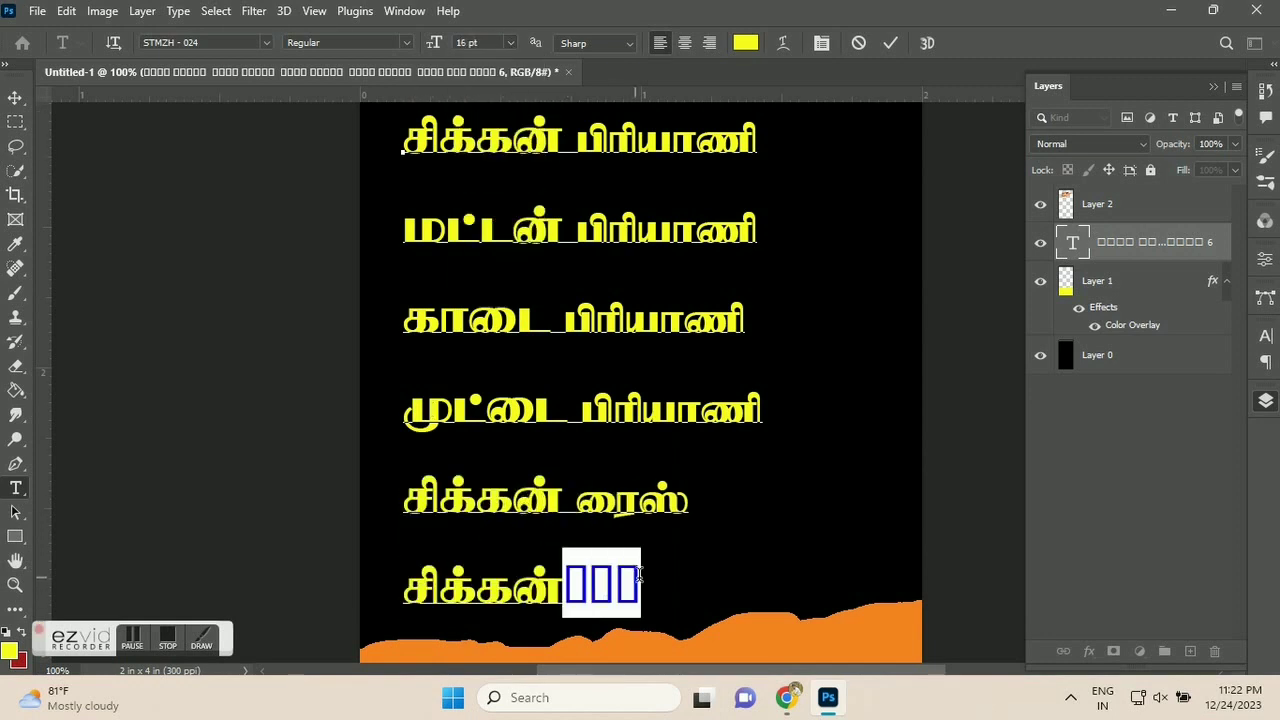
# - Render the last line's boxes as 65 in Bebas Neue and commit the menu text
pyautogui.click(268, 45)
pyautogui.click(360, 132)
pyautogui.click(16, 98)
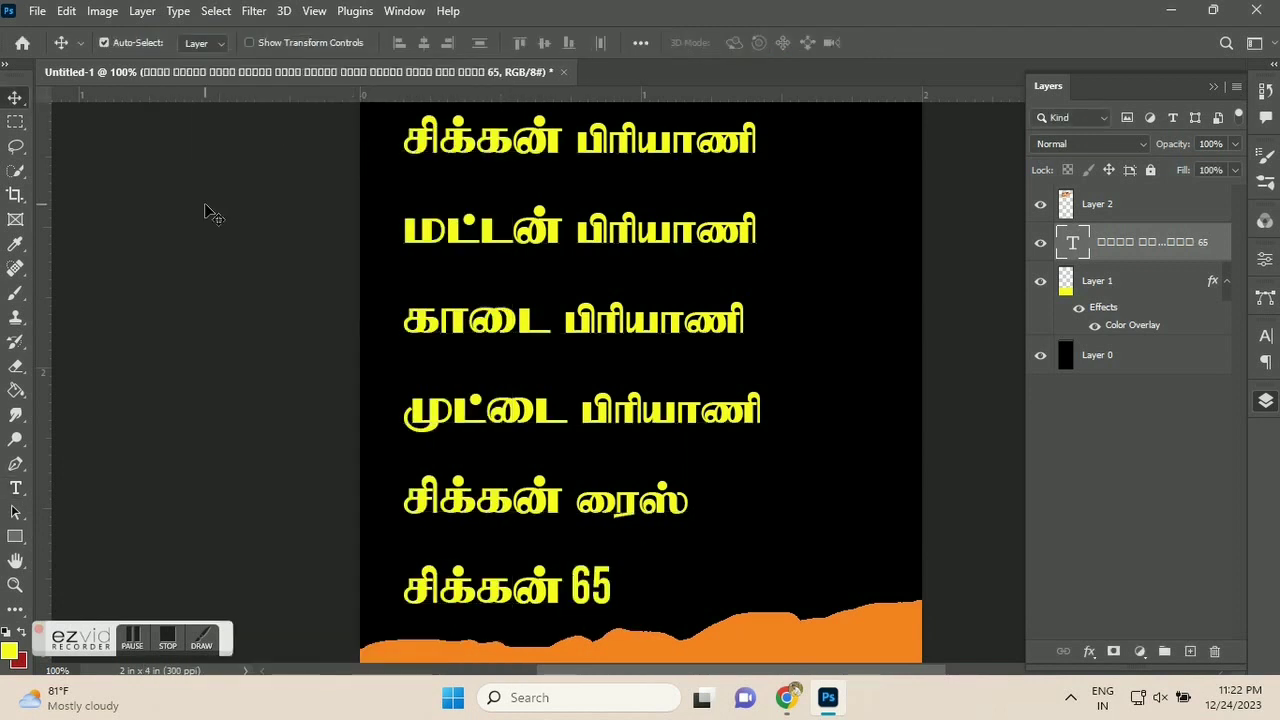
pyautogui.hotkey('ctrl', '0')
pyautogui.click(660, 222)
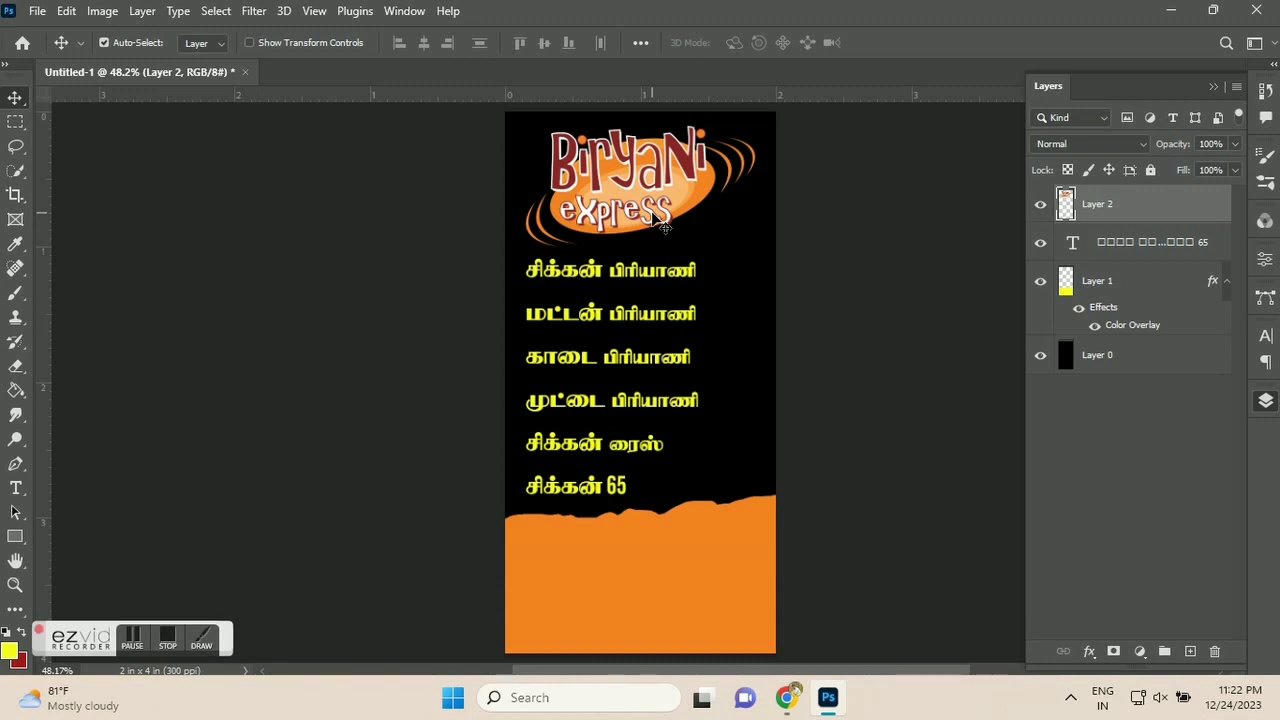
# - Draw a black rounded pill-shaped rectangle across the orange band
pyautogui.click(15, 537)
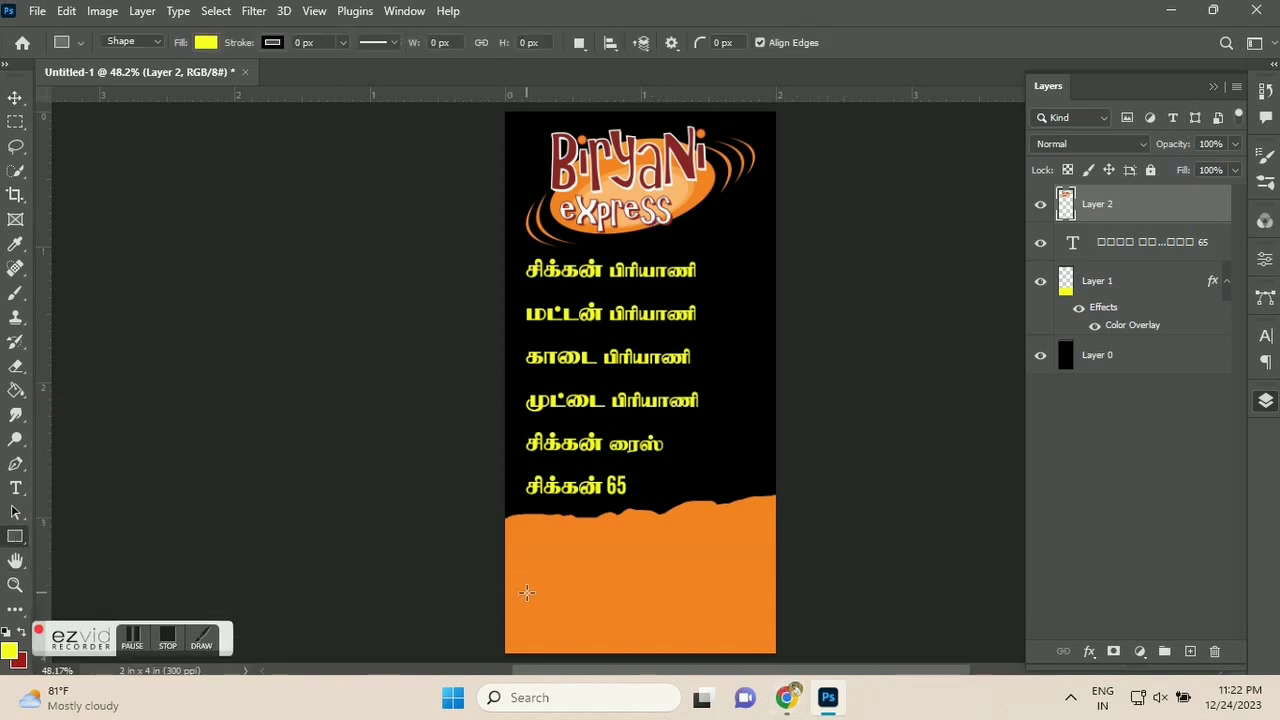
pyautogui.moveTo(538, 535); pyautogui.dragTo(745, 572)
pyautogui.hotkey('ctrl', '+')
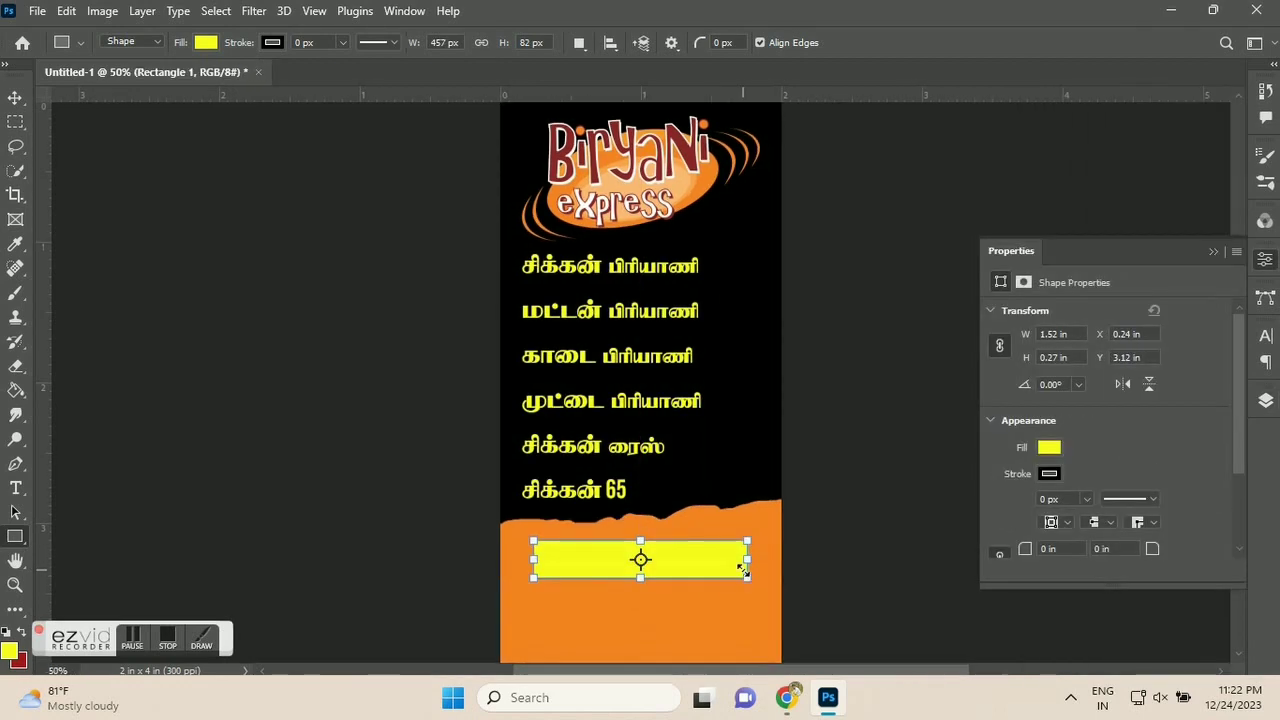
pyautogui.hotkey('ctrl', '+')
pyautogui.hotkey('ctrl', '+')
pyautogui.moveTo(454, 575); pyautogui.dragTo(462, 601)
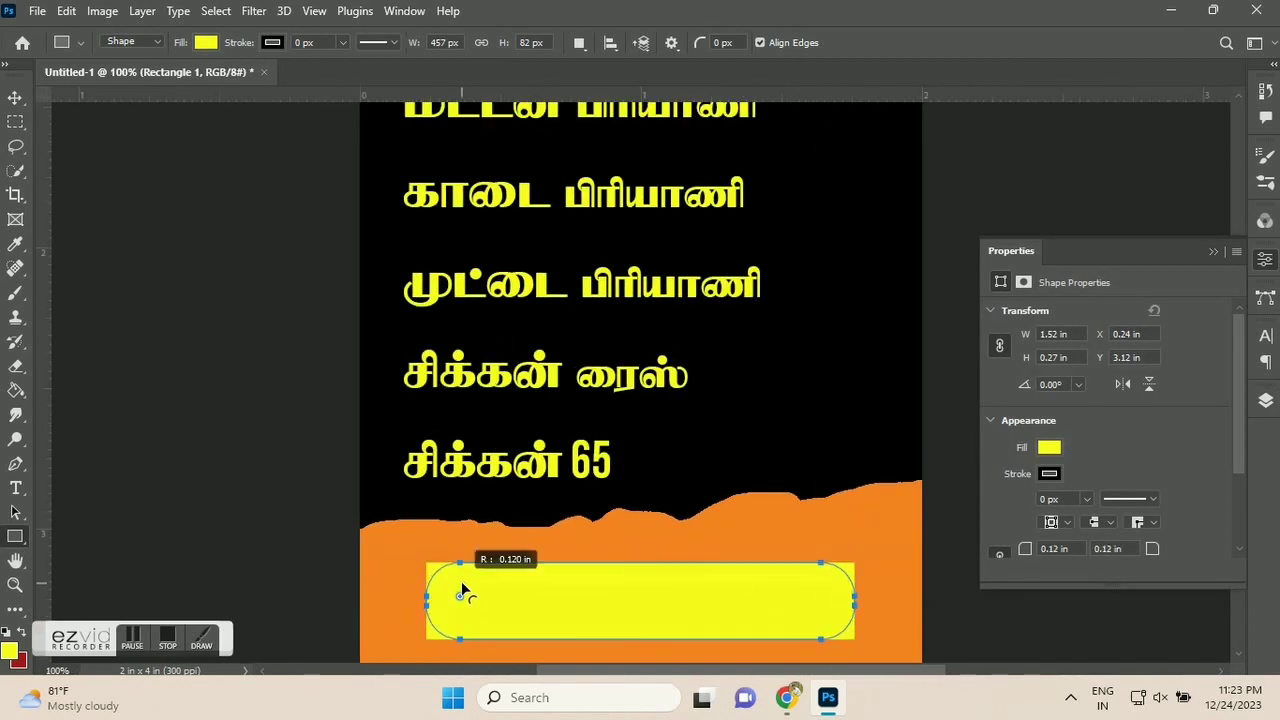
pyautogui.click(1049, 447)
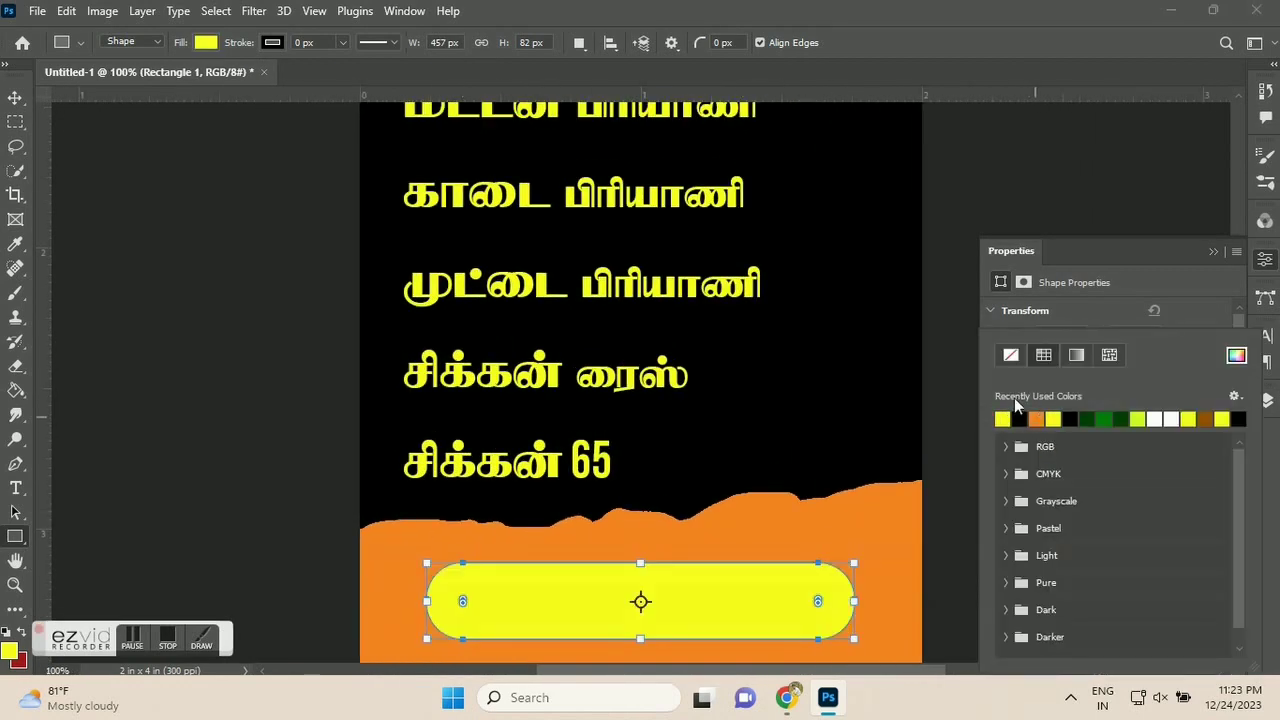
pyautogui.click(1019, 419)
# - Change the Tamil menu text colour to white (#ffffff)
pyautogui.click(15, 97)
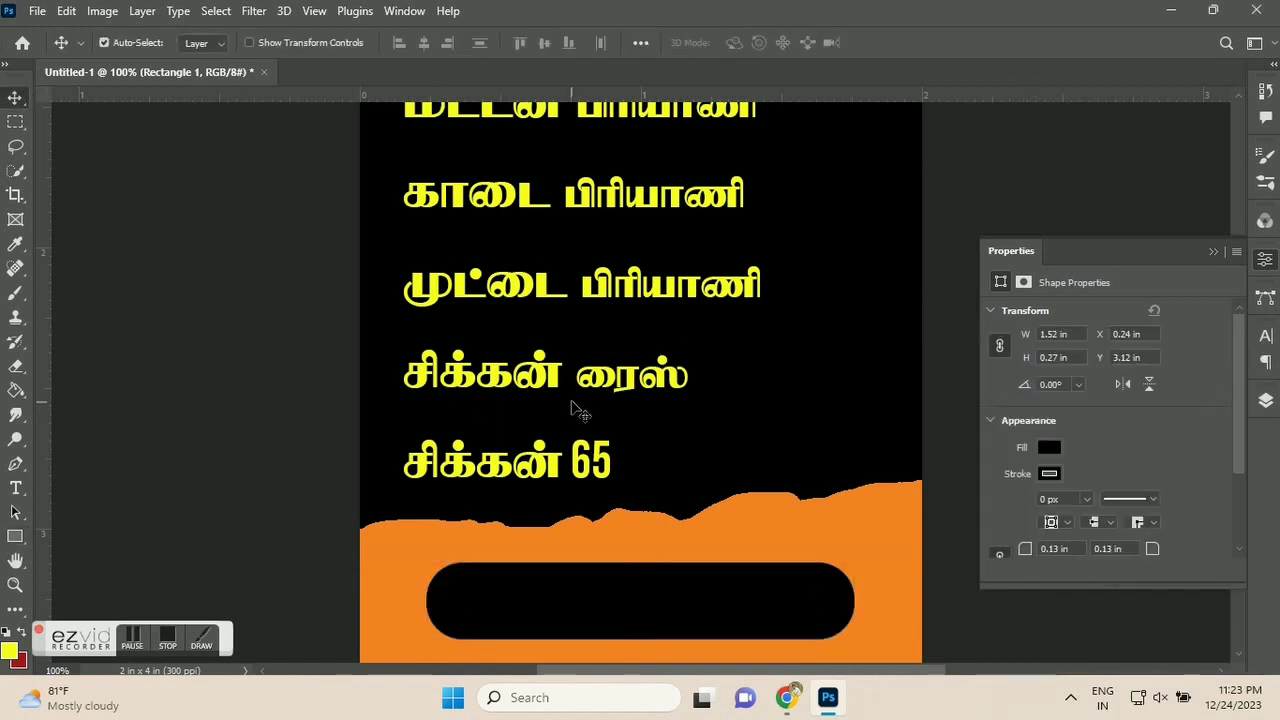
pyautogui.click(857, 408)
pyautogui.click(1143, 458)
pyautogui.write('ffffff')
pyautogui.press('Return')
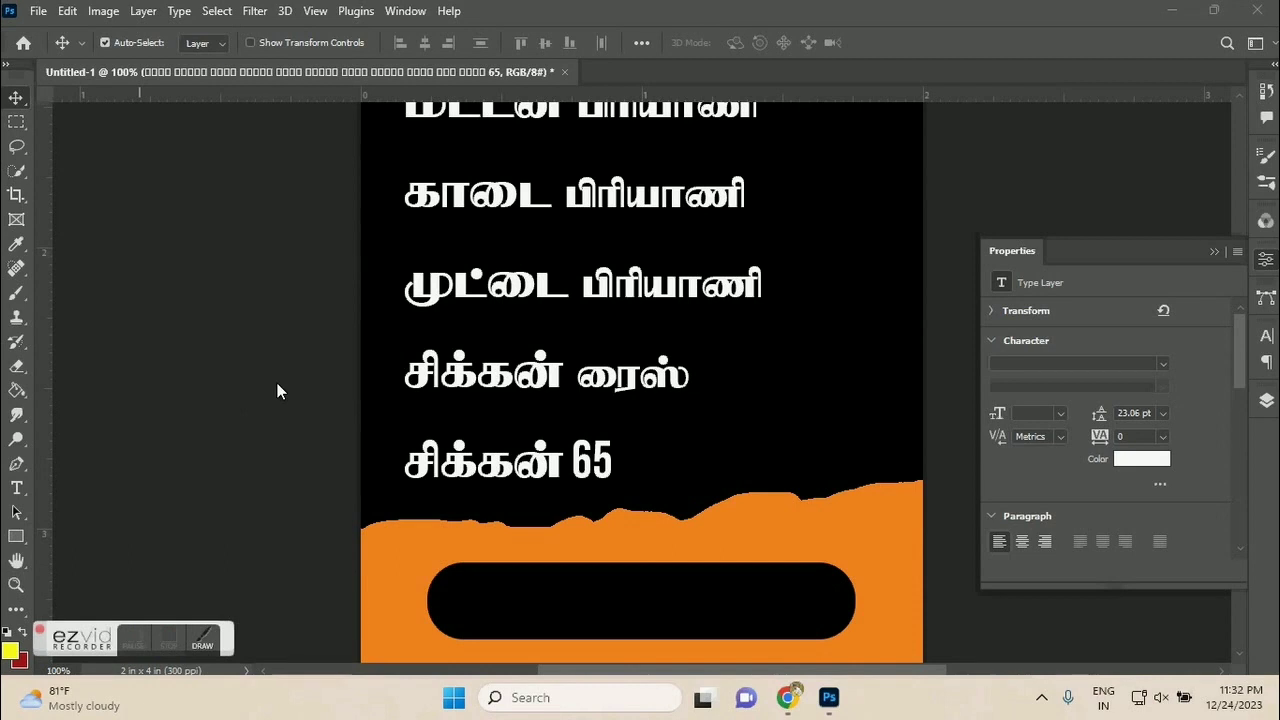
# - Try a JF Mallika text line on the orange band, then remove it and restore DELIVERY AVAILABLE
pyautogui.click(17, 487)
pyautogui.click(516, 566)
pyautogui.write('DELIVERY AVAILABLE')
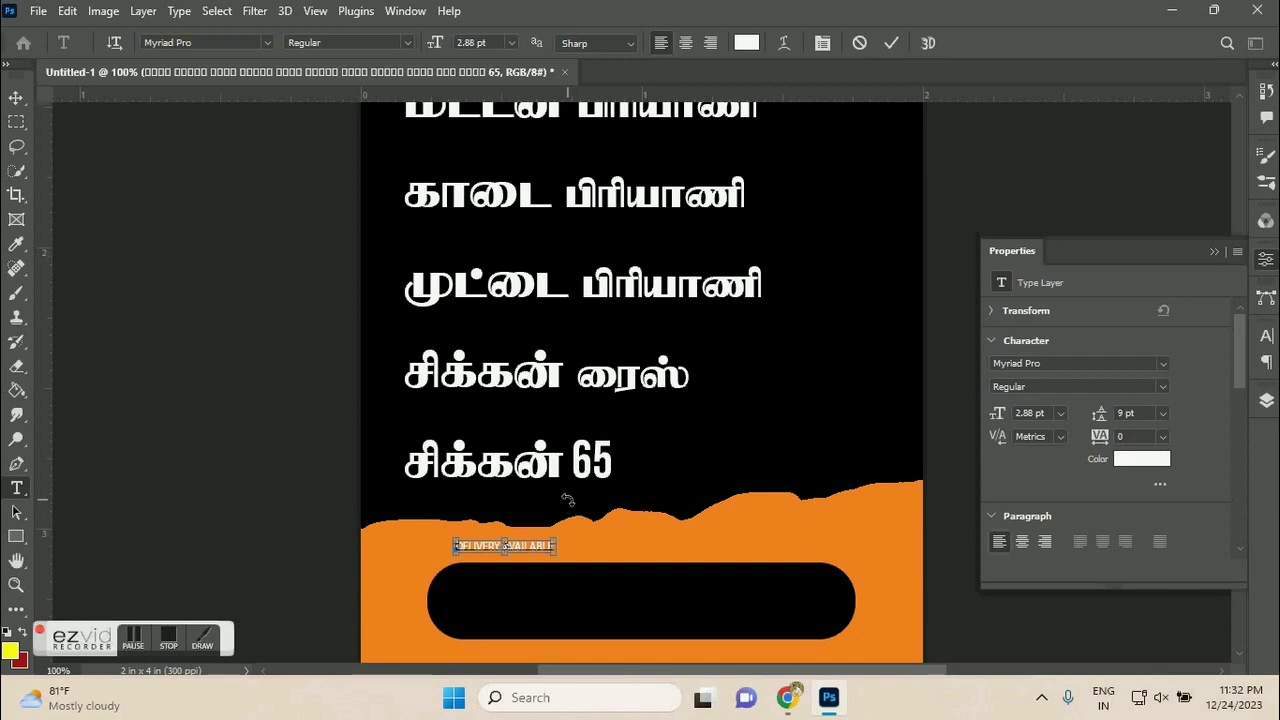
pyautogui.click(267, 42)
pyautogui.click(480, 292)
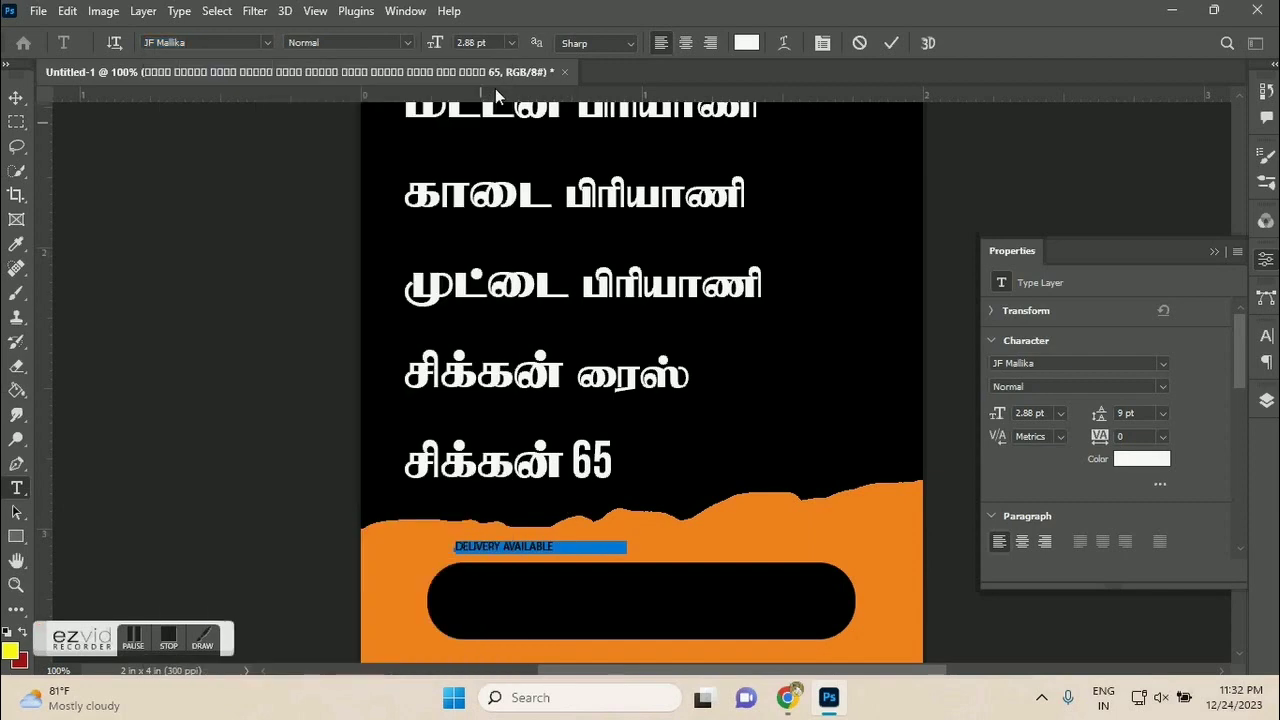
pyautogui.hotkey('ctrl', 'Return')
pyautogui.press('Delete')
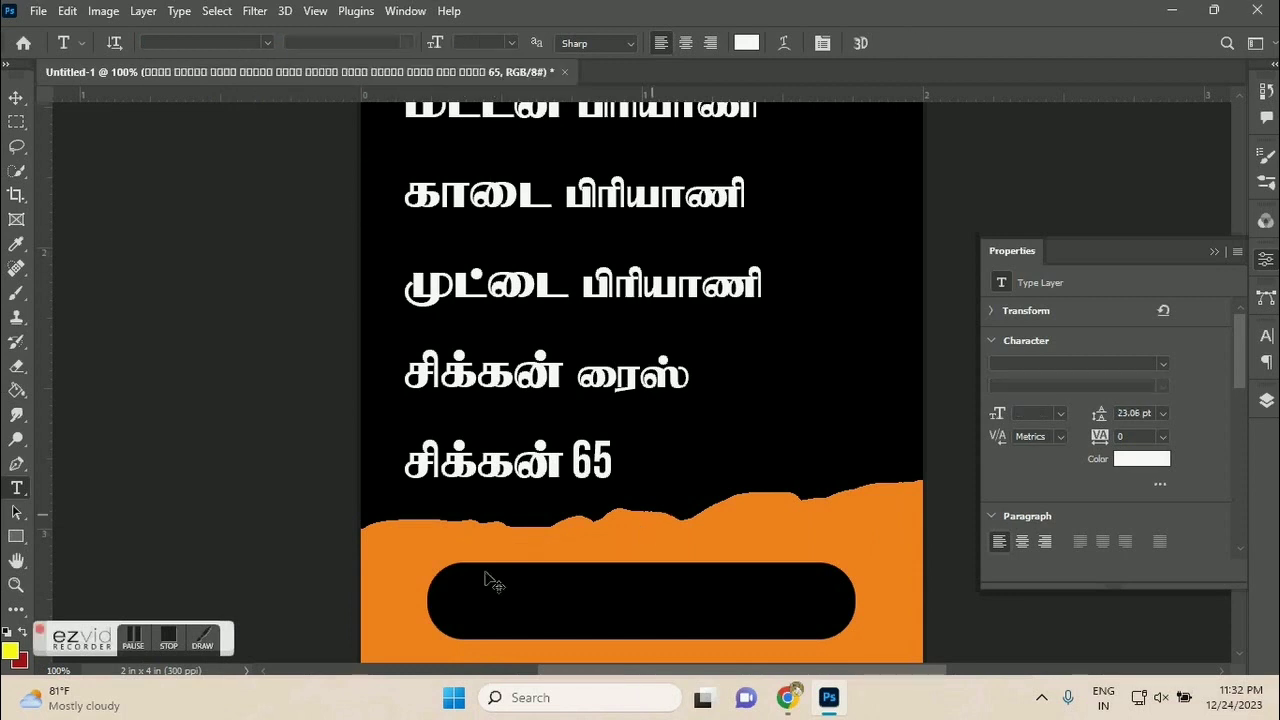
pyautogui.press('super+space')
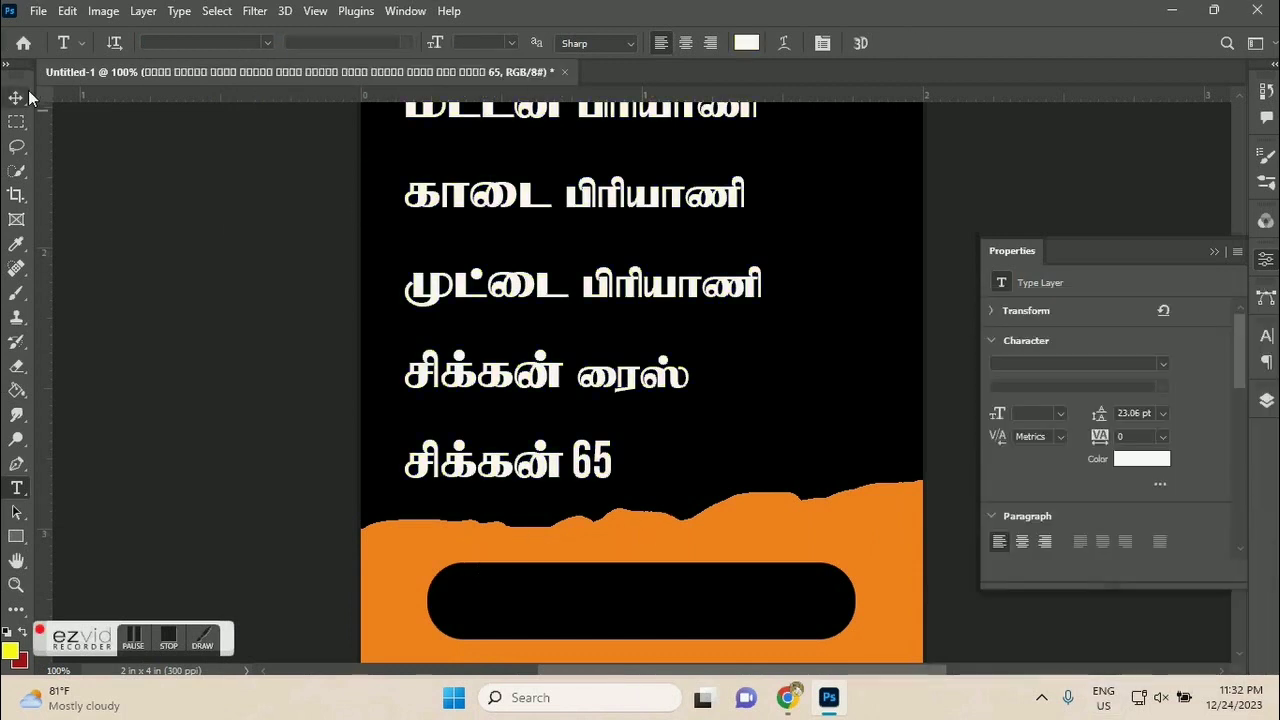
pyautogui.click(20, 97)
pyautogui.hotkey('ctrl', 'z')
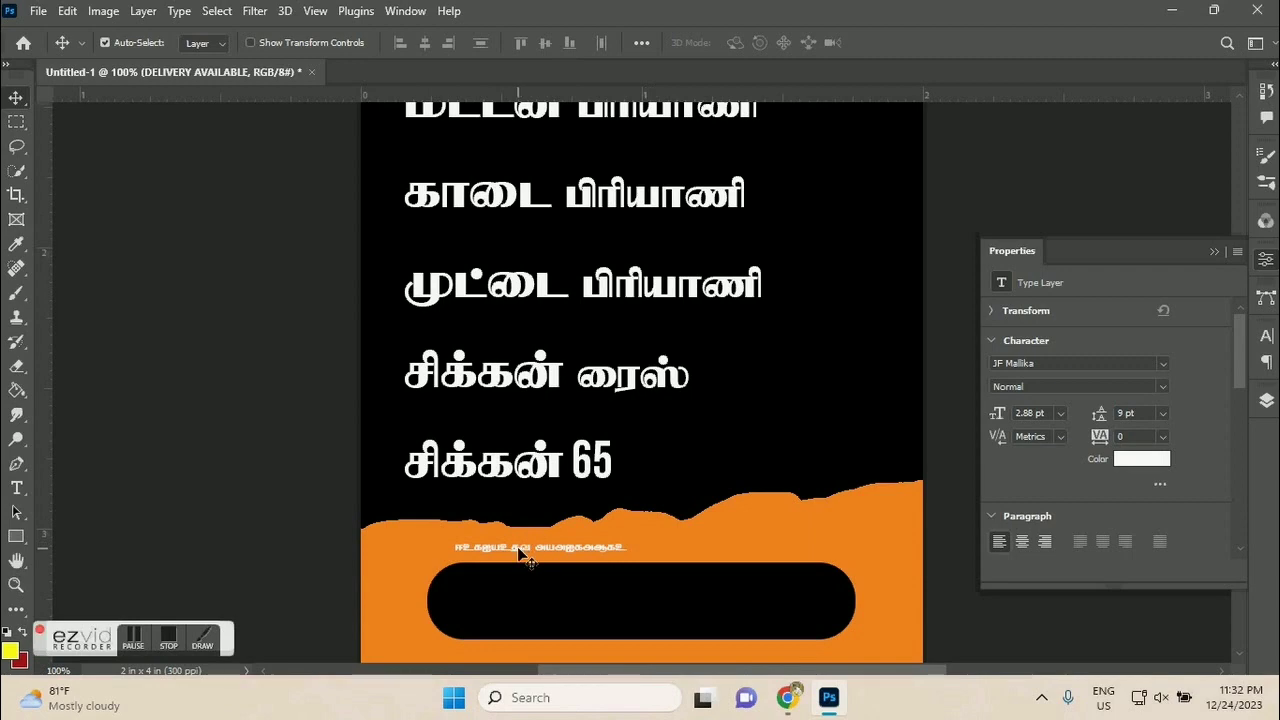
# - Set the DELIVERY AVAILABLE text to Poppins SemiBold
pyautogui.doubleClick(520, 549)
pyautogui.click(233, 43)
pyautogui.write('Poppins')
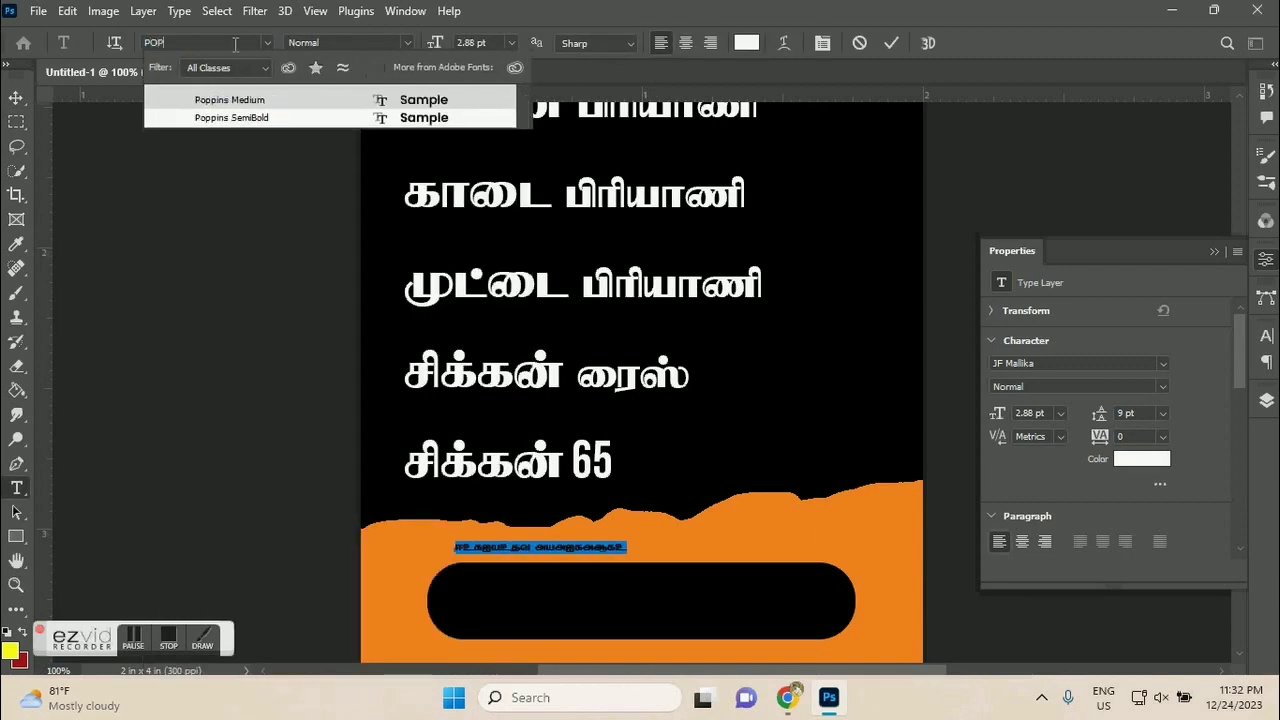
pyautogui.click(449, 118)
pyautogui.click(16, 97)
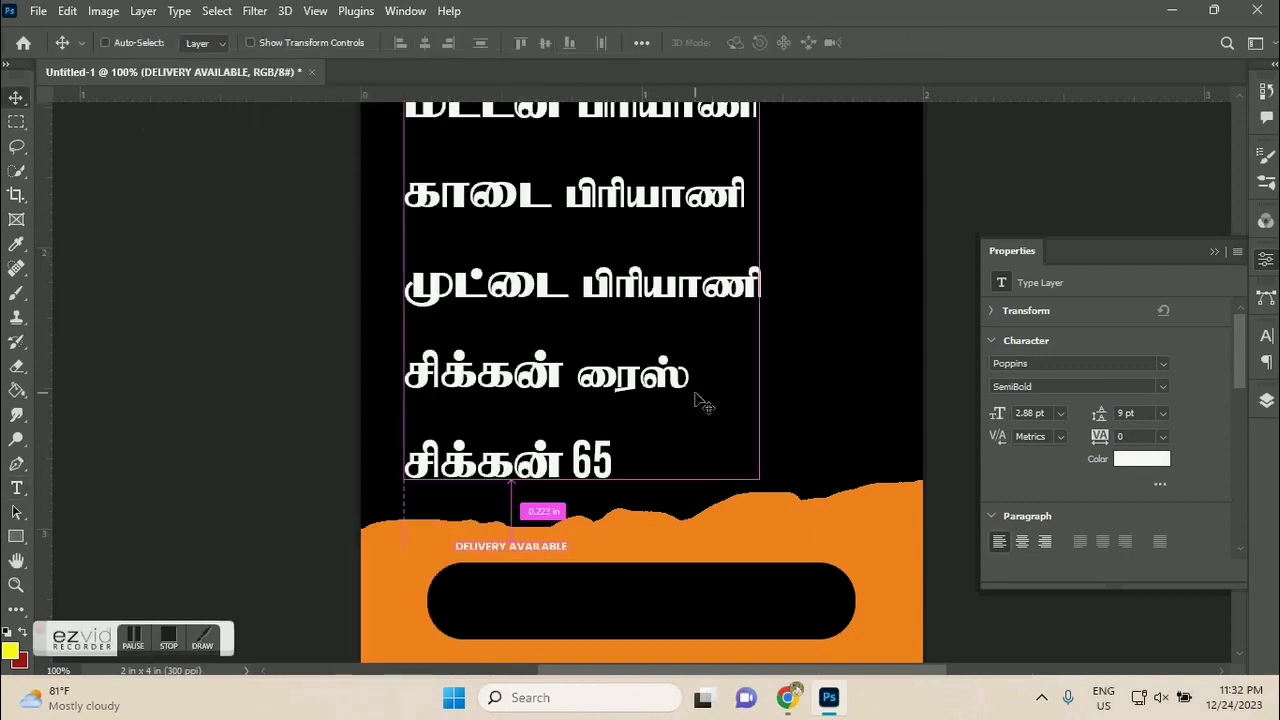
# - Scale up DELIVERY AVAILABLE and centre it inside the black pill
pyautogui.hotkey('ctrl', 't')
pyautogui.moveTo(567, 538); pyautogui.dragTo(822, 518)
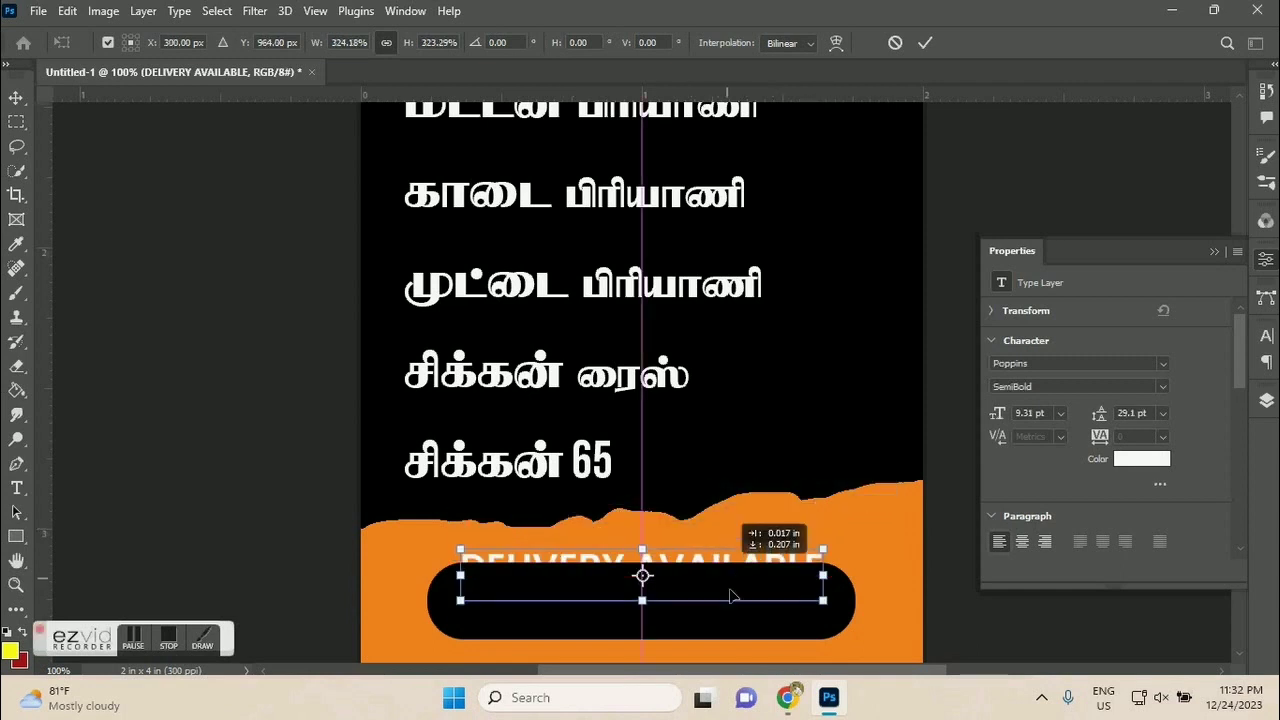
pyautogui.moveTo(725, 542); pyautogui.dragTo(725, 607)
pyautogui.press('Return')
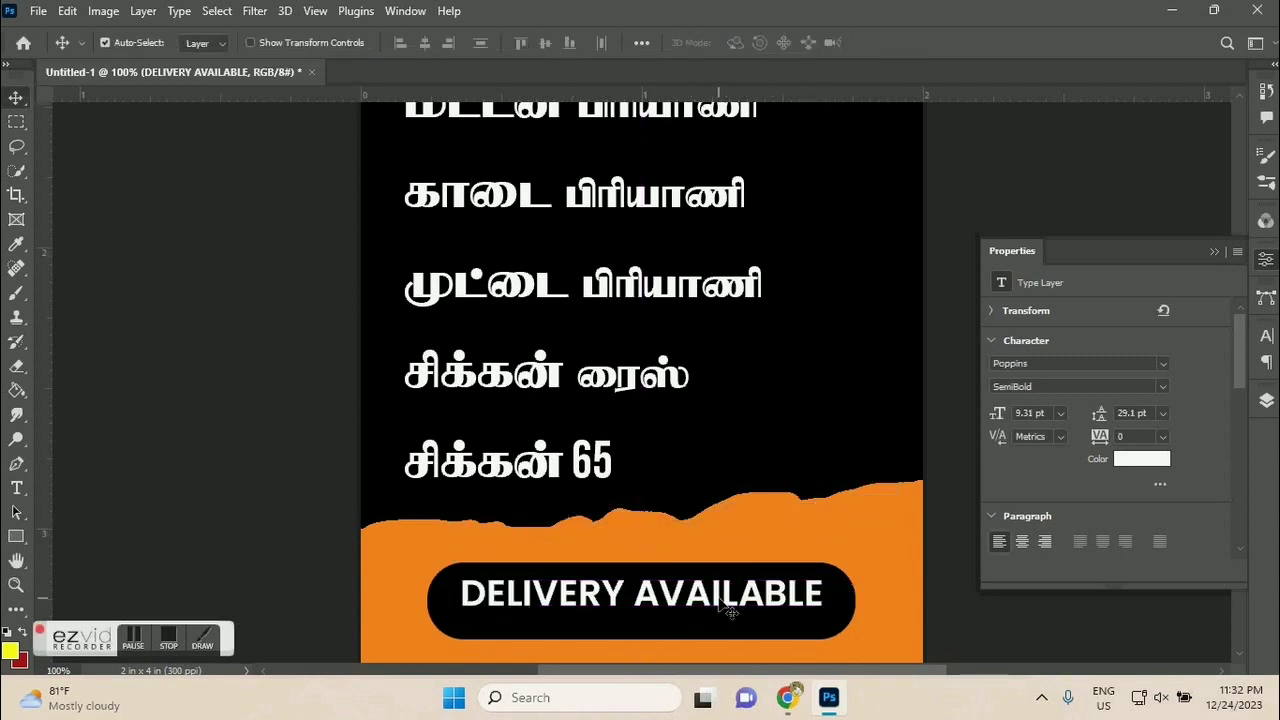
pyautogui.hotkey('ctrl', '0')
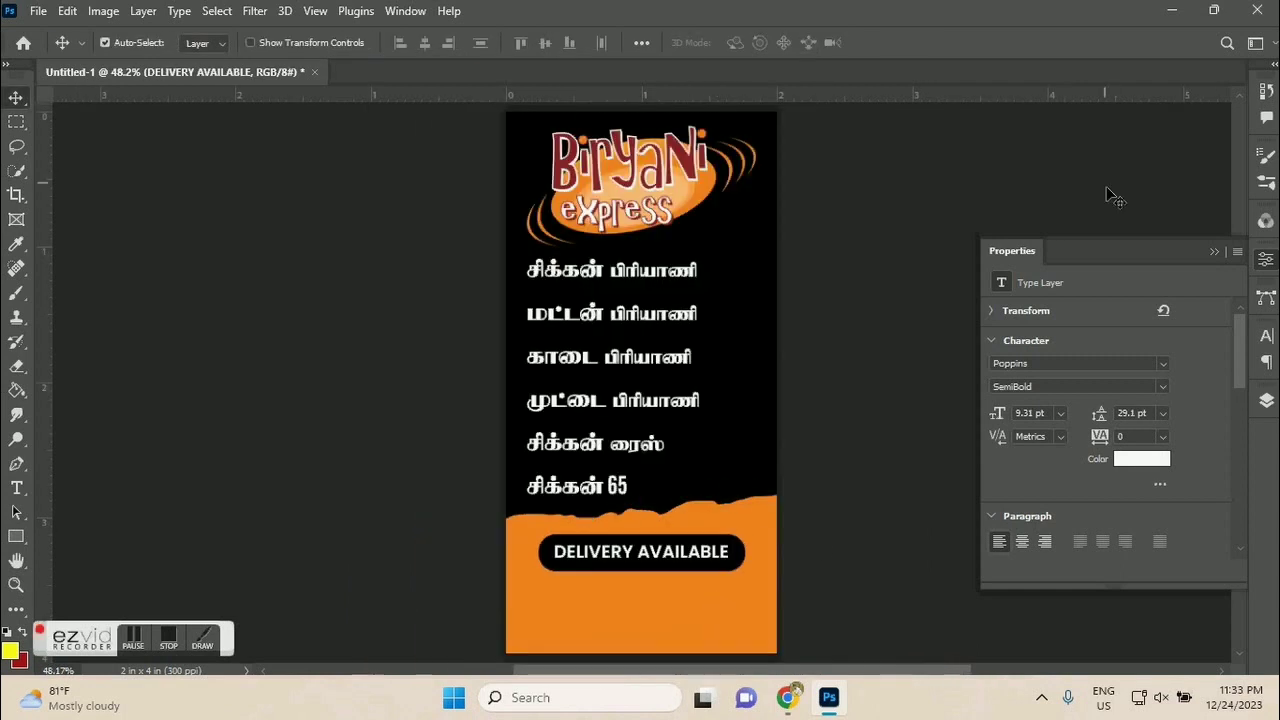
# - Draw a white-filled rectangle as a strip along the poster's bottom edge
pyautogui.click(1216, 251)
pyautogui.hotkey('ctrl', '-')
pyautogui.press('u')
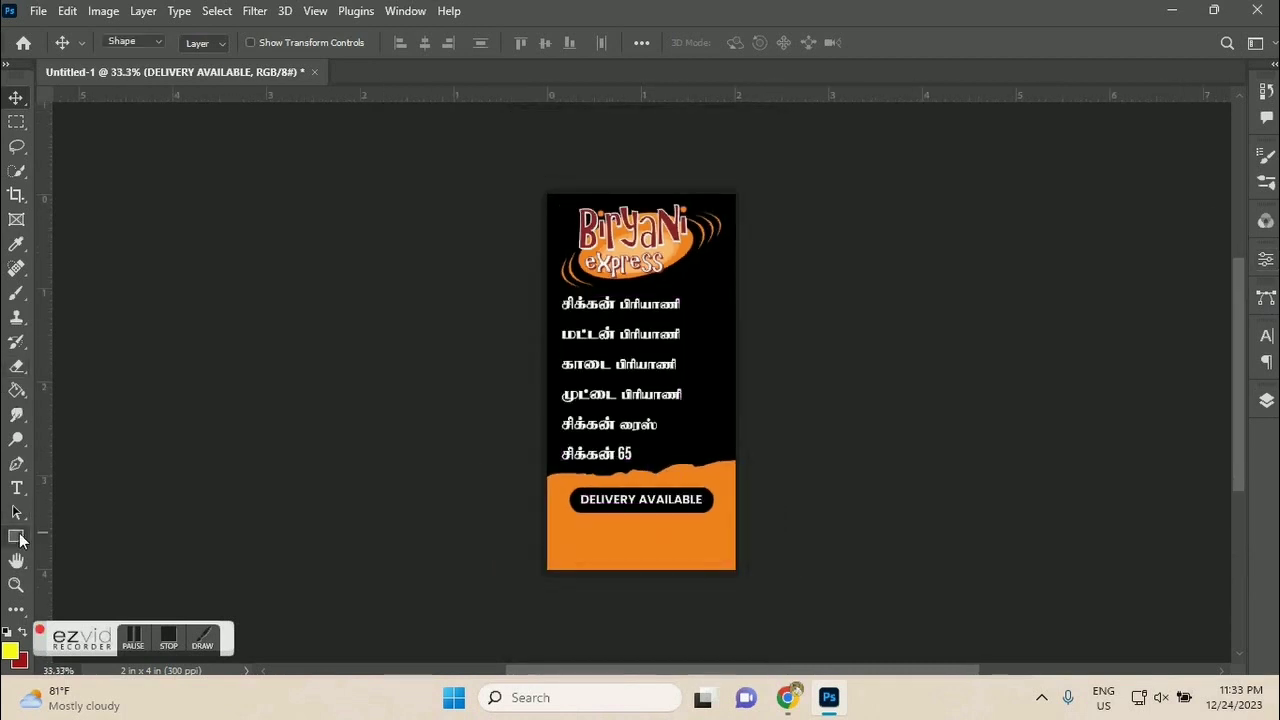
pyautogui.moveTo(533, 566); pyautogui.dragTo(805, 614)
pyautogui.click(1050, 450)
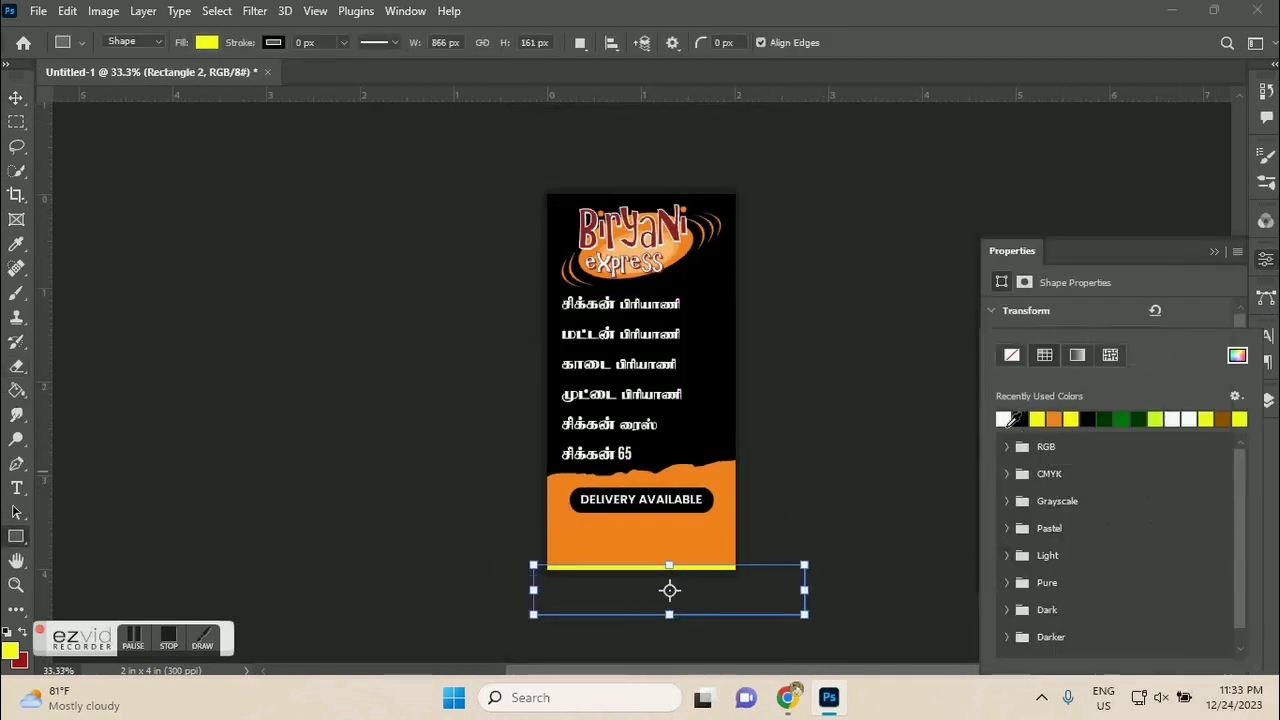
pyautogui.click(1012, 419)
pyautogui.click(1206, 253)
pyautogui.press('v')
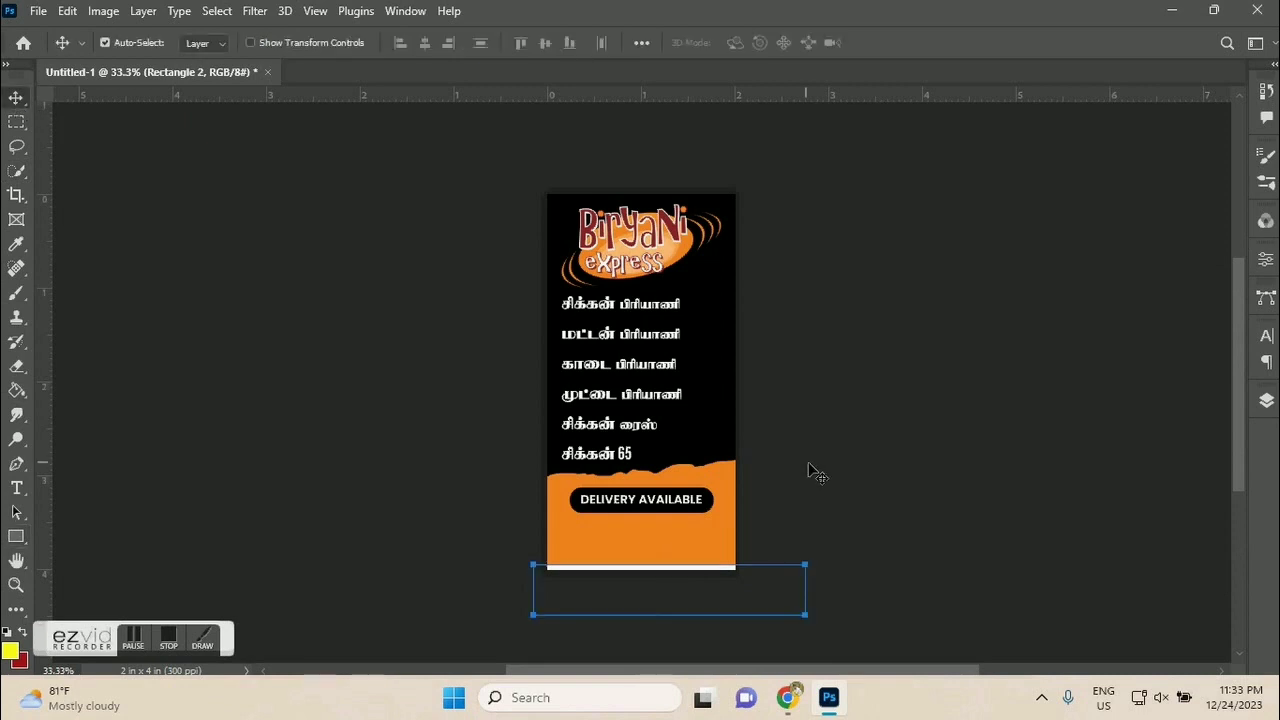
pyautogui.click(812, 476)
# - Scale the Tamil menu text layer down to about 89%
pyautogui.hotkey('ctrl', '+')
pyautogui.scroll(1, 726, 577)
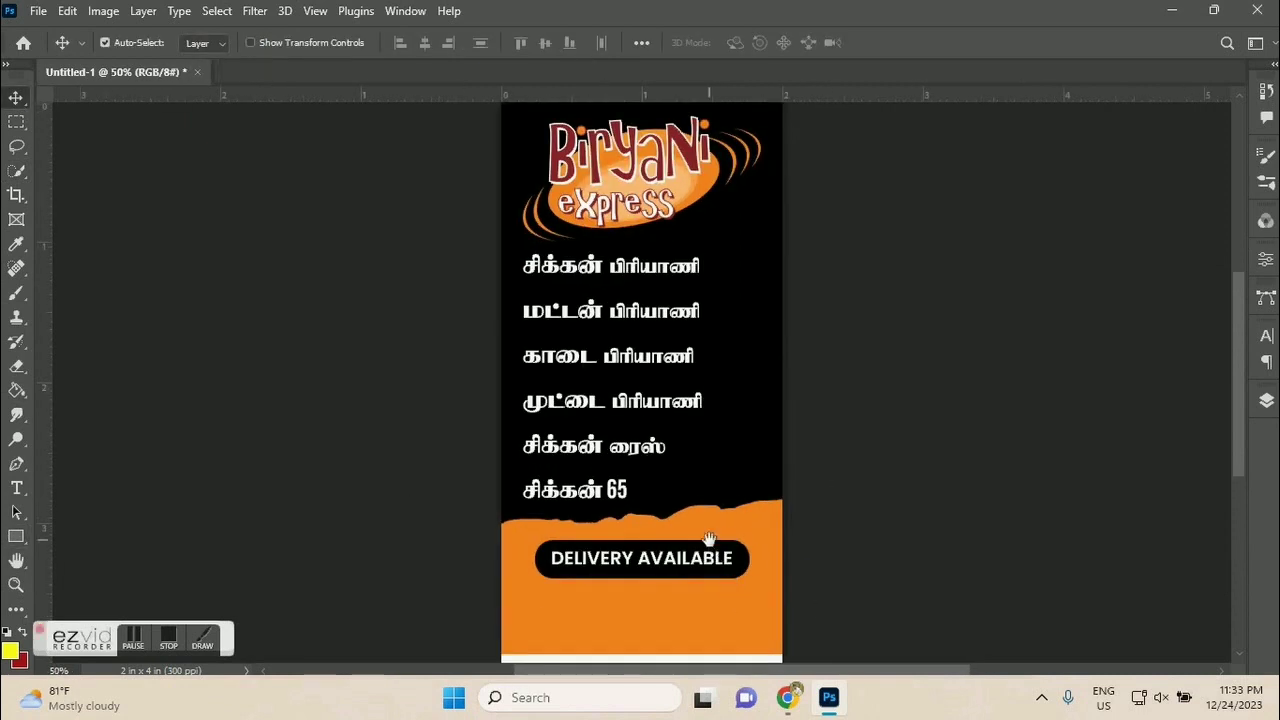
pyautogui.click(660, 228)
pyautogui.hotkey('ctrl', 't')
pyautogui.moveTo(702, 195); pyautogui.dragTo(694, 205)
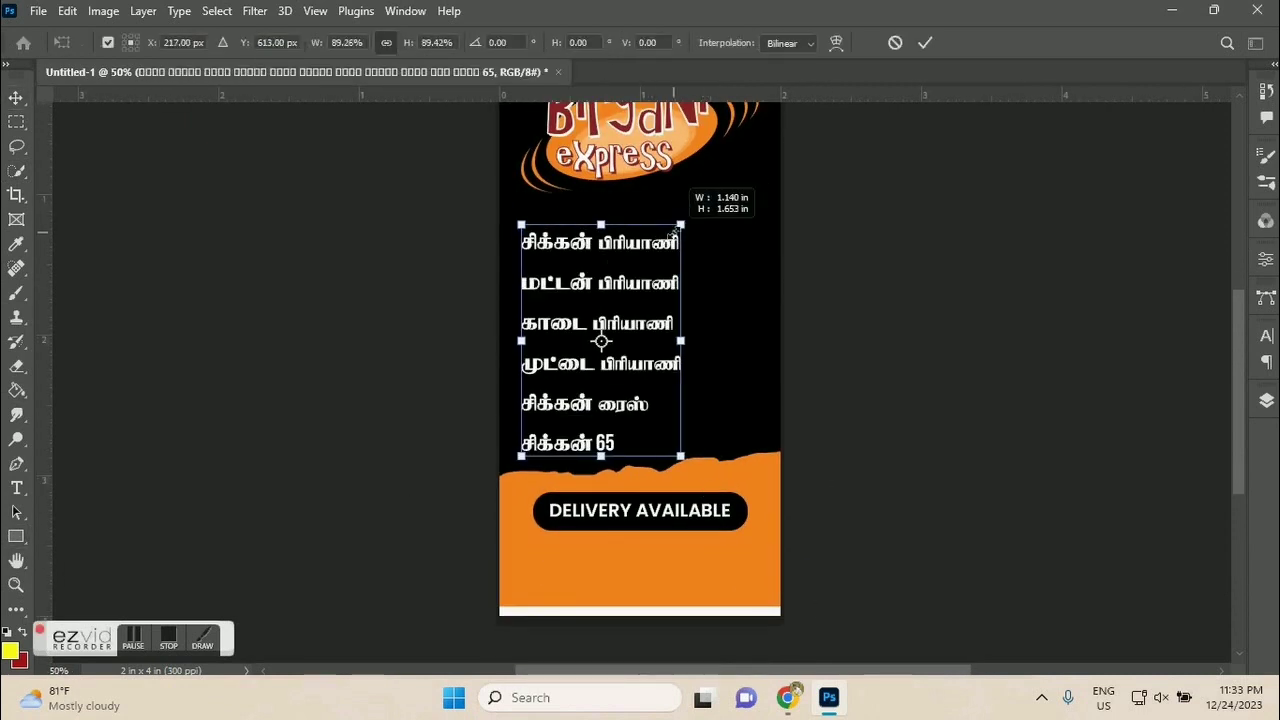
pyautogui.press('Return')
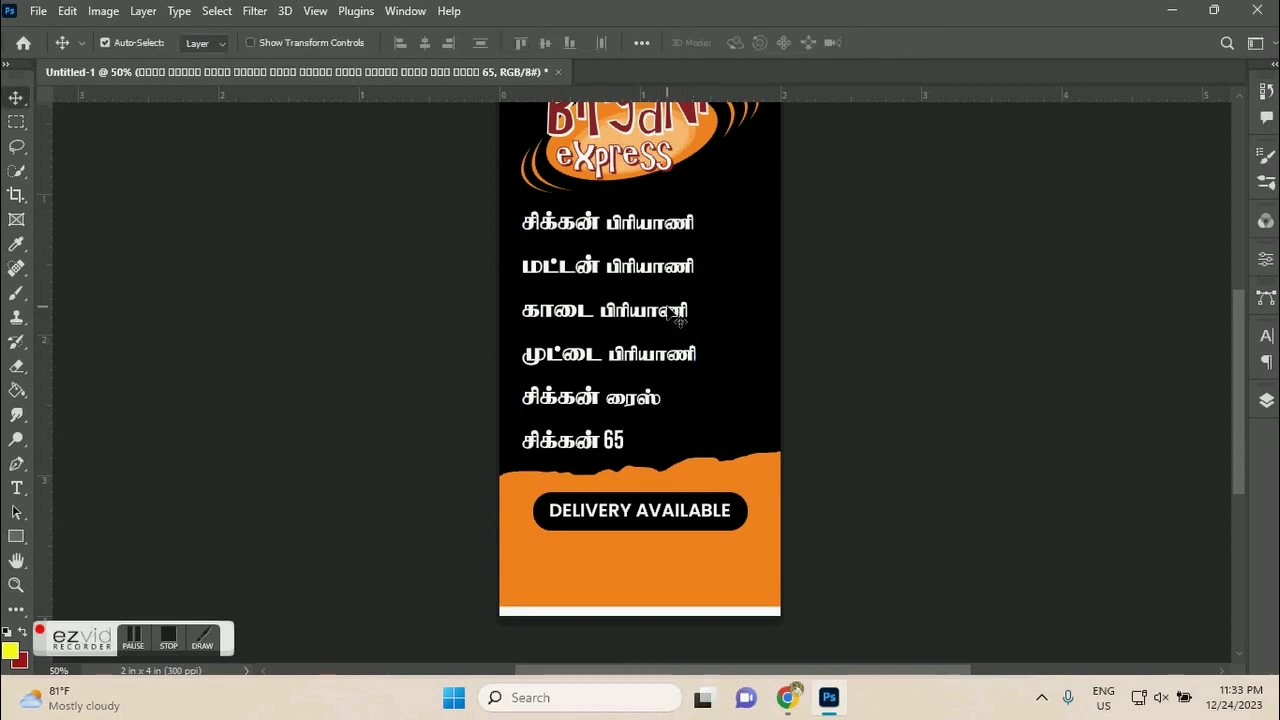
pyautogui.hotkey('ctrl', '+')
pyautogui.hotkey('ctrl', '+')
pyautogui.moveTo(487, 418); pyautogui.dragTo(595, 563)
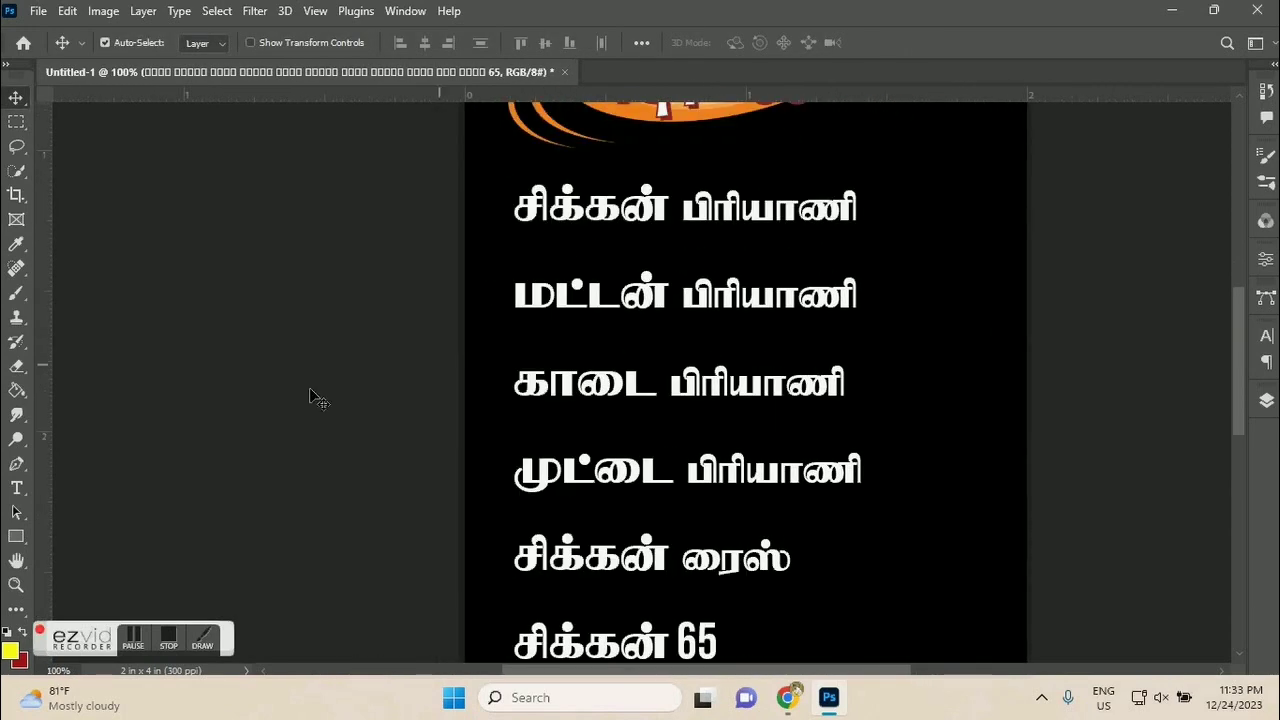
# - Create a 100 px square, round two corners into a leaf, shrink it, then delete it
pyautogui.rightClick(16, 540)
pyautogui.click(100, 537)
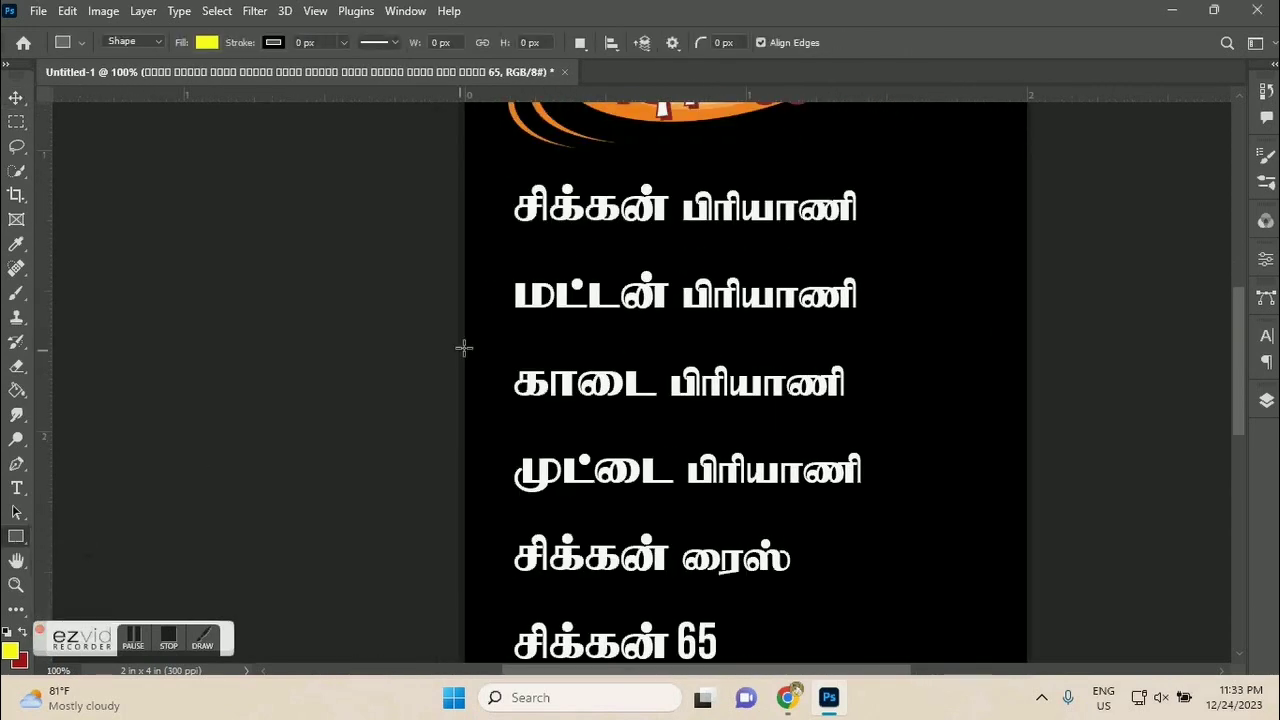
pyautogui.click(487, 318)
pyautogui.click(610, 316)
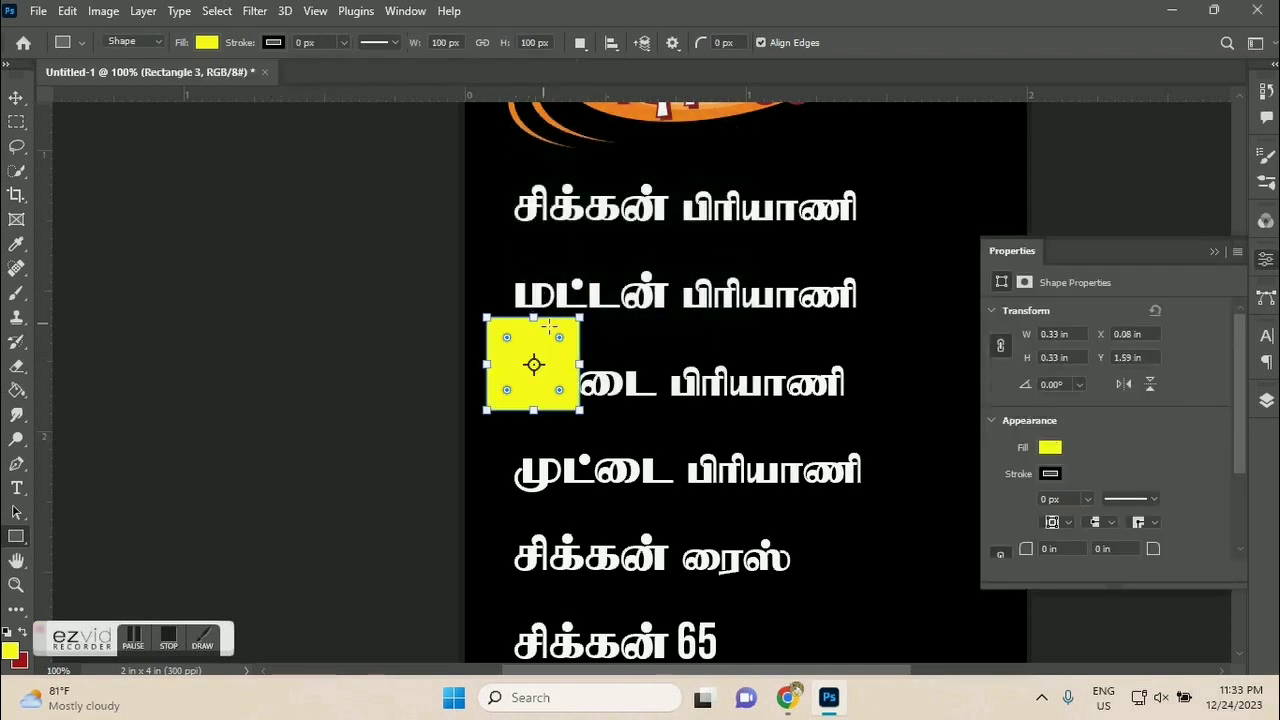
pyautogui.moveTo(559, 340); pyautogui.dragTo(543, 357)
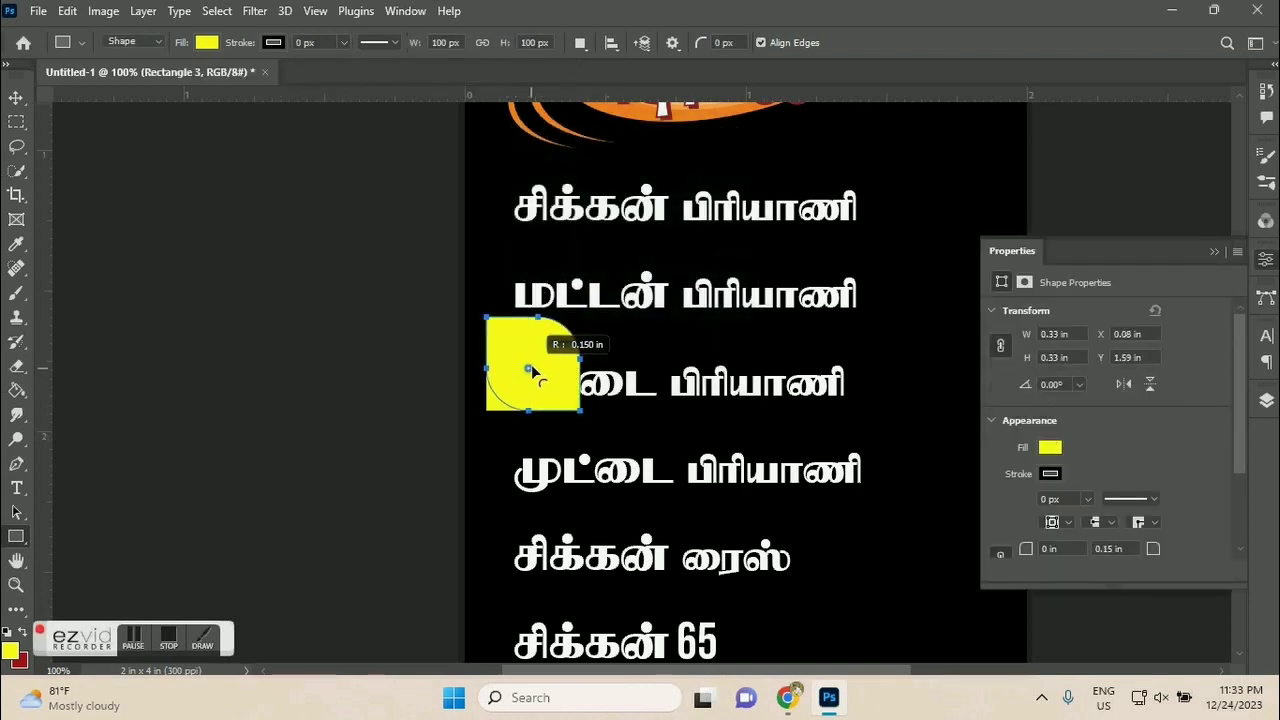
pyautogui.moveTo(531, 370)
pyautogui.mouseDown()
pyautogui.moveTo(551, 346)
pyautogui.moveTo(497, 400)
pyautogui.moveTo(519, 356)
pyautogui.mouseUp()
pyautogui.click(16, 97)
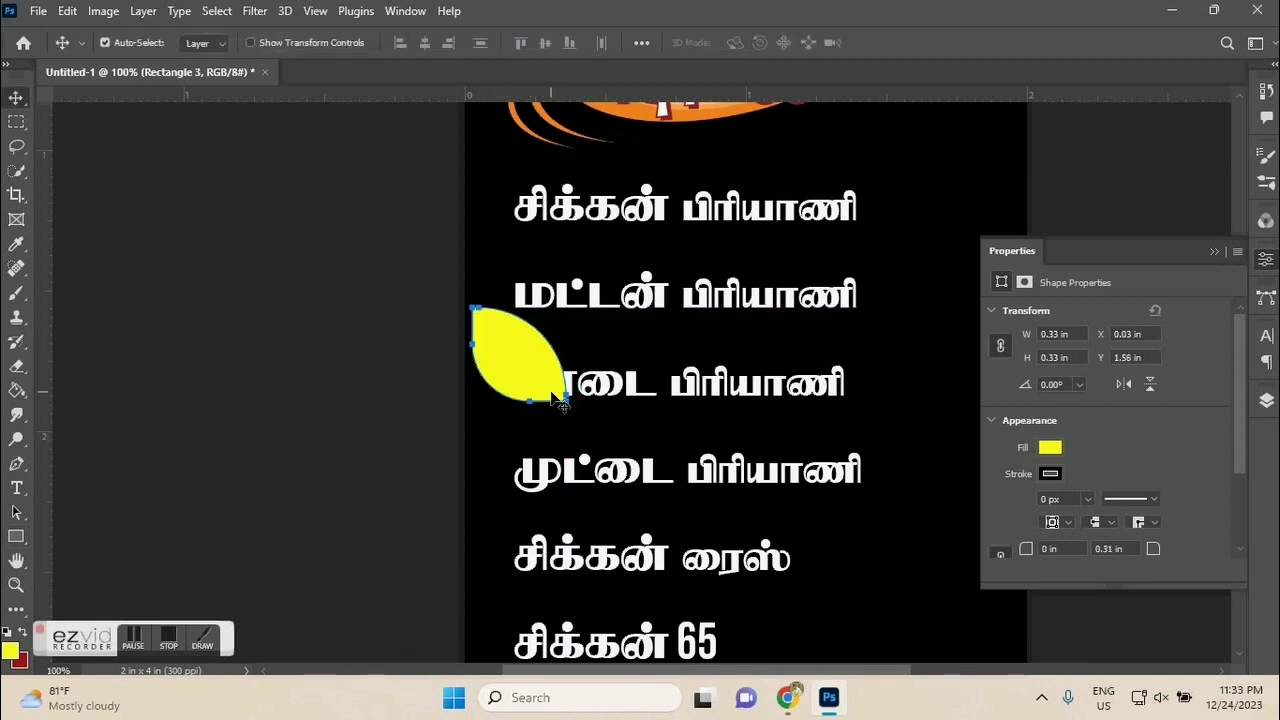
pyautogui.hotkey('ctrl', 't')
pyautogui.moveTo(565, 408); pyautogui.dragTo(513, 362)
pyautogui.press('Return')
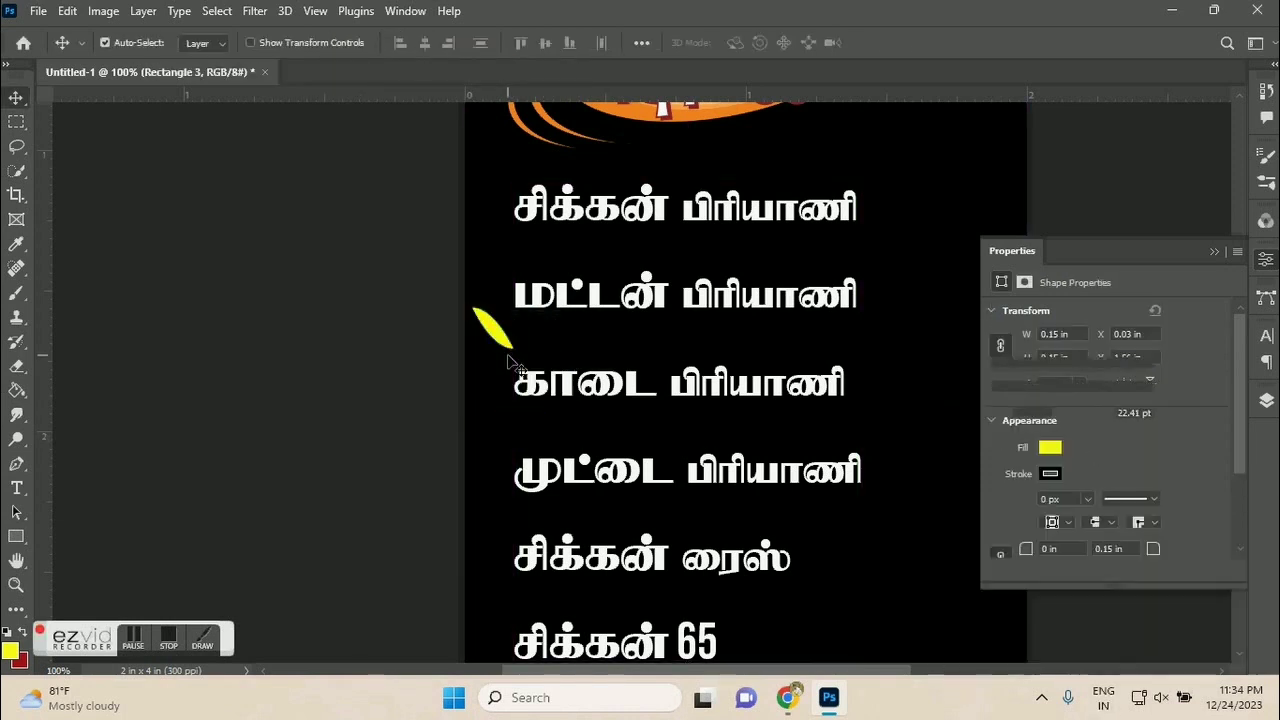
pyautogui.press('Delete')
# - Create a new rounded square, rotate it to a diamond angle and shrink it to bullet size
pyautogui.click(16, 536)
pyautogui.click(423, 391)
pyautogui.click(578, 318)
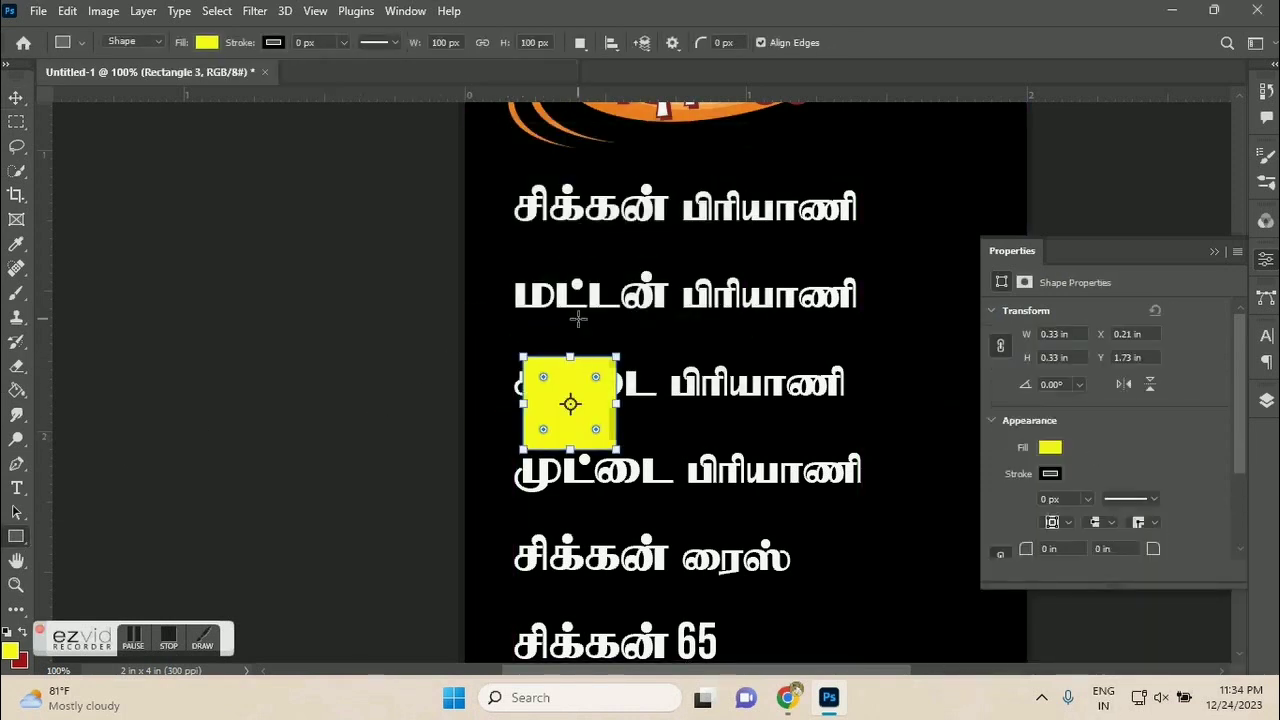
pyautogui.moveTo(596, 378)
pyautogui.mouseDown()
pyautogui.moveTo(583, 390)
pyautogui.moveTo(545, 372)
pyautogui.mouseUp()
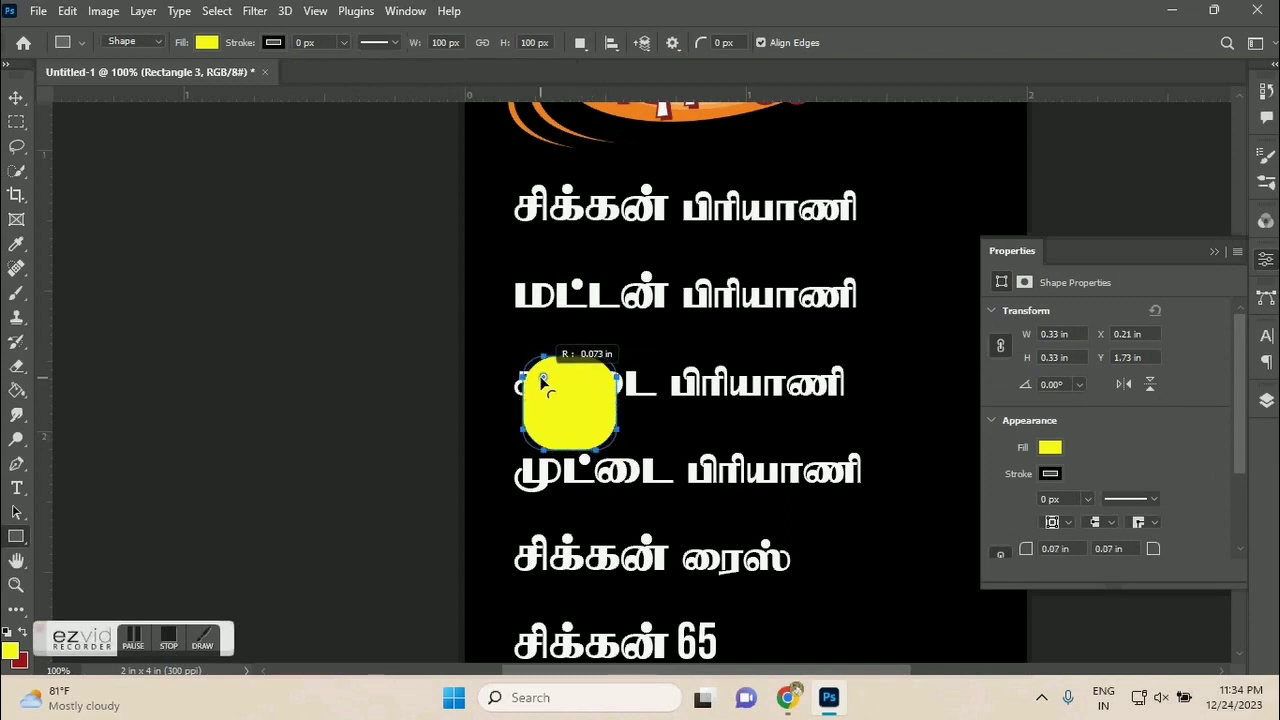
pyautogui.press('v')
pyautogui.hotkey('ctrl', 't')
pyautogui.moveTo(598, 263); pyautogui.dragTo(650, 355)
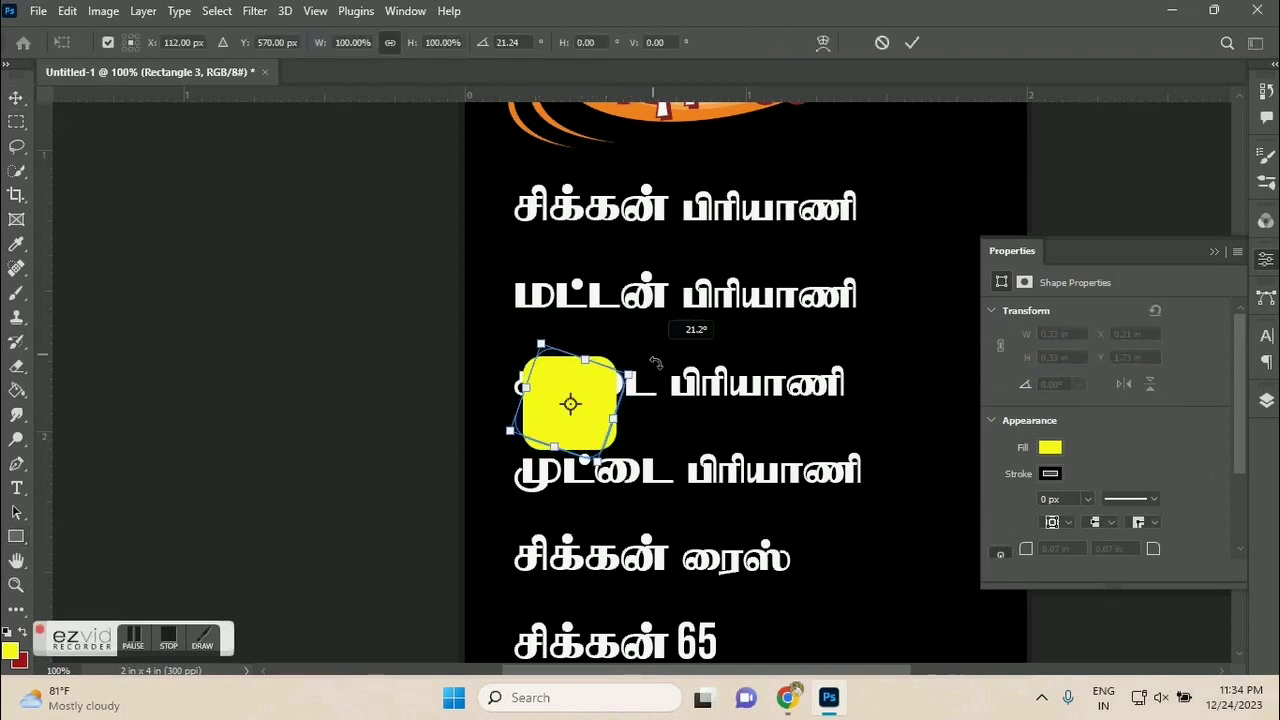
pyautogui.moveTo(570, 470); pyautogui.dragTo(571, 384)
# - Position the bullet beside the first menu line and reshape it into a rounded diamond
pyautogui.hotkey('ctrl', '+')
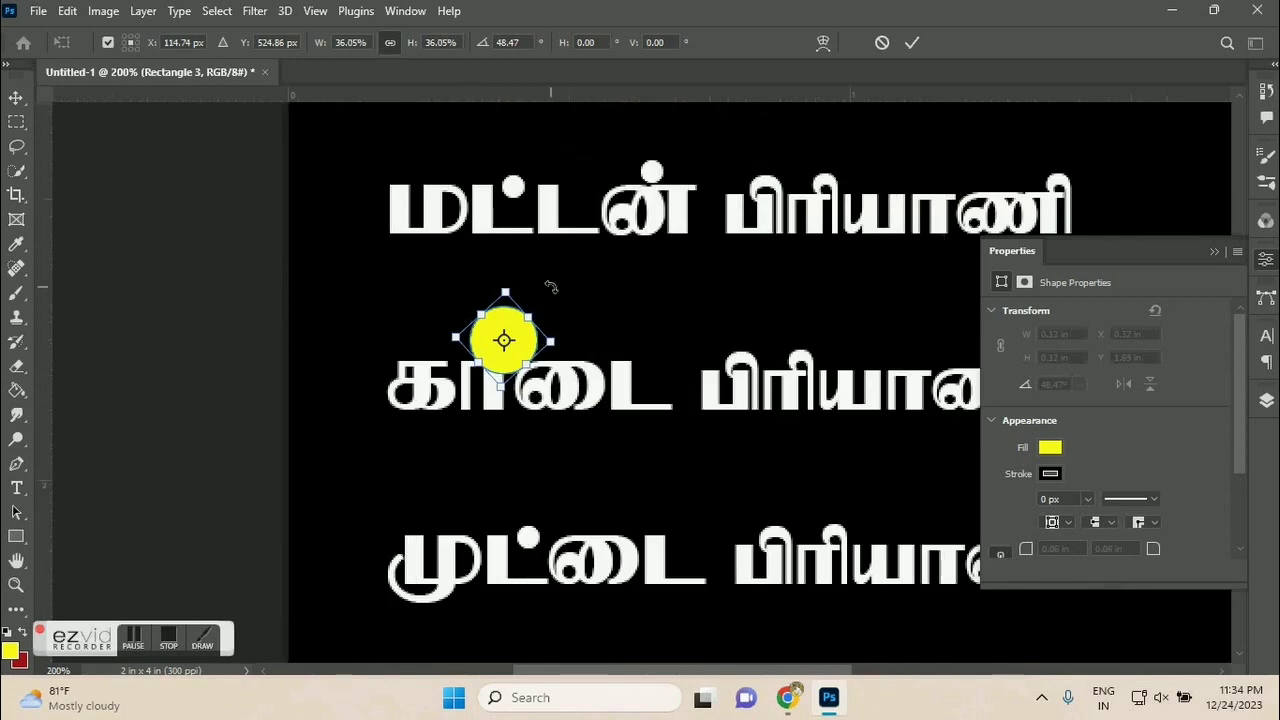
pyautogui.scroll(3, 503, 337)
pyautogui.hscroll(-2, 503, 543)
pyautogui.moveTo(645, 555); pyautogui.dragTo(484, 251)
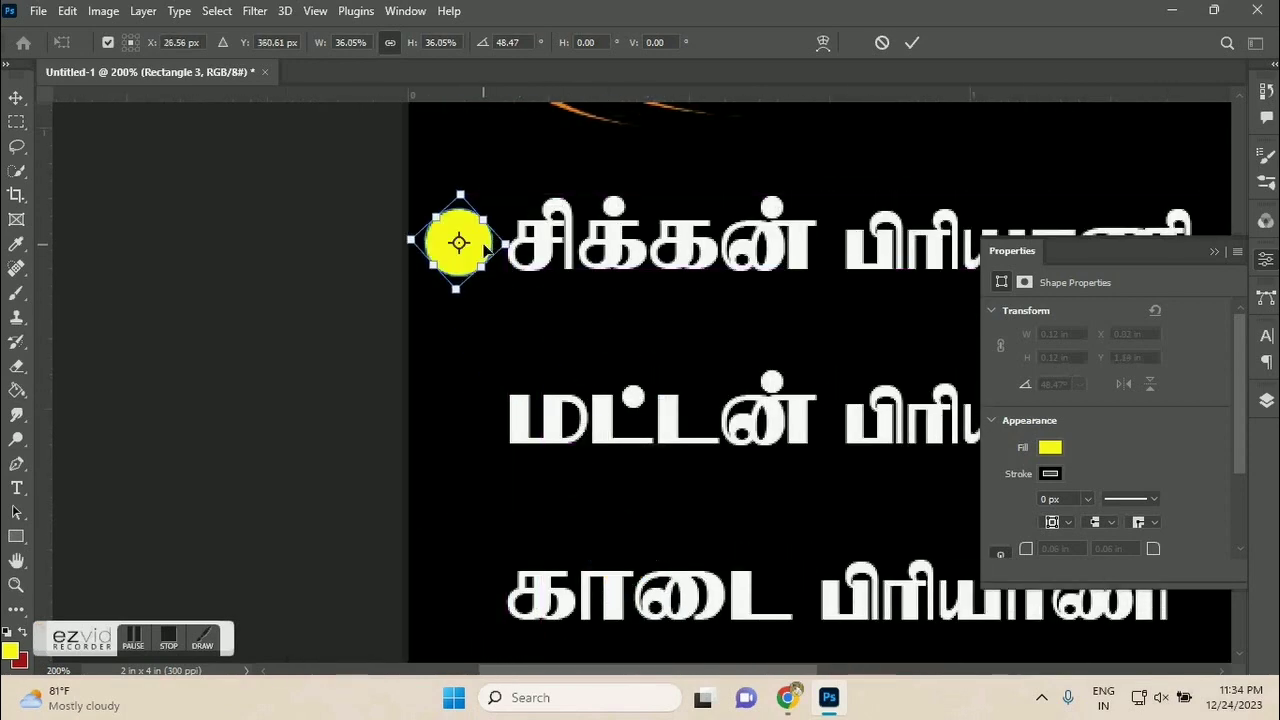
pyautogui.hotkey('ctrl', '+')
pyautogui.press('Return')
pyautogui.moveTo(500, 297)
pyautogui.mouseDown()
pyautogui.moveTo(499, 225)
pyautogui.moveTo(503, 240)
pyautogui.mouseUp()
pyautogui.hotkey('ctrl', 't')
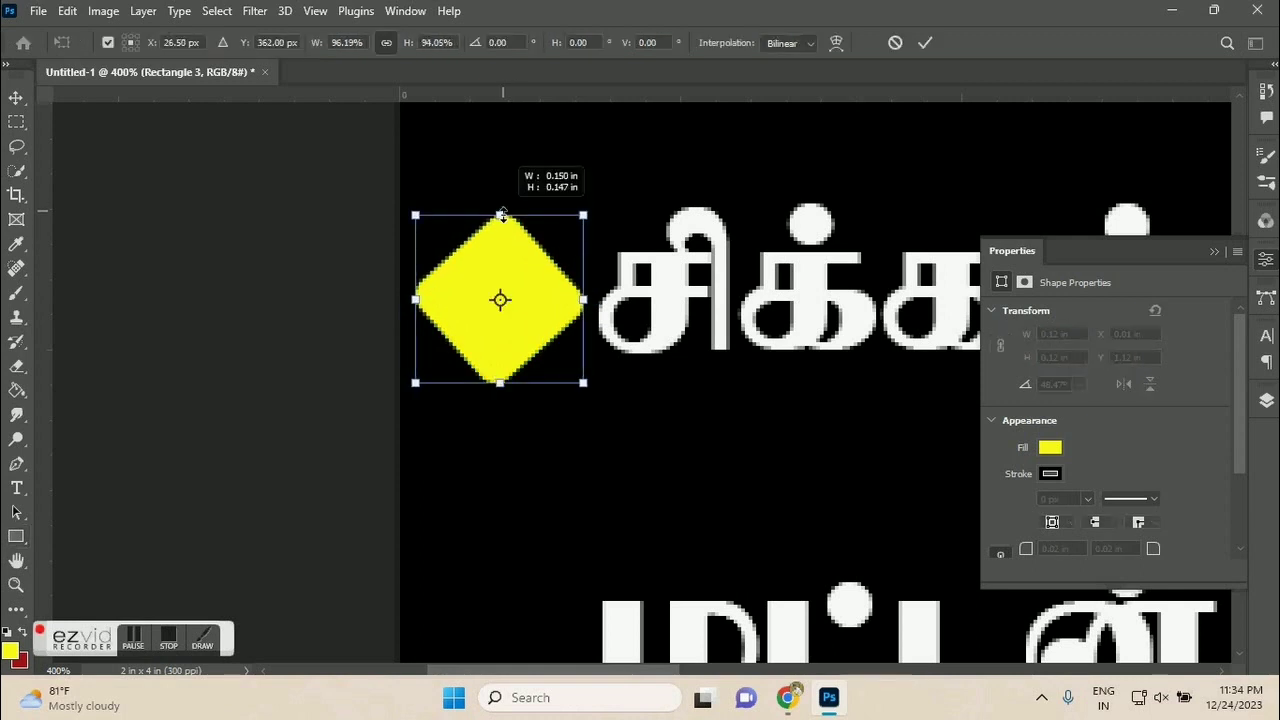
pyautogui.press('Return')
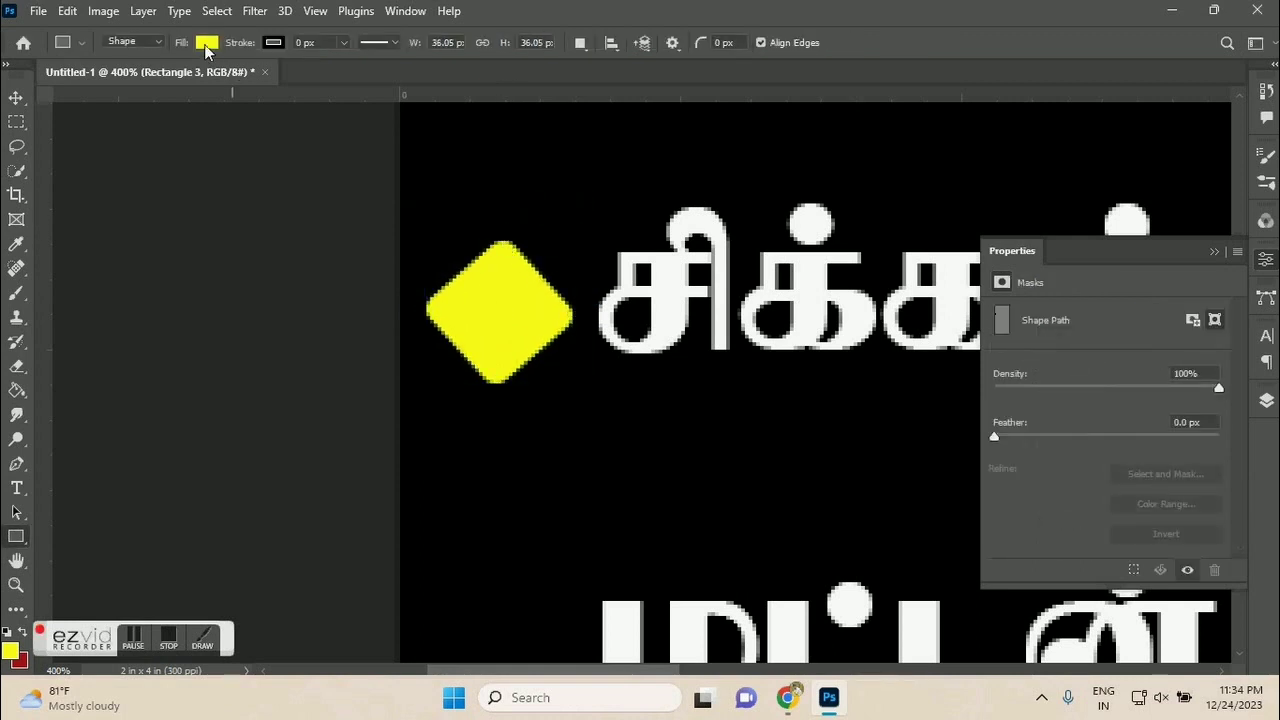
# - Fill the diamond orange and copy it beside the remaining menu lines
pyautogui.click(207, 43)
pyautogui.doubleClick(149, 135)
pyautogui.press('v')
pyautogui.scroll(-1, 520, 310)
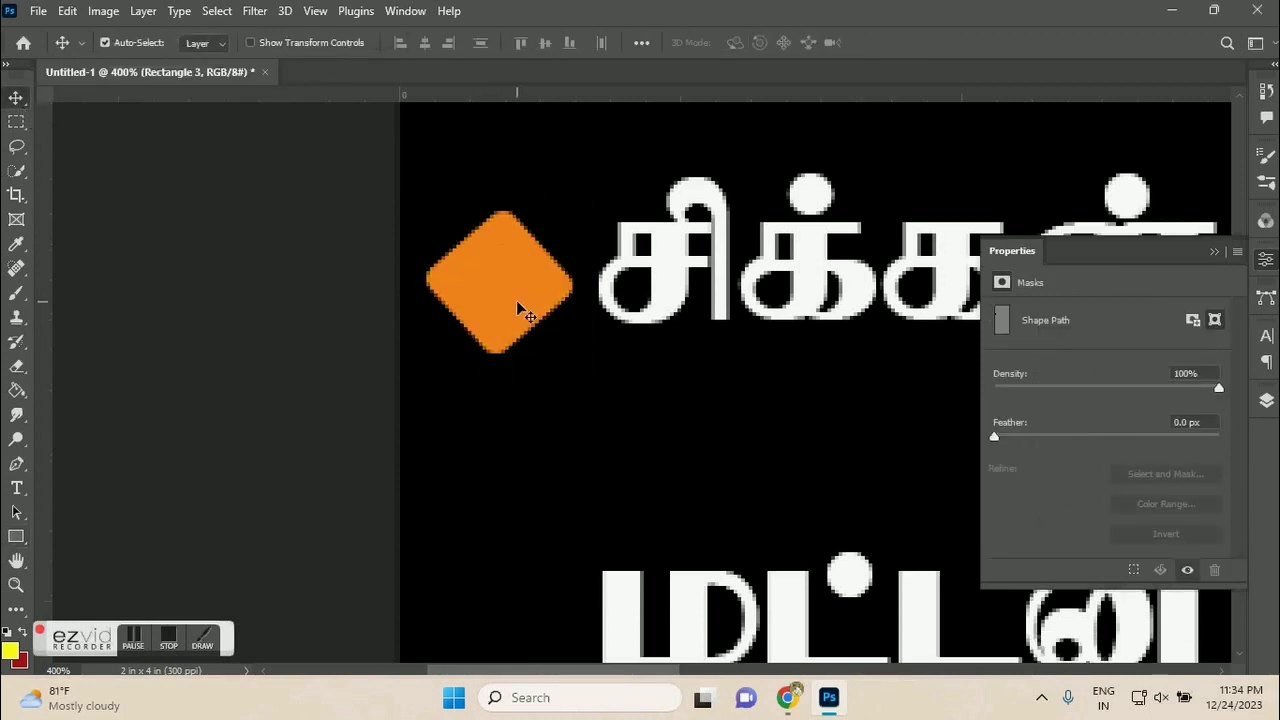
pyautogui.hotkey('ctrl', '-')
pyautogui.hotkey('ctrl', '-')
pyautogui.hotkey('ctrl', '-')
pyautogui.moveTo(613, 176); pyautogui.dragTo(608, 593)
pyautogui.hotkey('ctrl', '0')
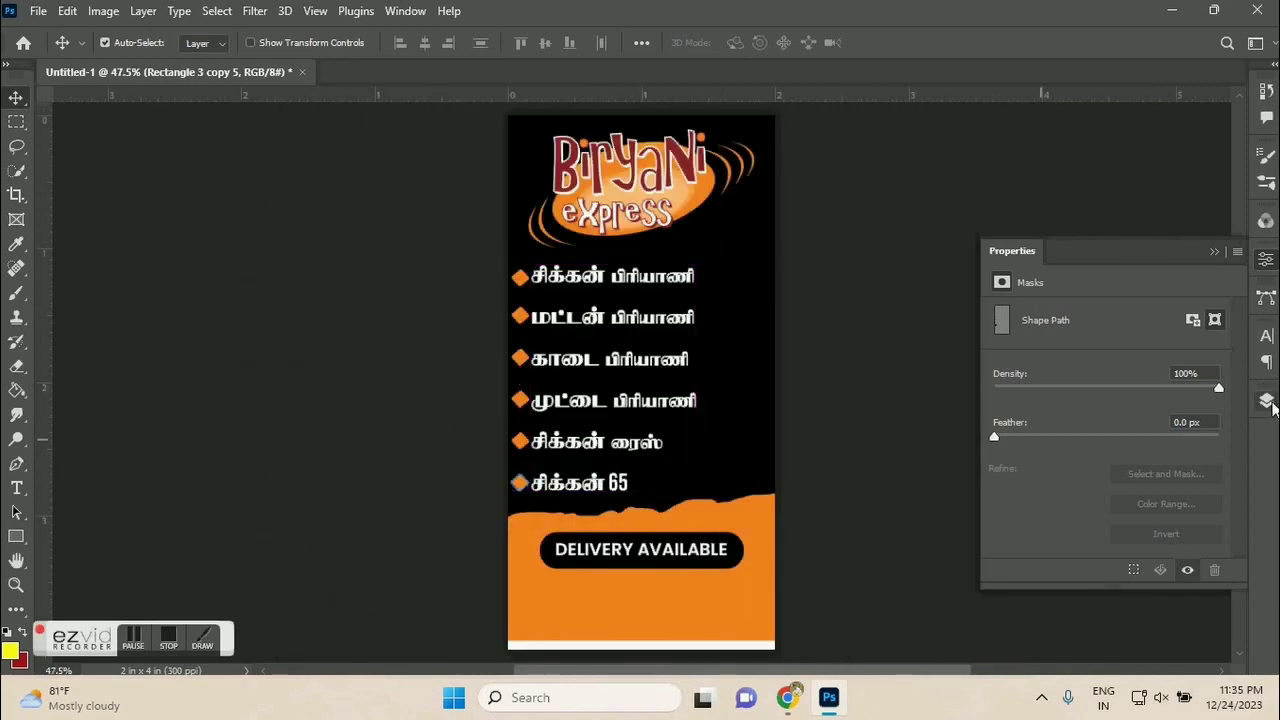
# - Transform all the diamond bullet layers together, then select the Tamil menu text layer
pyautogui.click(1266, 400)
pyautogui.keyDown('shift'); pyautogui.click(1130, 551); pyautogui.keyUp('shift')
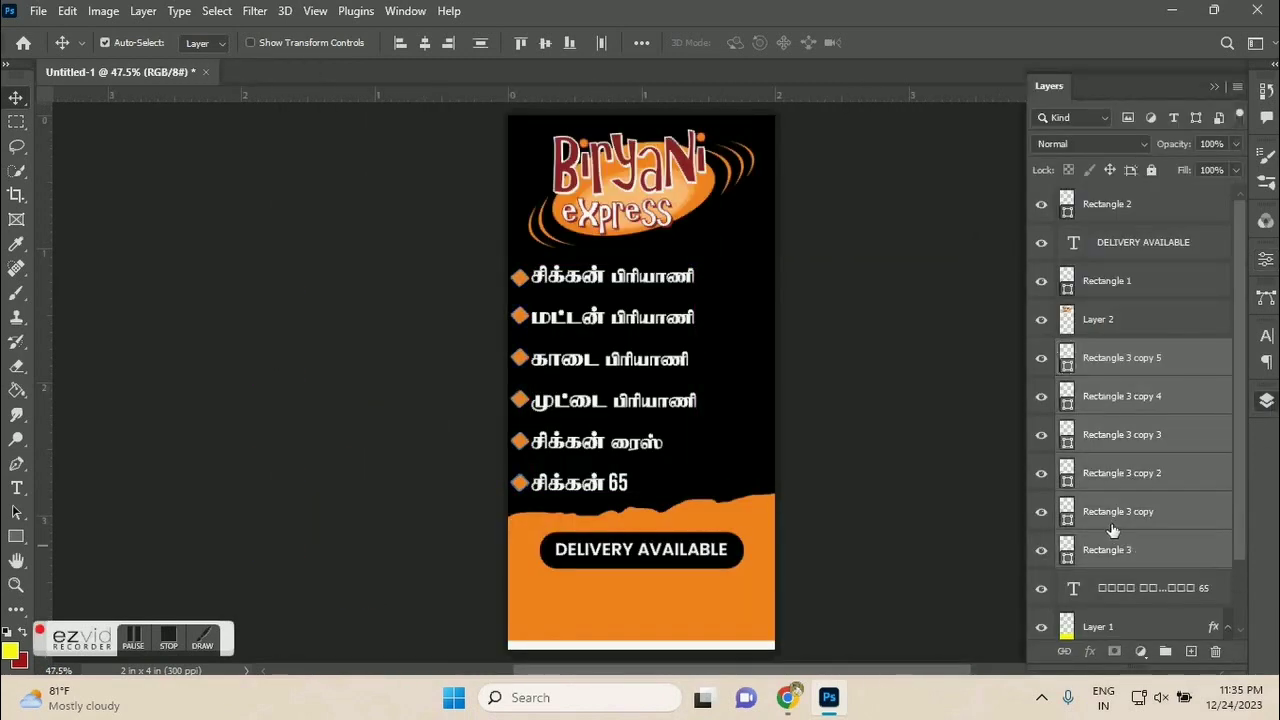
pyautogui.hotkey('ctrl', 't')
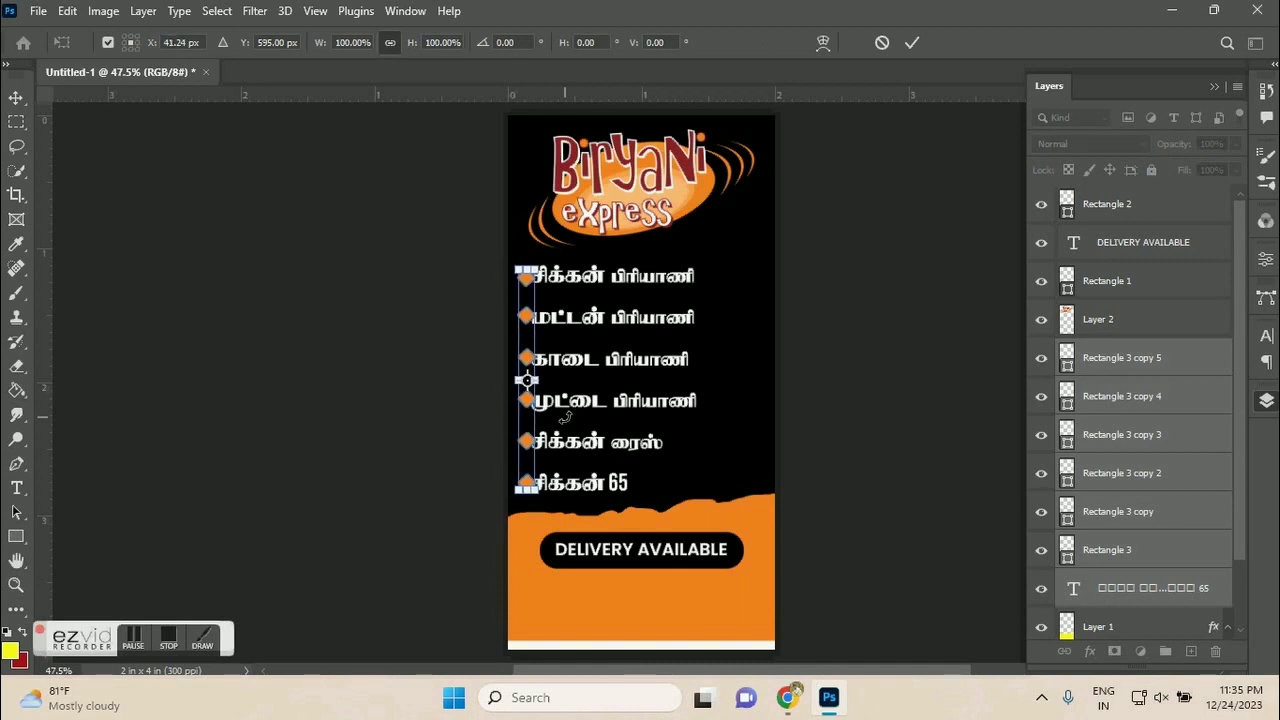
pyautogui.press('Return')
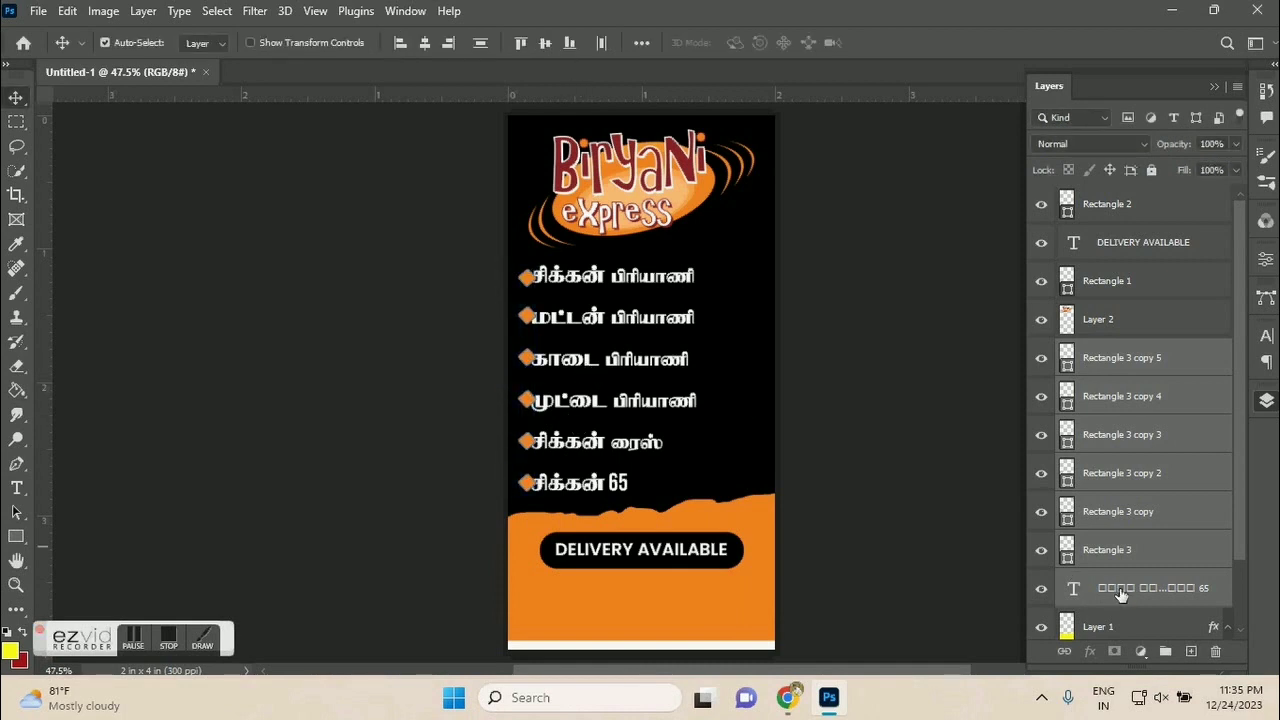
pyautogui.click(1120, 594)
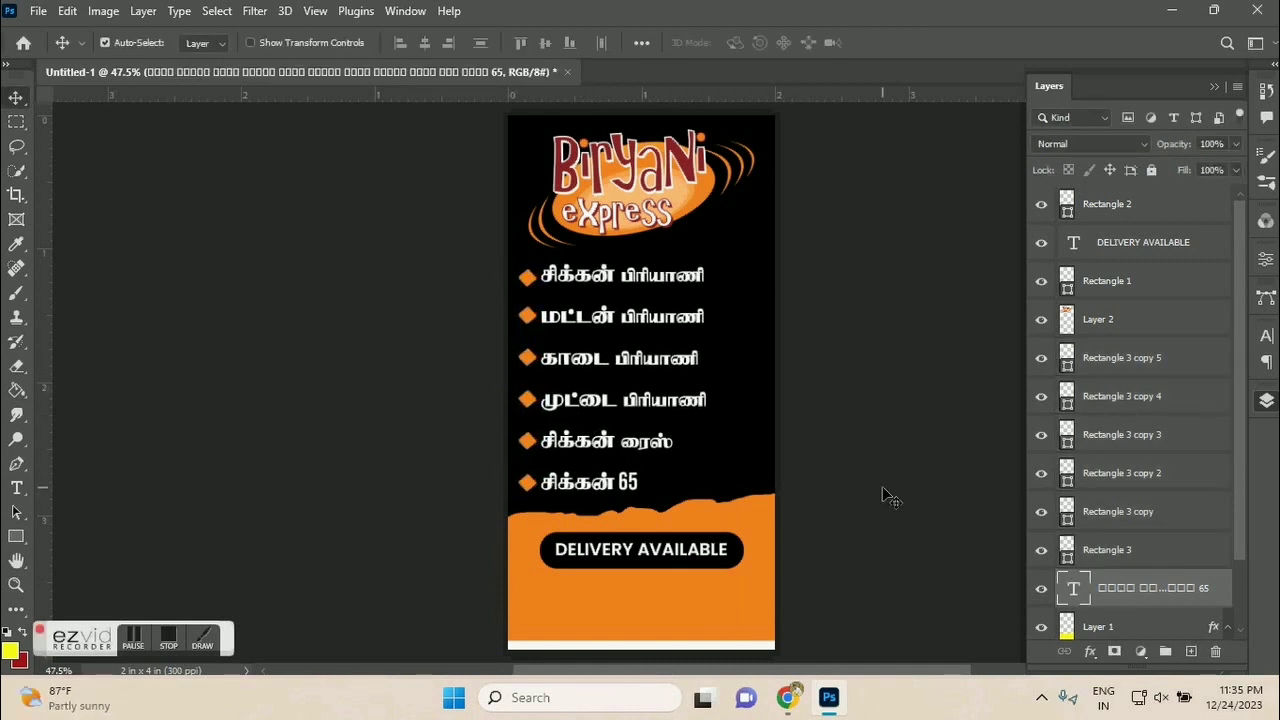
pyautogui.scroll(3, 750, 410)
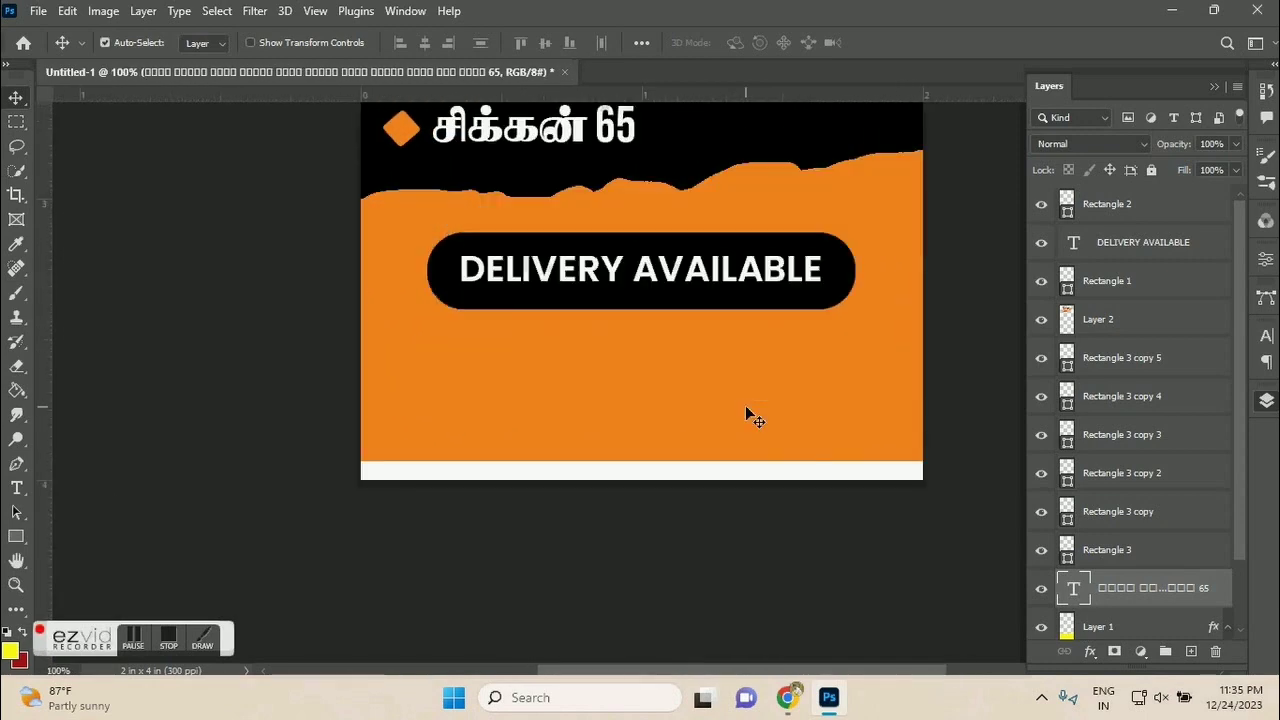
# - Enter the phone number text and set it to Bebas Neue in black
pyautogui.click(747, 43)
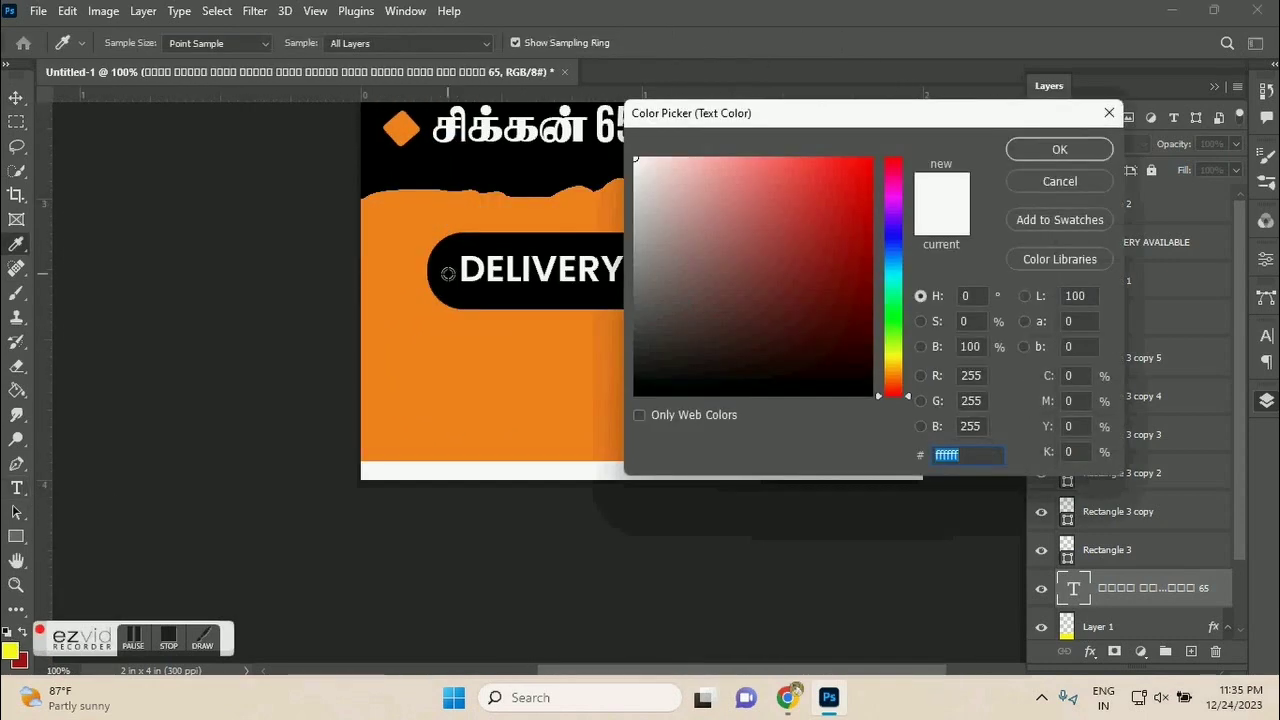
pyautogui.click(1013, 155)
pyautogui.scroll(3, 500, 385)
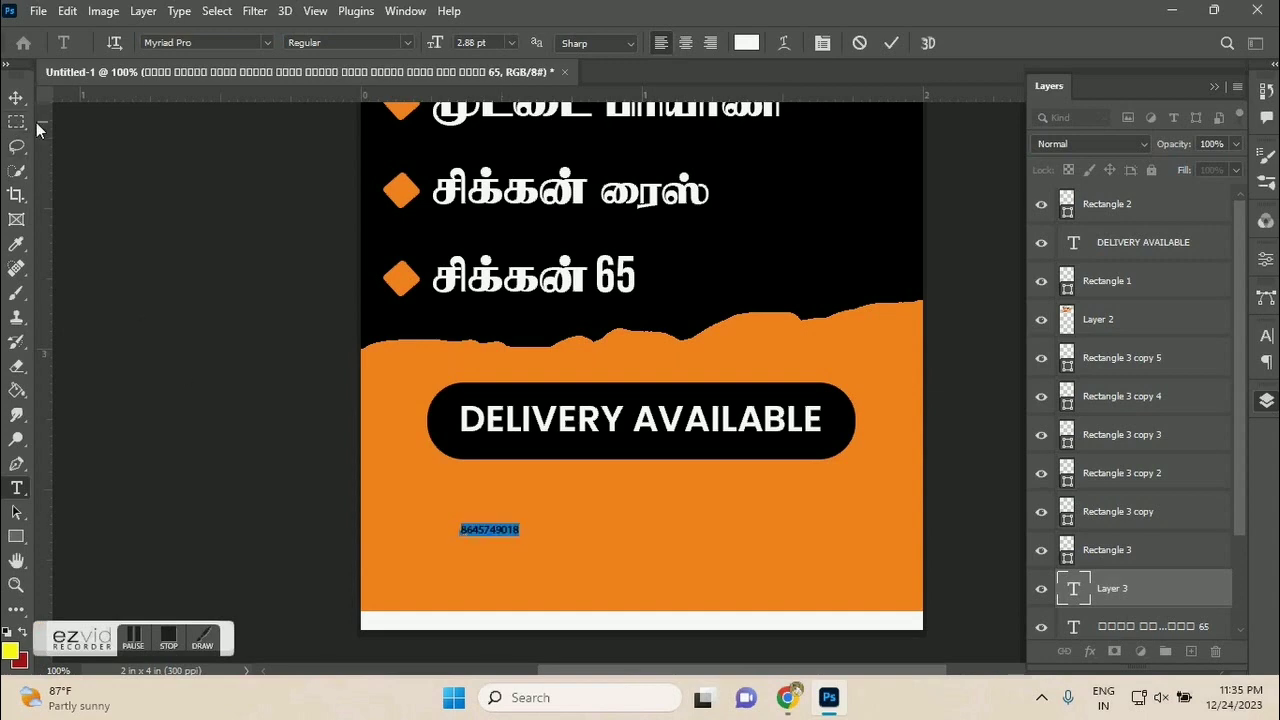
pyautogui.write('090')
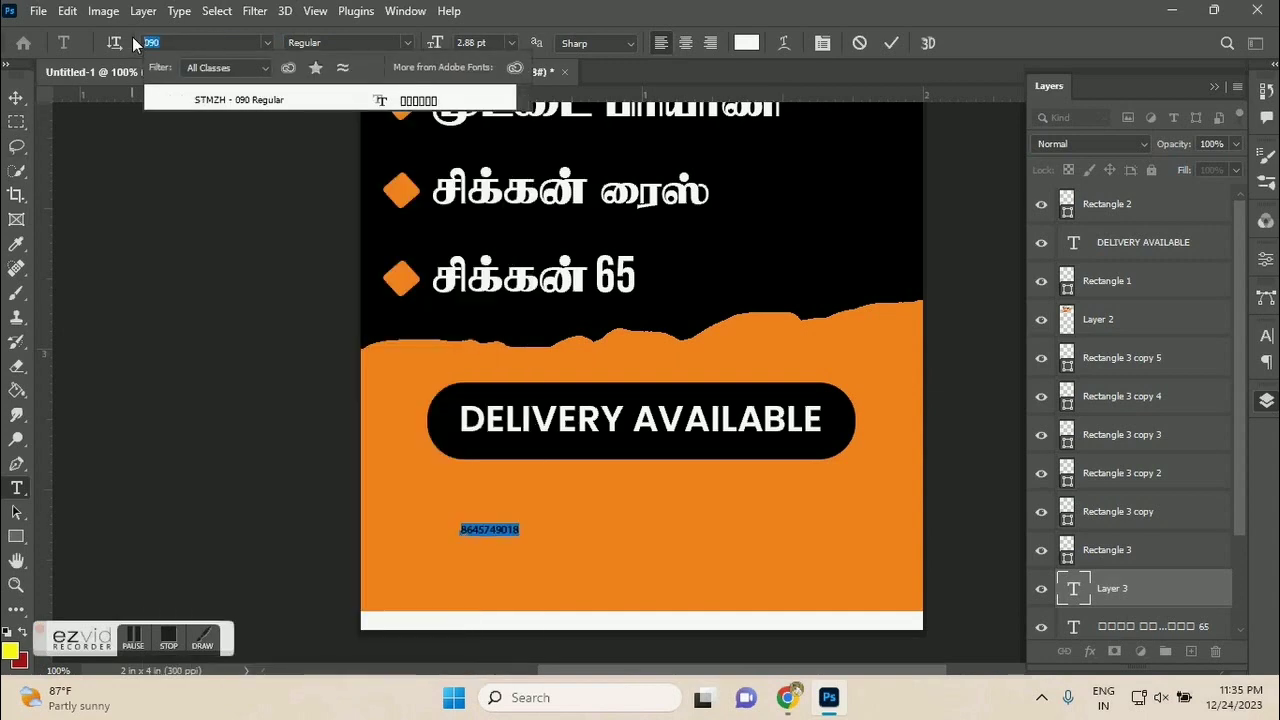
pyautogui.write('poppins')
pyautogui.press('Return')
pyautogui.click(267, 43)
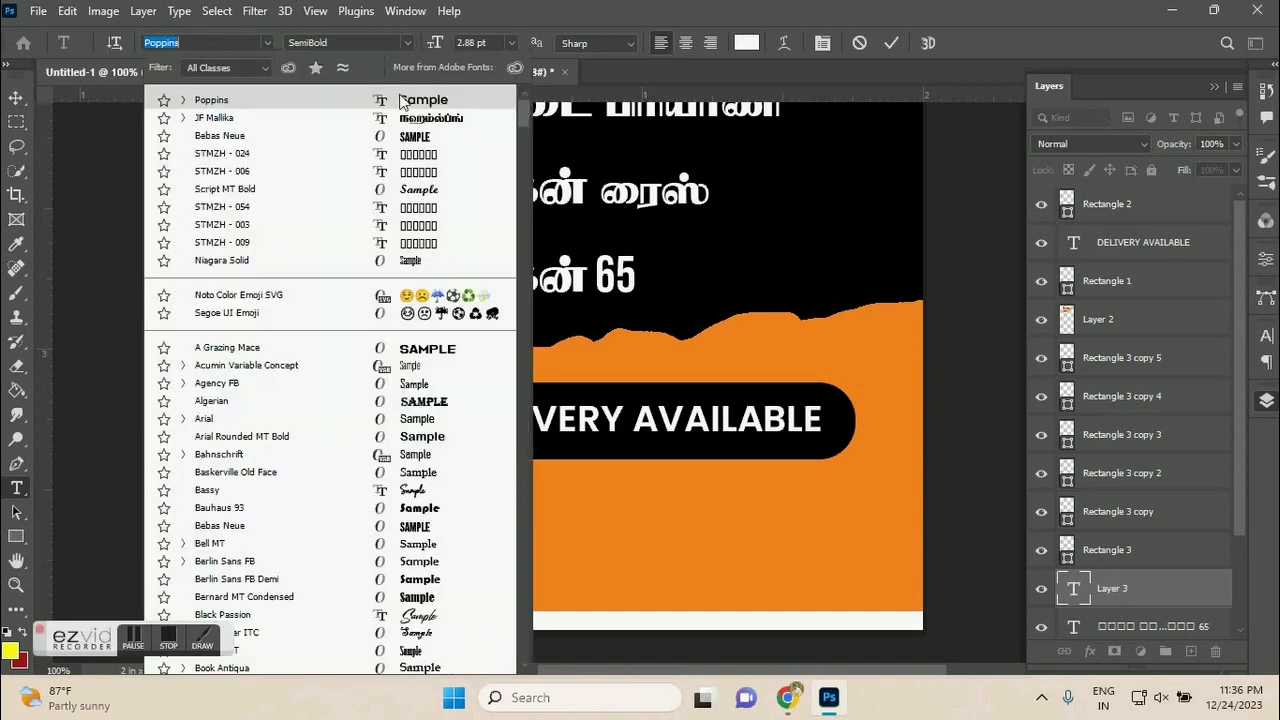
pyautogui.click(412, 137)
pyautogui.click(746, 43)
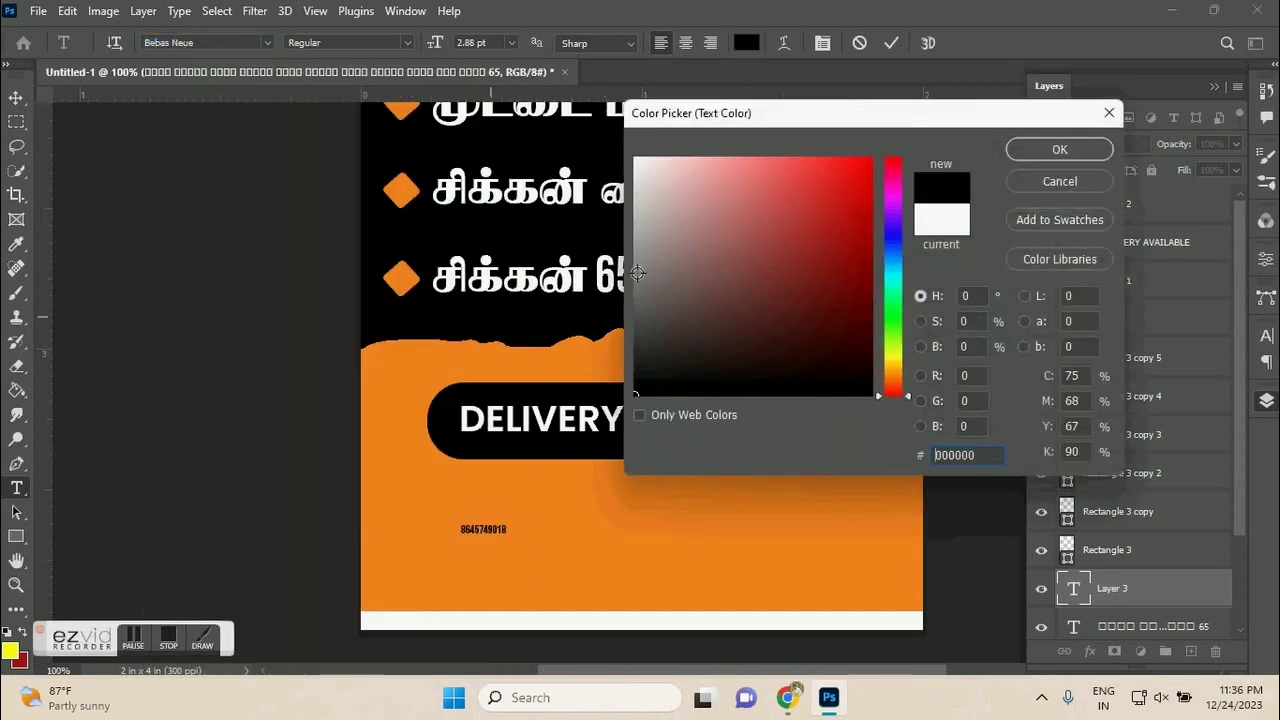
pyautogui.click(1052, 150)
pyautogui.click(16, 97)
# - Enlarge and widen the phone number beneath the DELIVERY AVAILABLE pill
pyautogui.hotkey('ctrl', 't')
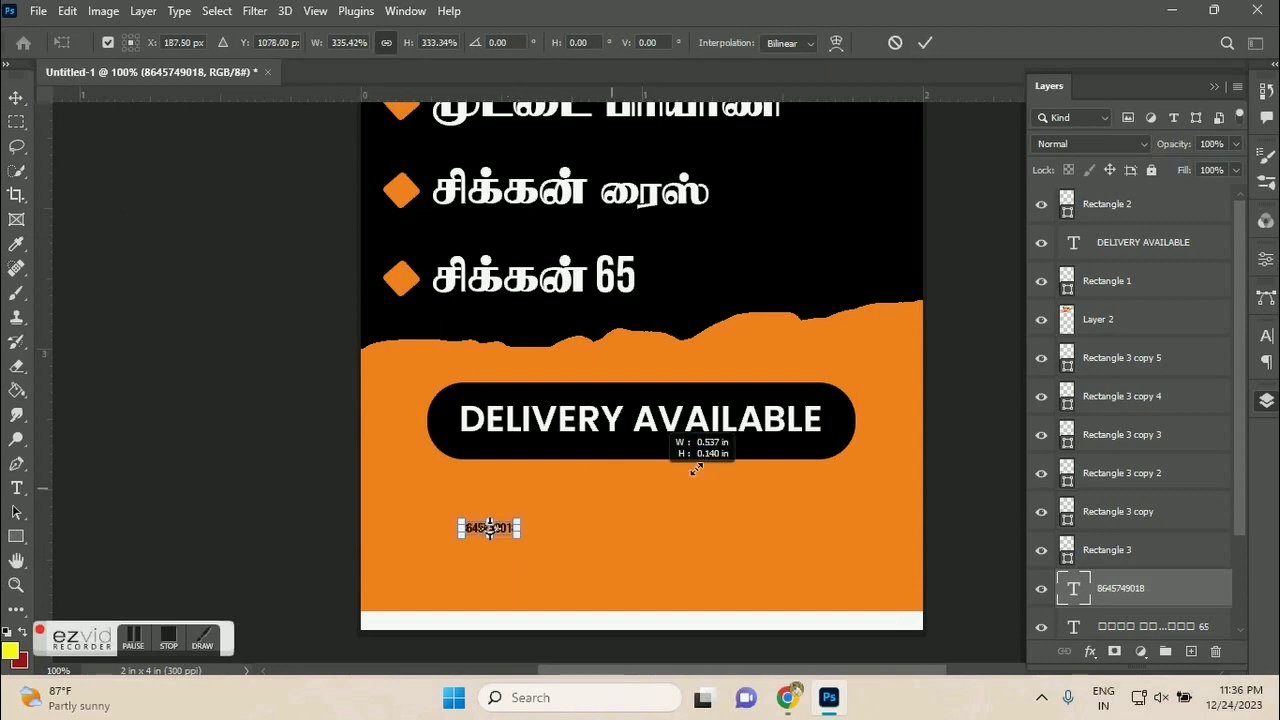
pyautogui.moveTo(697, 470); pyautogui.dragTo(870, 412)
pyautogui.moveTo(507, 518); pyautogui.dragTo(499, 572)
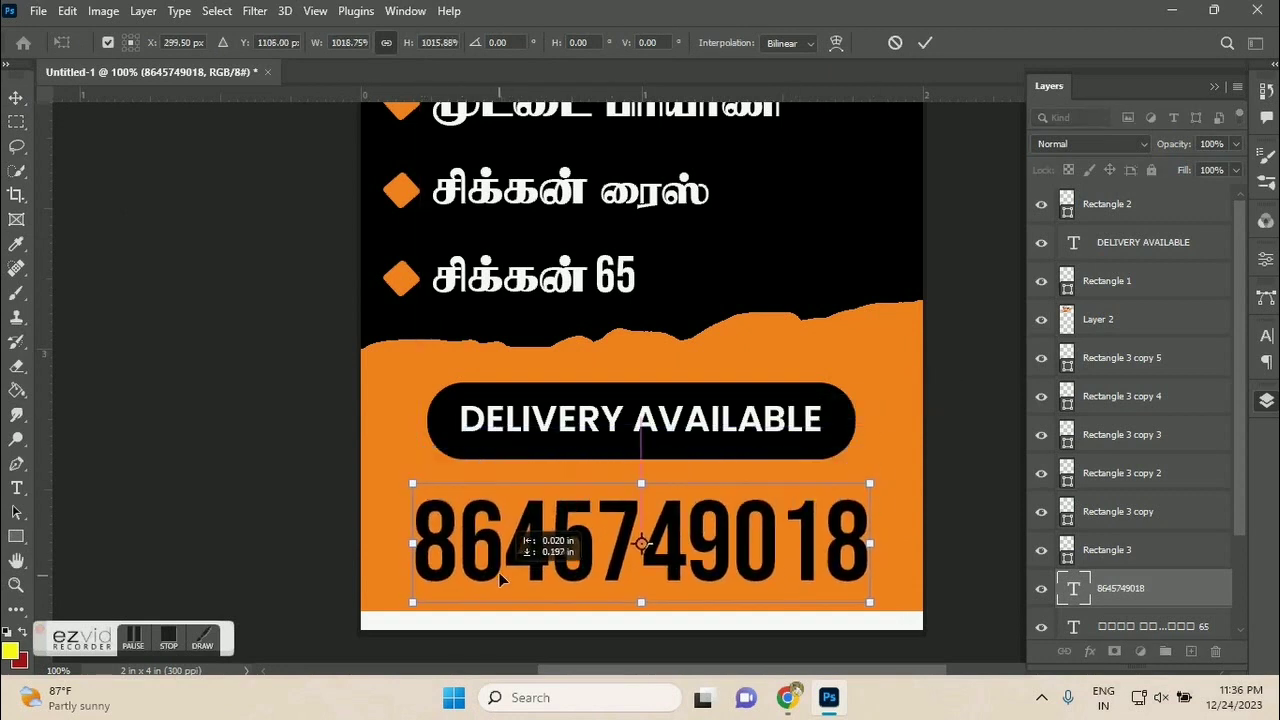
pyautogui.moveTo(412, 602); pyautogui.dragTo(378, 604)
pyautogui.moveTo(871, 471); pyautogui.dragTo(903, 465)
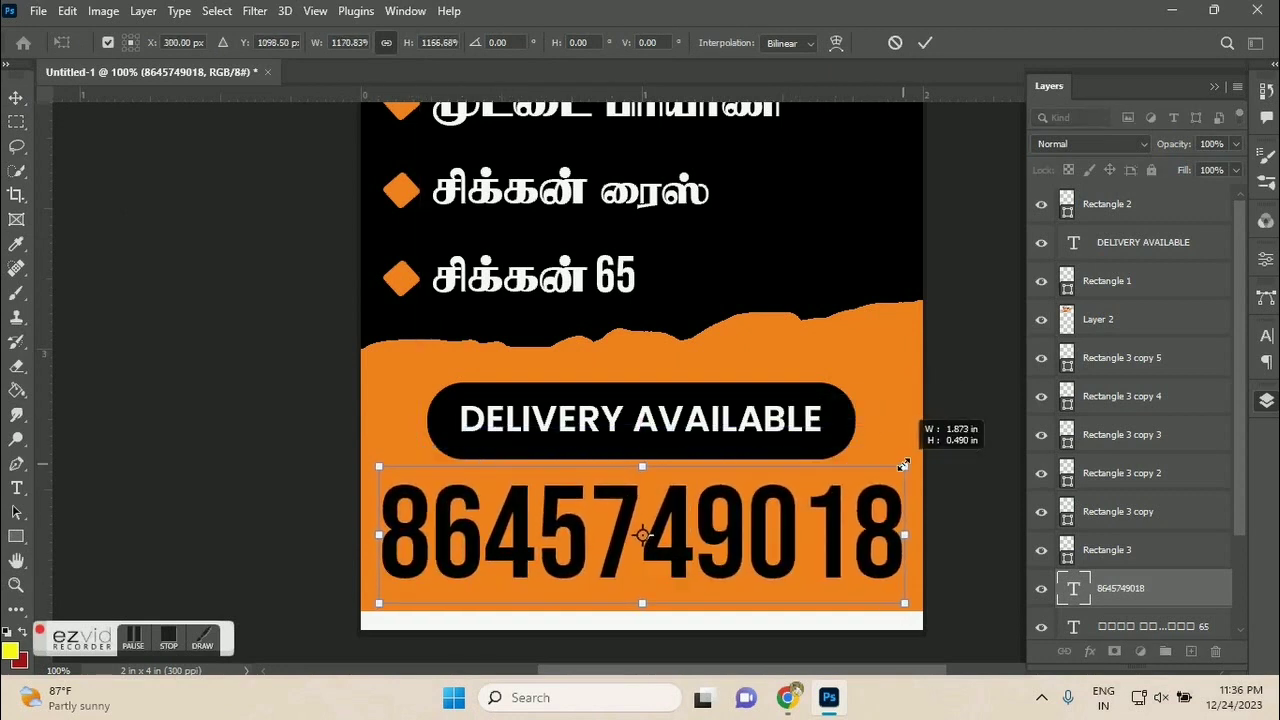
pyautogui.press('Return')
pyautogui.hotkey('ctrl', '0')
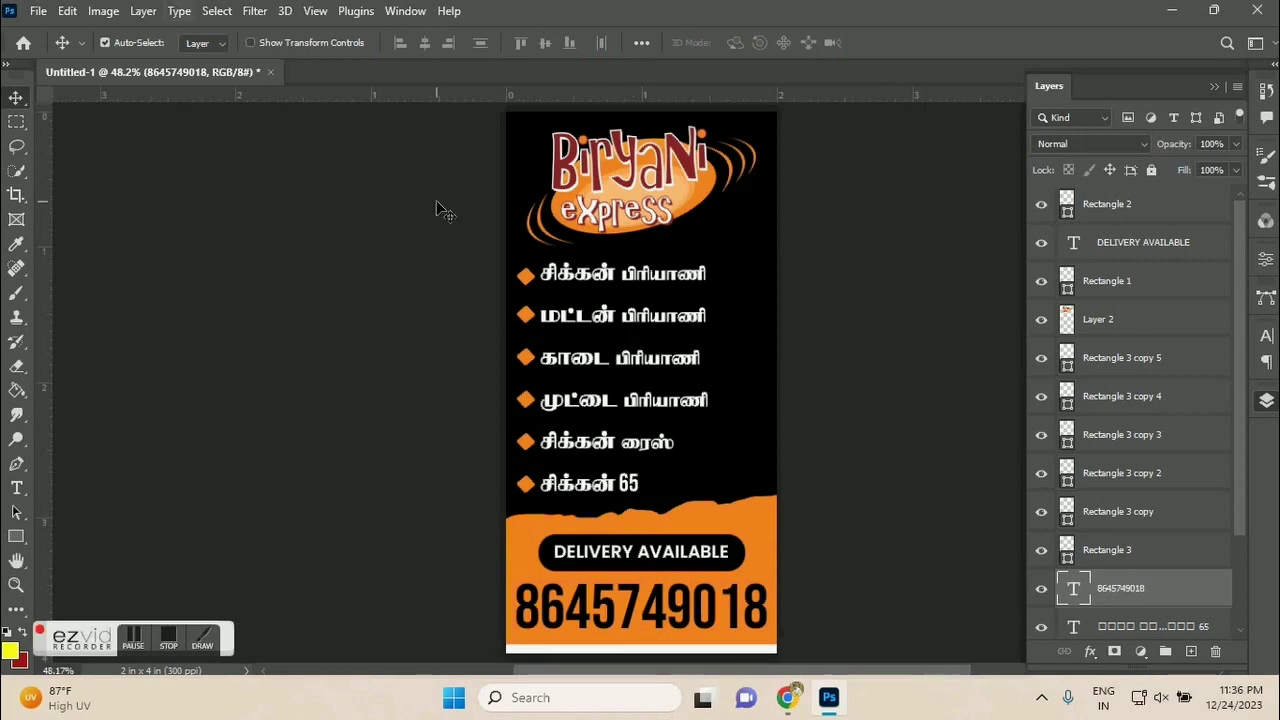
# - Open the chicken biryani photo from Downloads and drag it into the poster
pyautogui.click(638, 213)
pyautogui.click(38, 11)
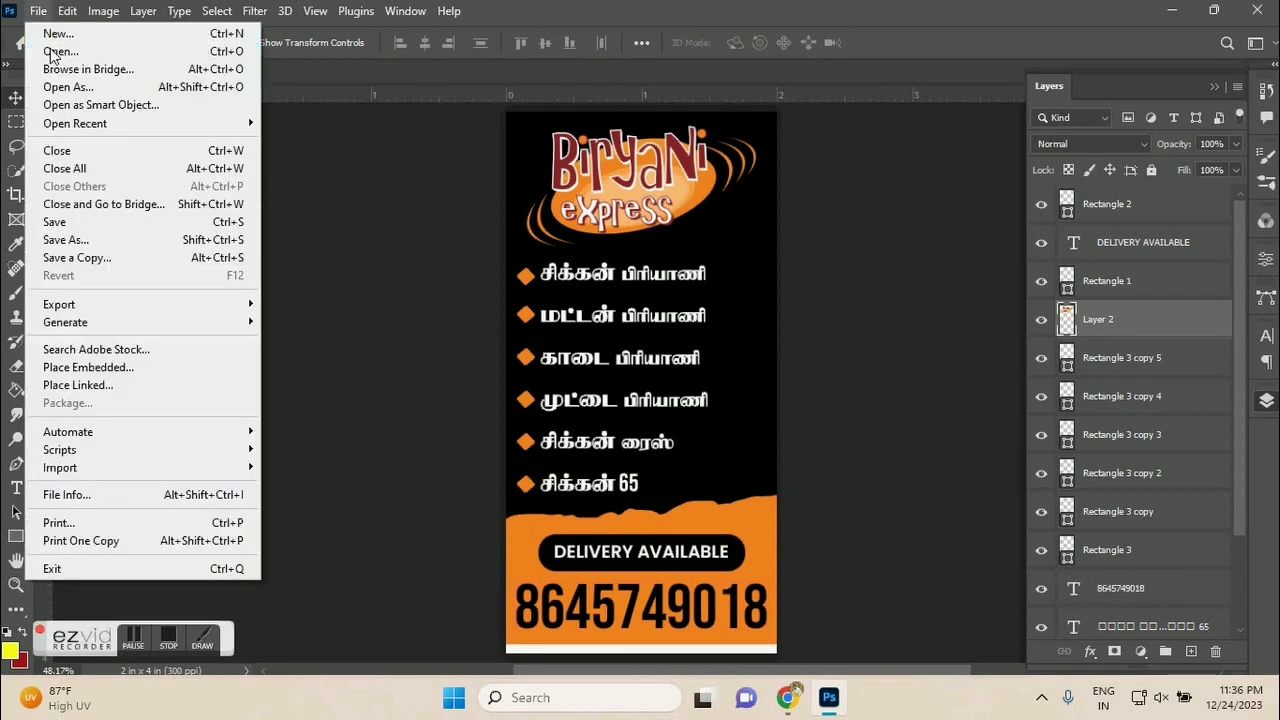
pyautogui.click(50, 50)
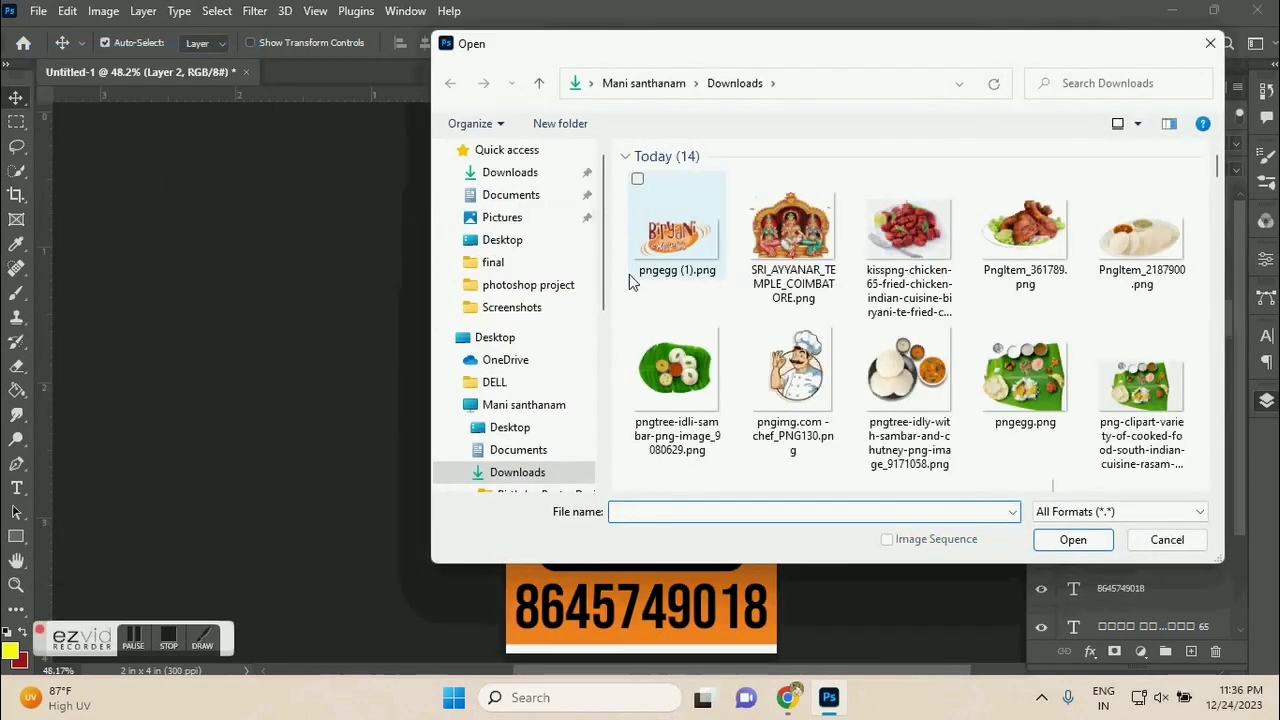
pyautogui.moveTo(1218, 168); pyautogui.dragTo(1220, 222)
pyautogui.click(792, 340)
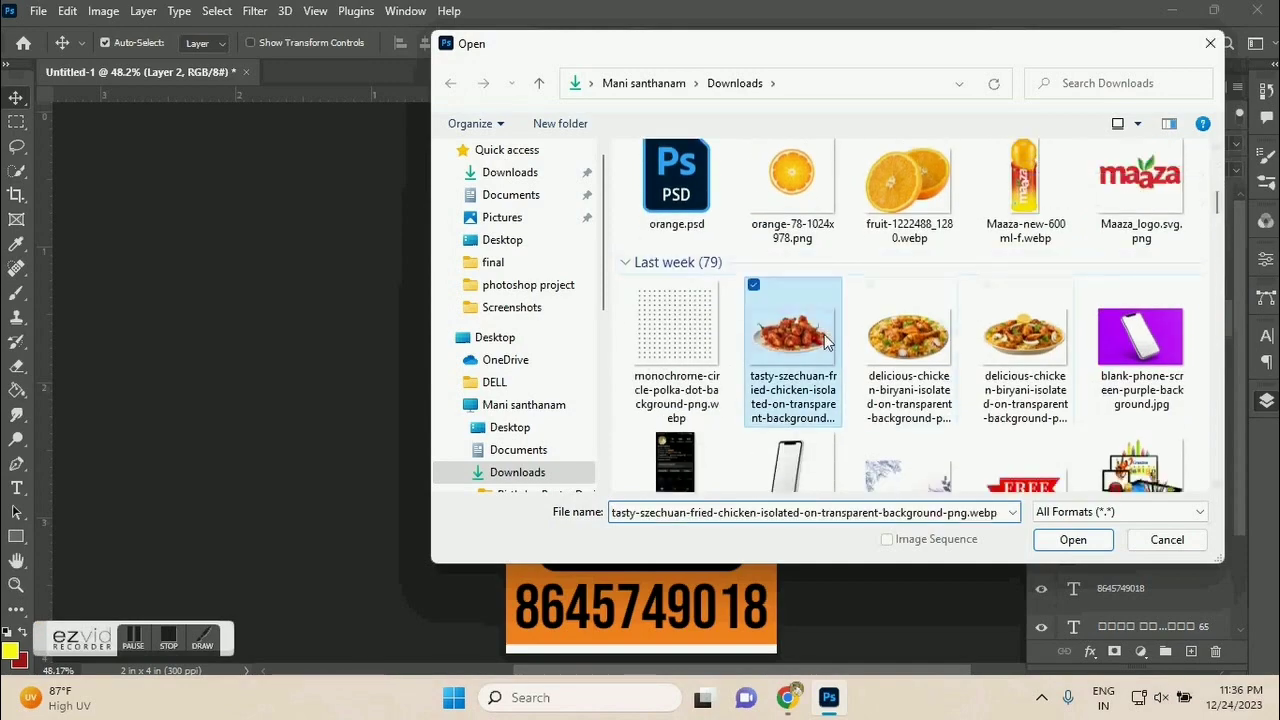
pyautogui.click(942, 364)
pyautogui.click(1073, 539)
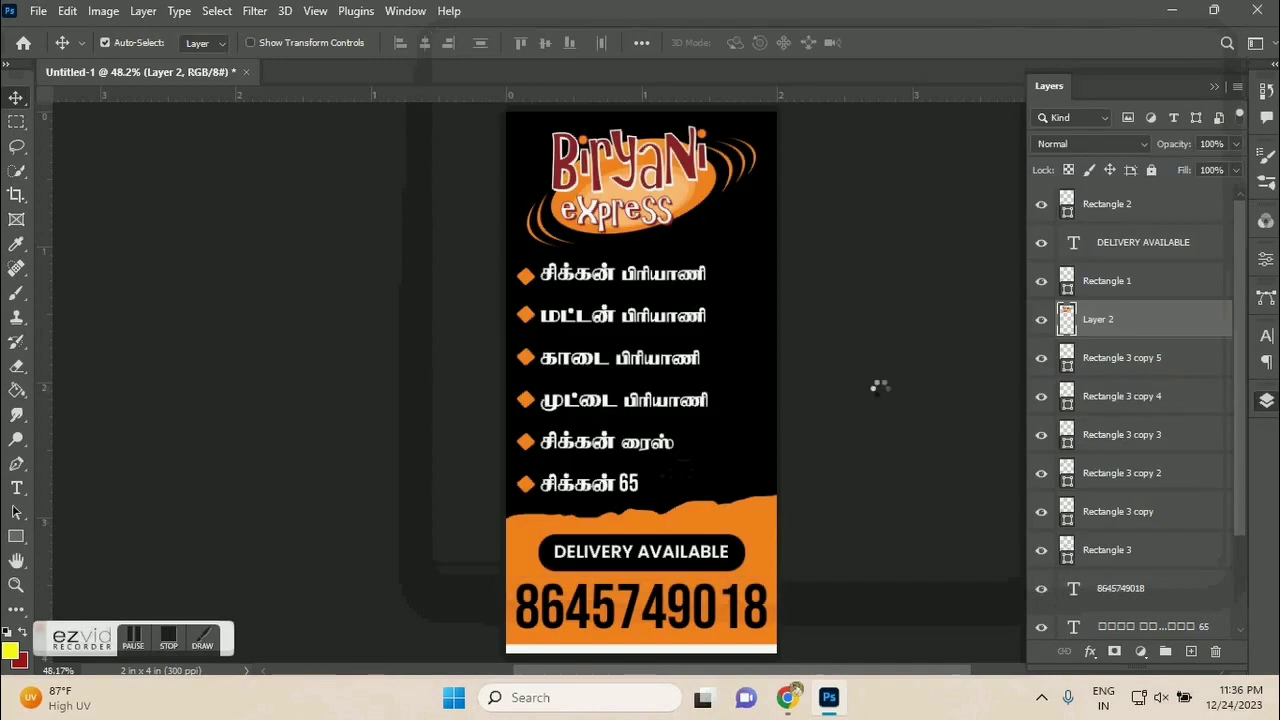
pyautogui.moveTo(443, 177); pyautogui.dragTo(597, 322)
# - Shrink and slightly tilt the biryani photo beside the last menu line
pyautogui.hotkey('ctrl', 't')
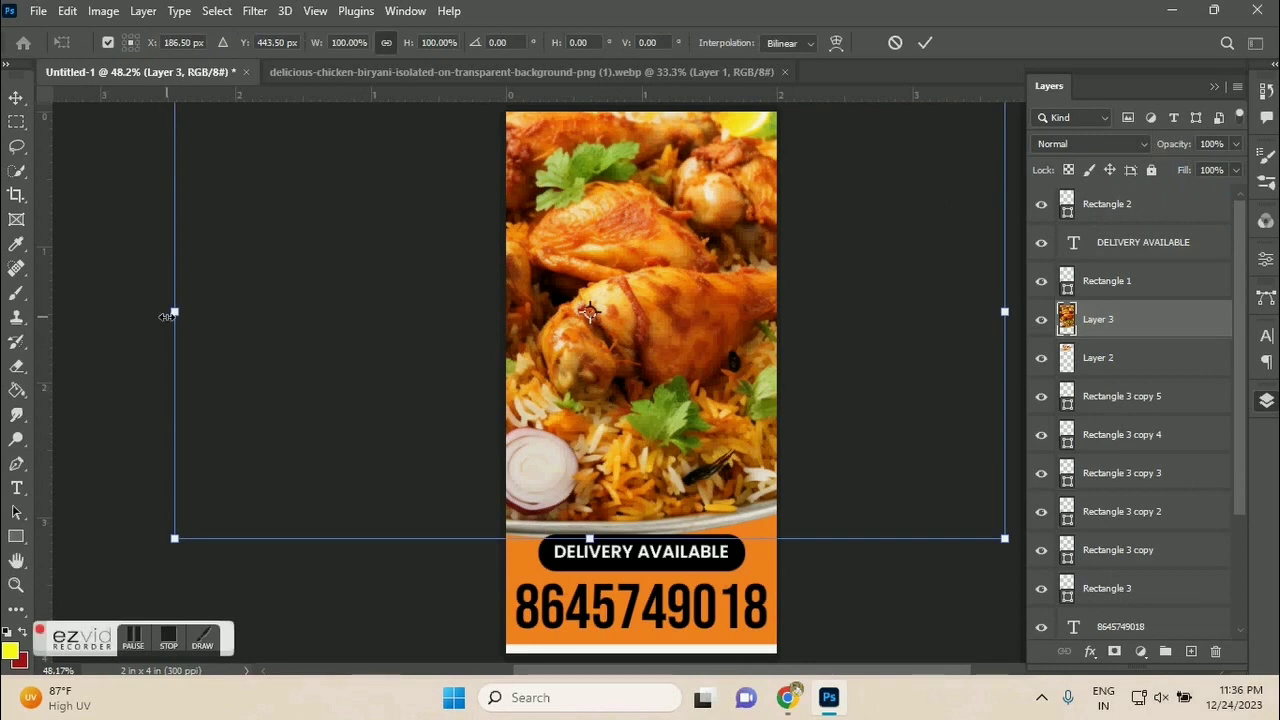
pyautogui.moveTo(171, 318)
pyautogui.mouseDown()
pyautogui.moveTo(869, 315)
pyautogui.moveTo(693, 495)
pyautogui.mouseUp()
pyautogui.moveTo(795, 447)
pyautogui.mouseDown()
pyautogui.moveTo(772, 452)
pyautogui.moveTo(780, 470)
pyautogui.moveTo(728, 485)
pyautogui.mouseUp()
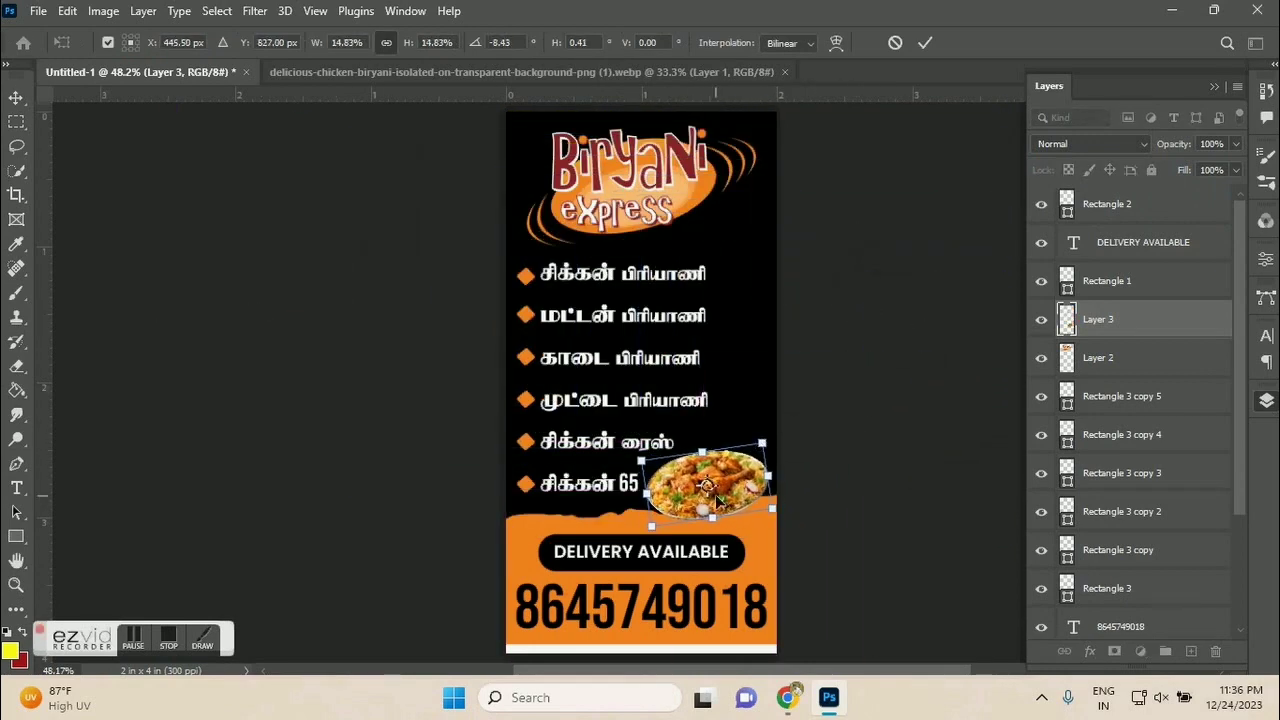
pyautogui.press('Return')
pyautogui.hotkey('ctrl', '+')
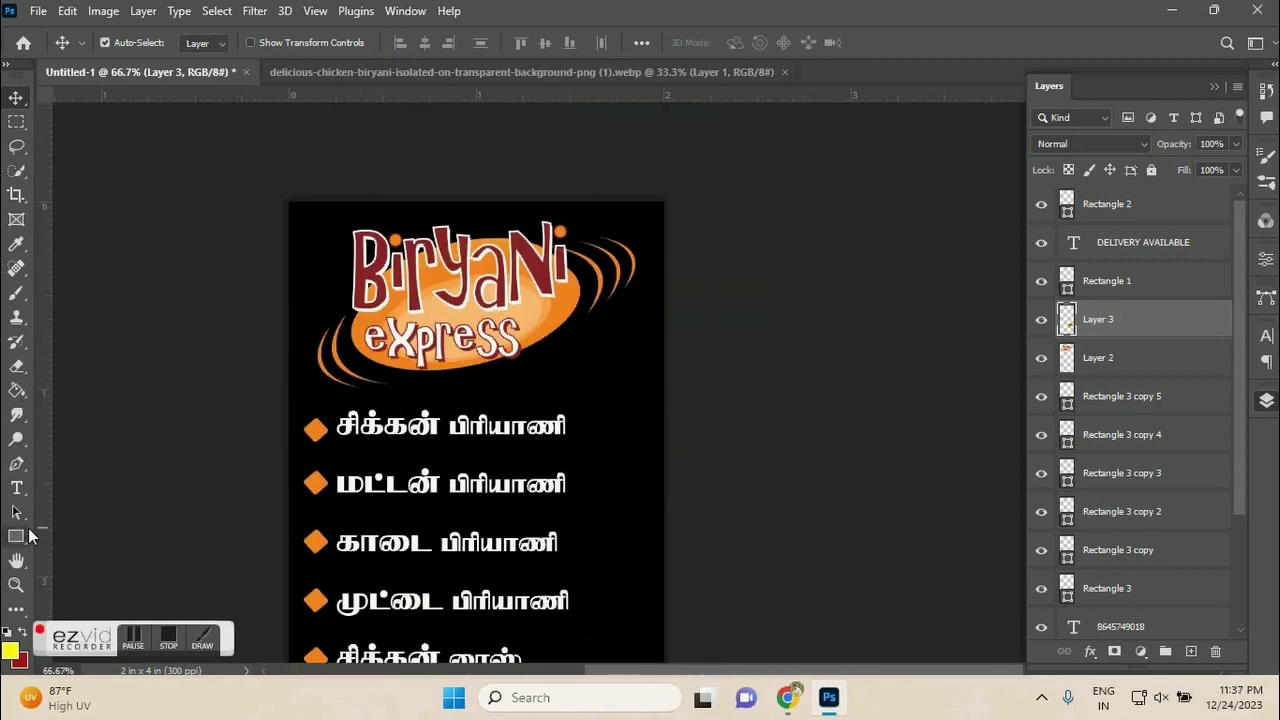
# - Draw a tall orange bar right of the menu and skew it into a slant
pyautogui.moveTo(642, 325); pyautogui.dragTo(729, 612)
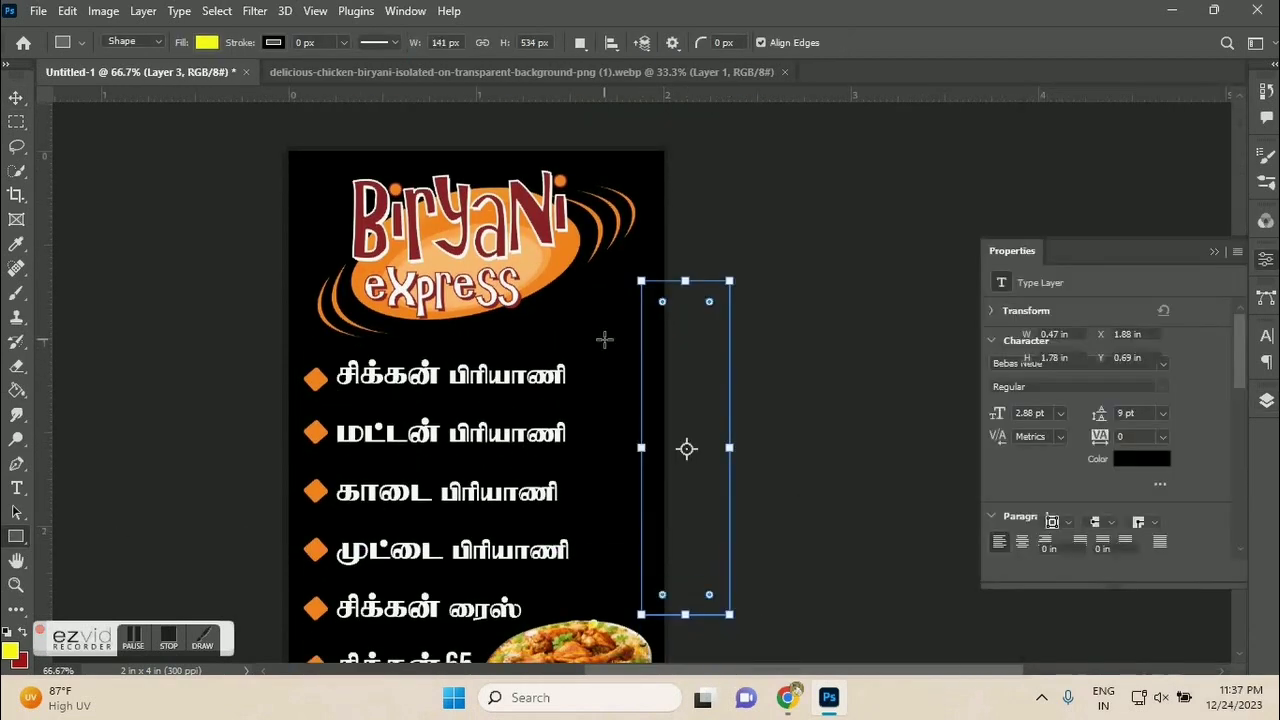
pyautogui.click(205, 42)
pyautogui.click(18, 100)
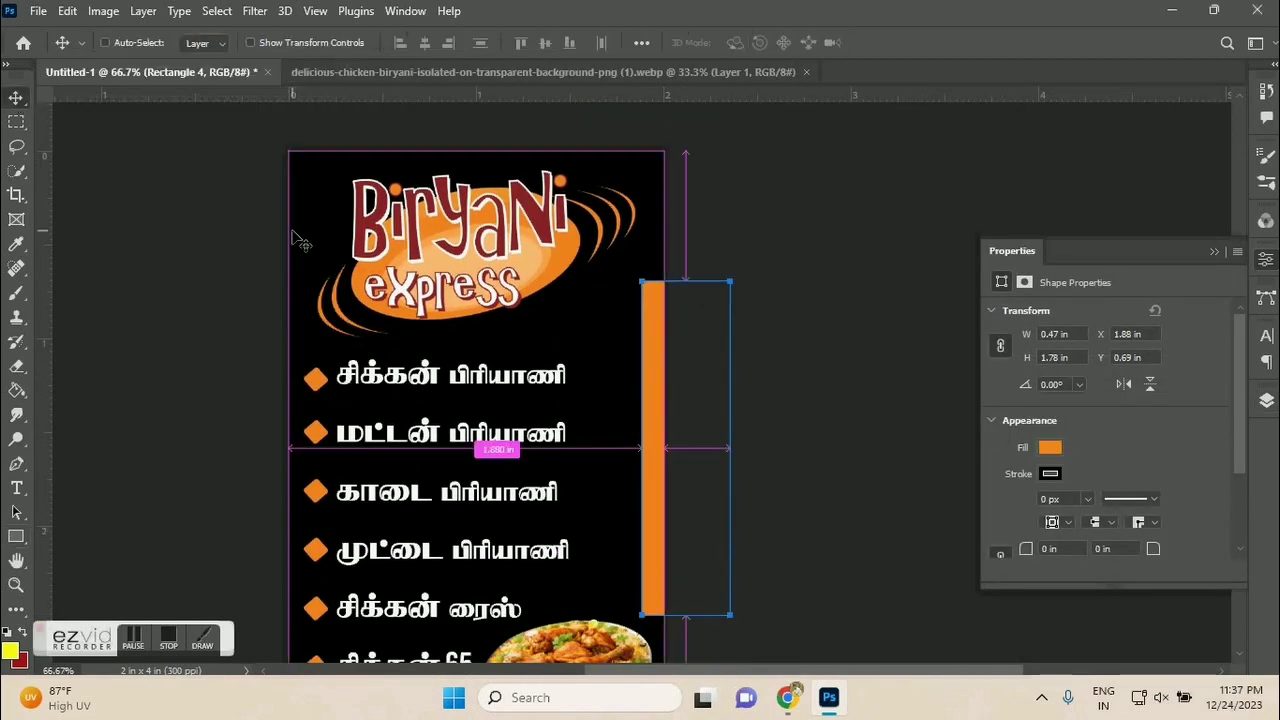
pyautogui.hotkey('ctrl', 't')
pyautogui.rightClick(675, 240)
pyautogui.click(710, 248)
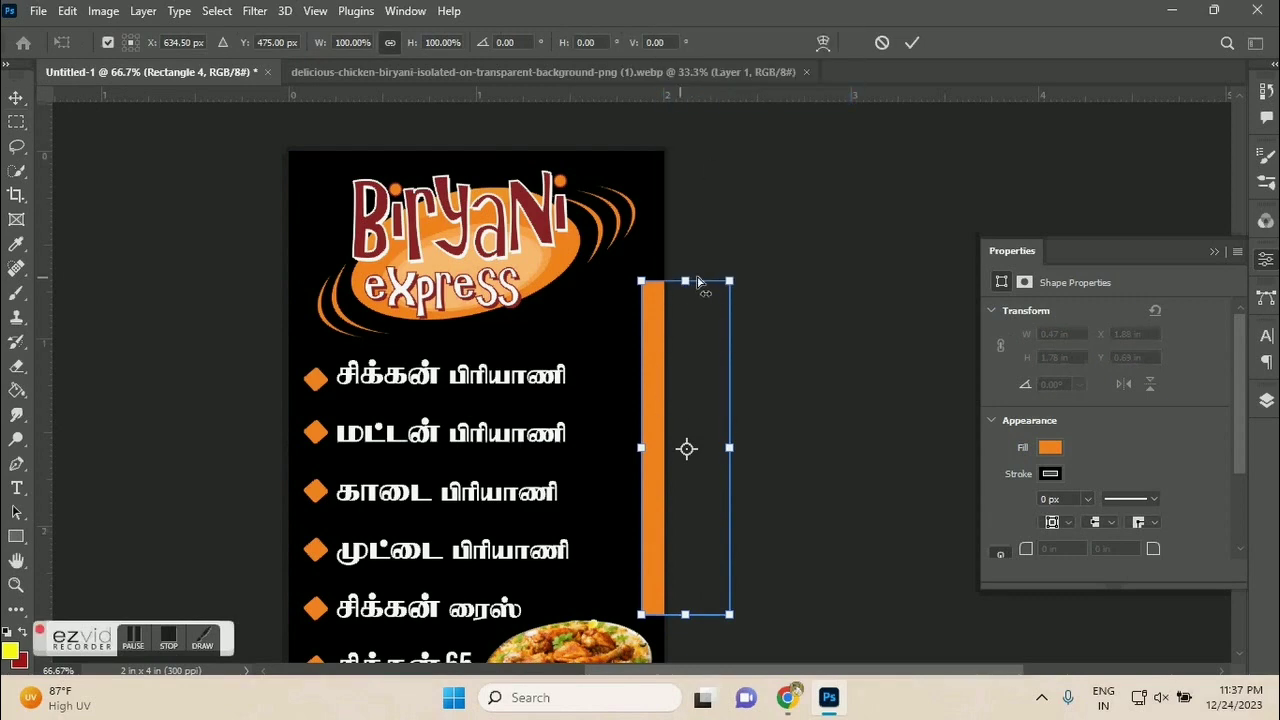
pyautogui.press('Return')
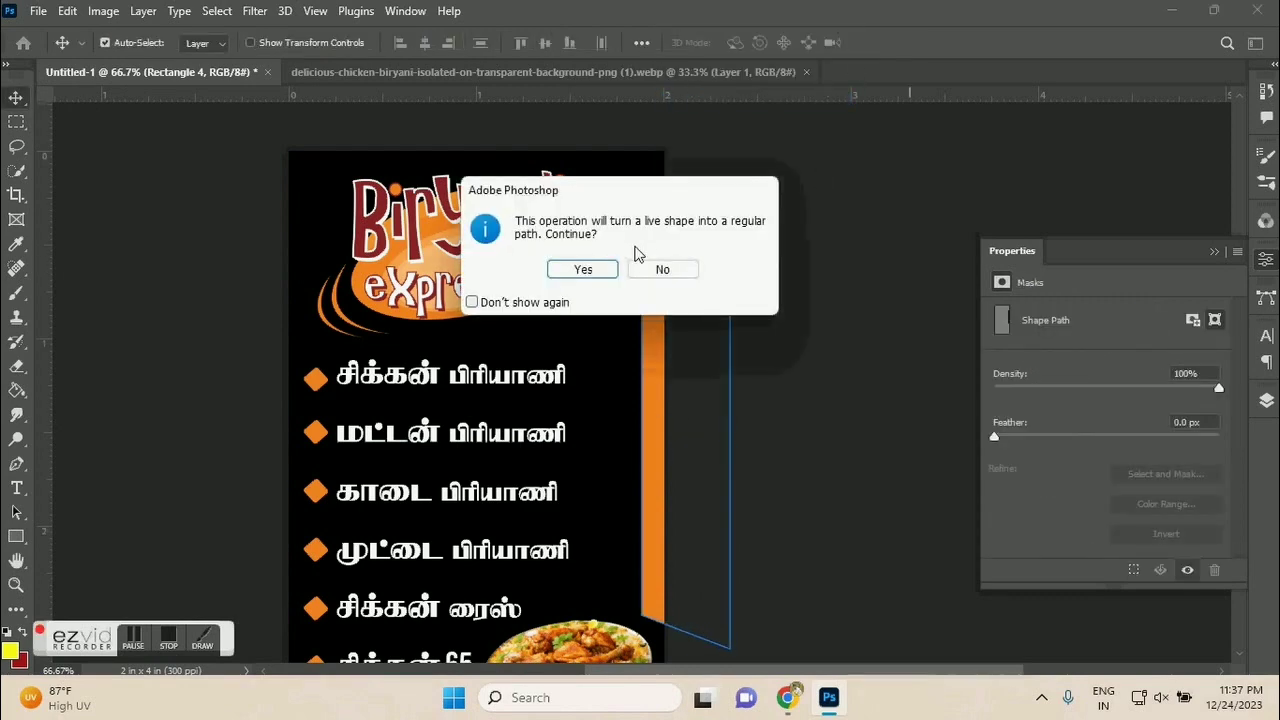
pyautogui.press('Escape')
# - Move a bar copy to the upper left edge and shift the logo slightly right
pyautogui.moveTo(779, 362); pyautogui.dragTo(354, 142)
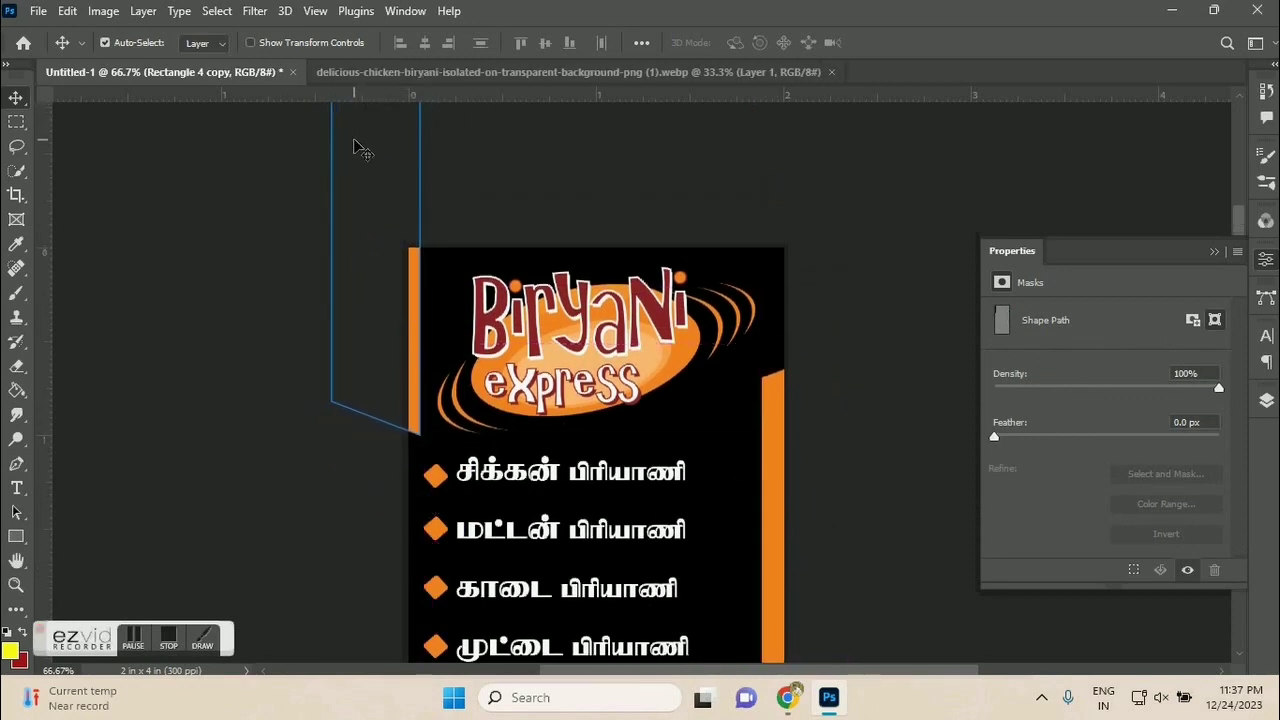
pyautogui.moveTo(577, 340); pyautogui.dragTo(588, 340)
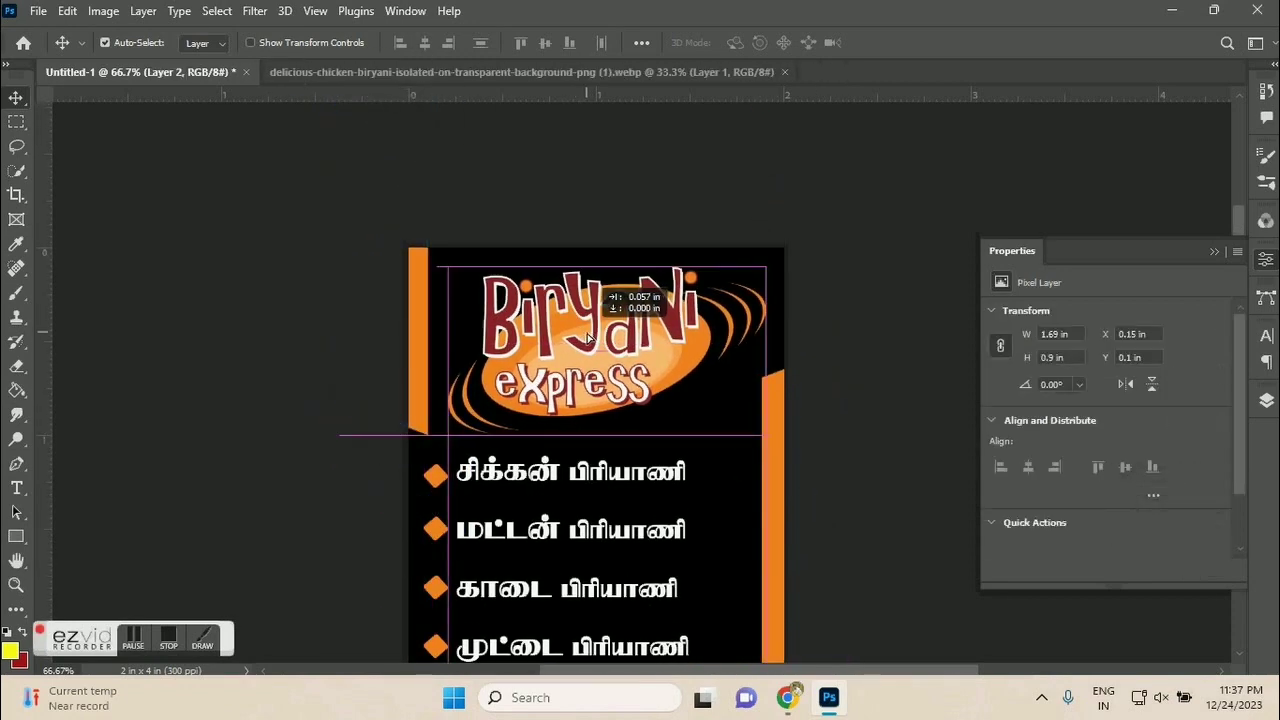
pyautogui.click(553, 178)
pyautogui.hotkey('ctrl', '0')
pyautogui.click(1211, 251)
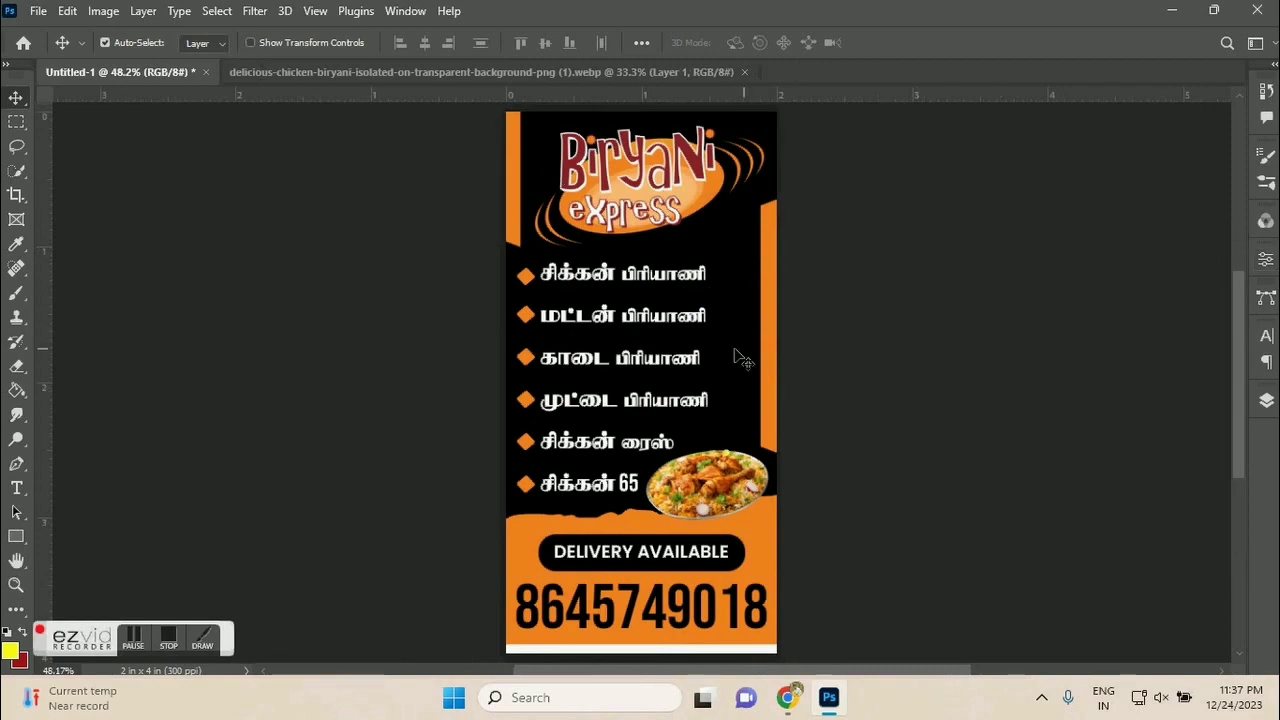